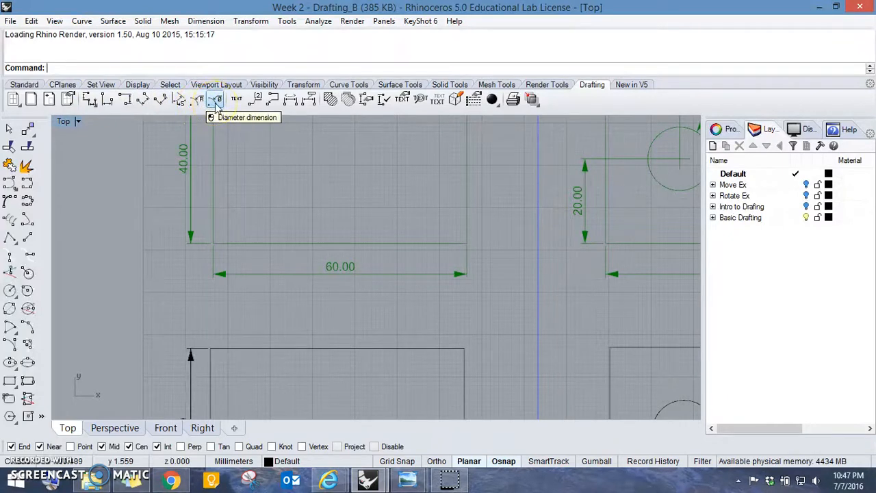
- Examine the green dimensioned references and the black shapes beneath them in both rows of the drafting sheet
right_click_drag(384, 245, 326, 179)
scroll(329, 216, "down", 4)
right_click_drag(380, 281, 370, 227)
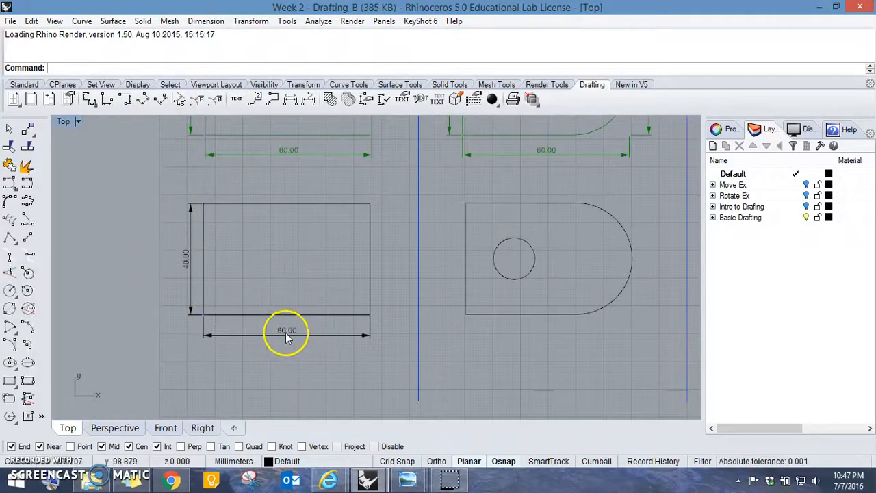
right_click_drag(516, 245, 351, 279)
scroll(404, 270, "down", 3)
right_click_drag(413, 287, 413, 302)
right_click_drag(344, 288, 344, 187)
scroll(360, 194, "down", 2)
right_click_drag(449, 252, 411, 289)
right_click_drag(421, 152, 408, 367)
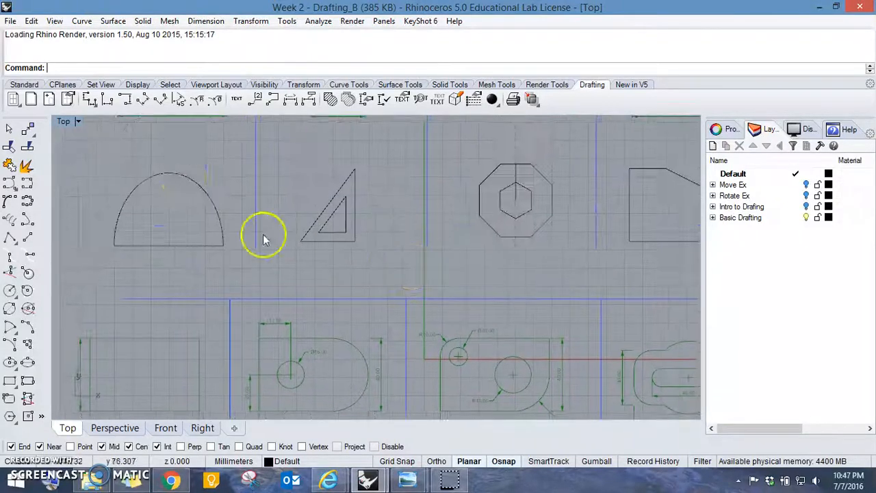
- Group the octagon with its inner hexagon and line, and group the two nested triangles
right_click_drag(552, 242, 424, 288)
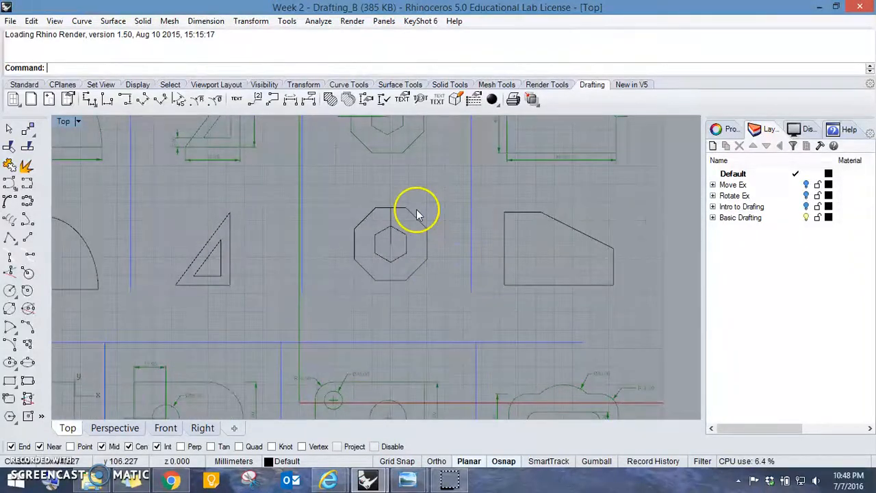
left_click_drag(347, 195, 347, 194)
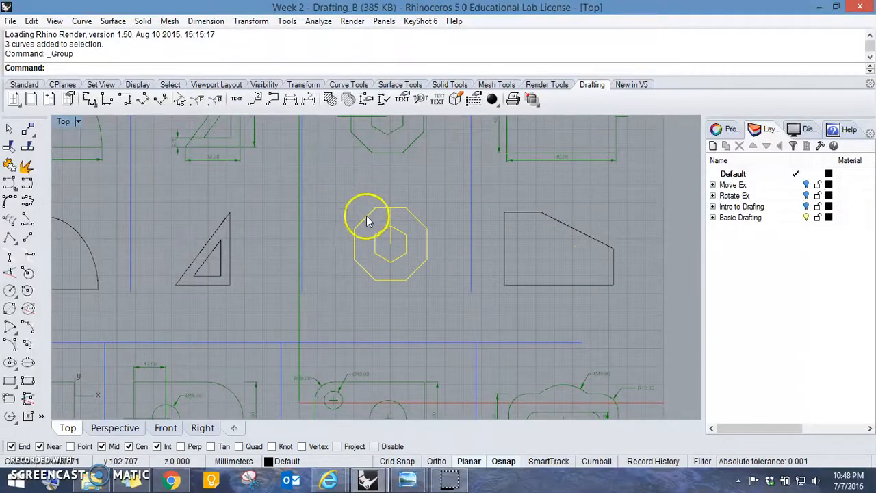
left_click_drag(198, 301, 157, 200)
key("ctrl+g")
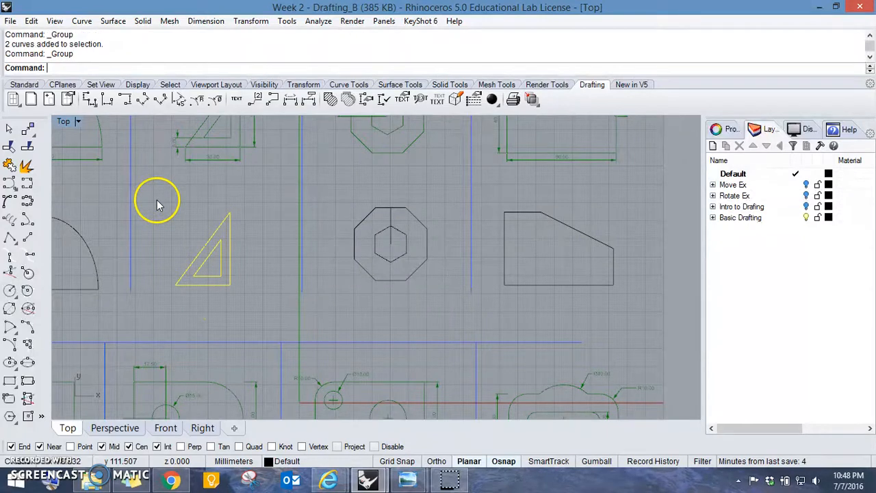
- Align the triangles, the octagon group and the clipped-corner plate by their bottoms to the arch's lower right corner
right_click_drag(157, 200, 347, 198)
right_click_drag(500, 265, 463, 261)
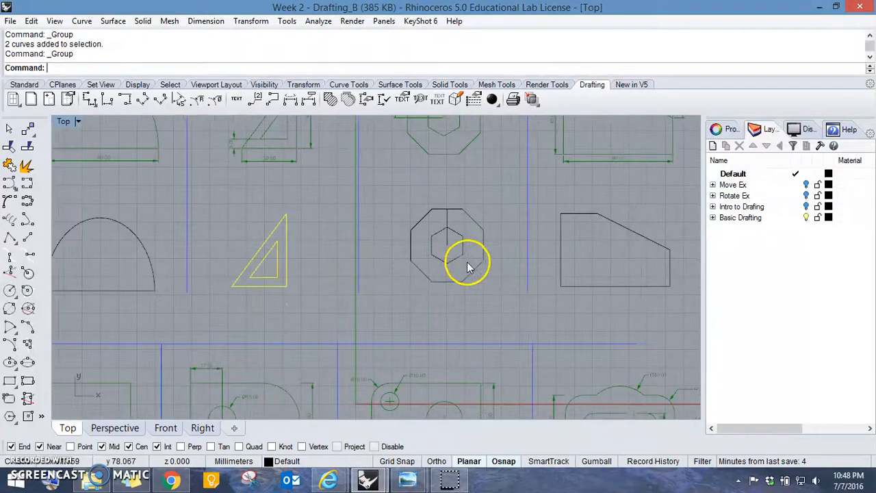
left_click(462, 258)
left_click(561, 260)
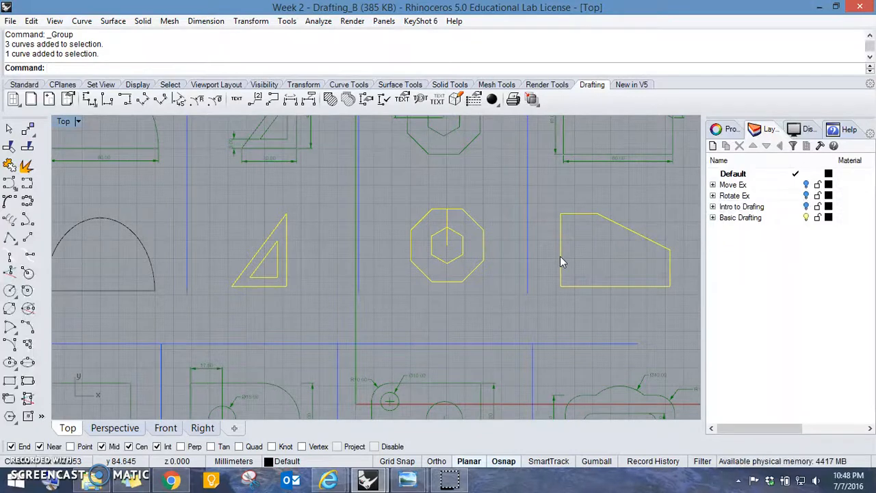
key("Return")
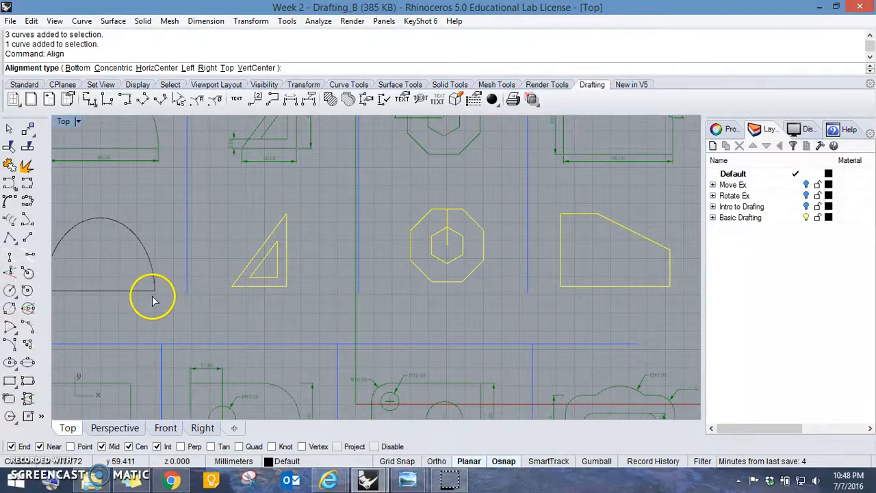
left_click(77, 67)
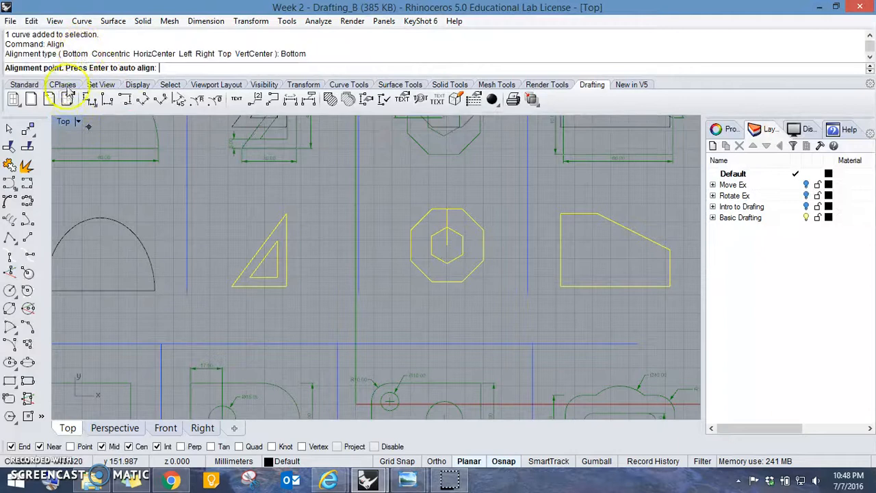
left_click(154, 291)
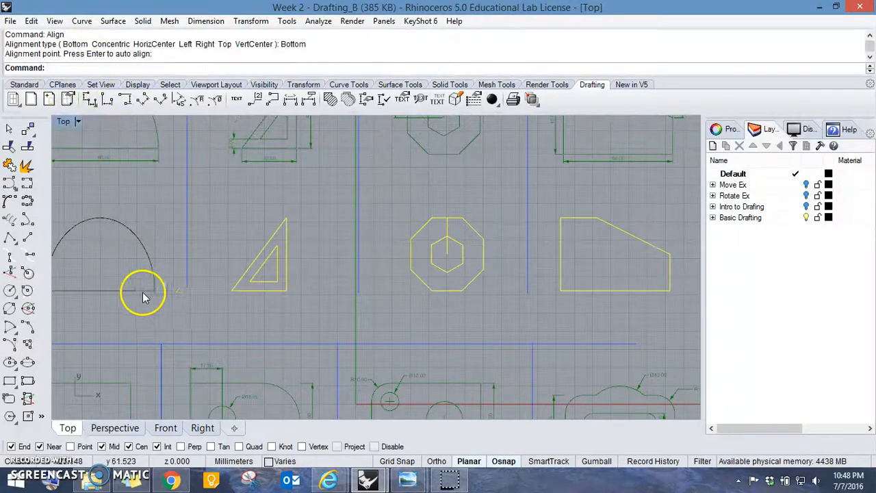
scroll(431, 294, "down", 3)
key("Escape")
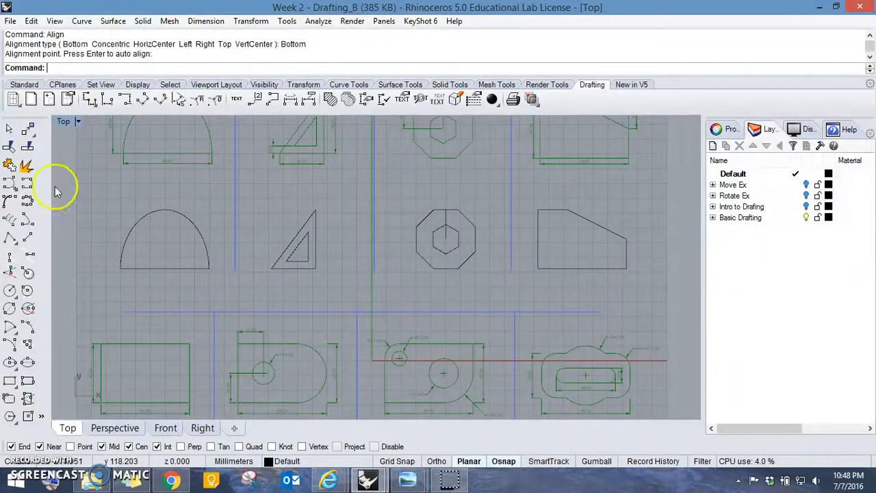
- Draw a horizontal polyline from the arch's lower right corner past the last shape to check the alignment, and delete it
left_click(24, 84)
left_click(9, 147)
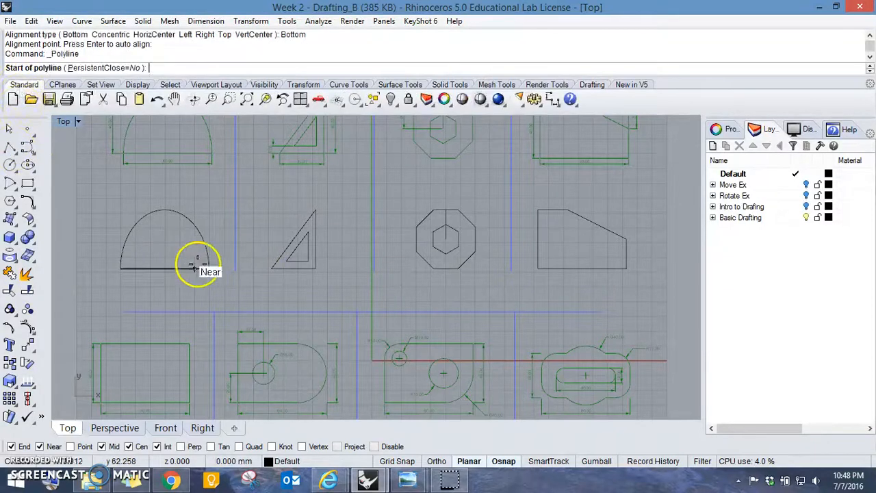
left_click(209, 267)
left_click(654, 269, "shift")
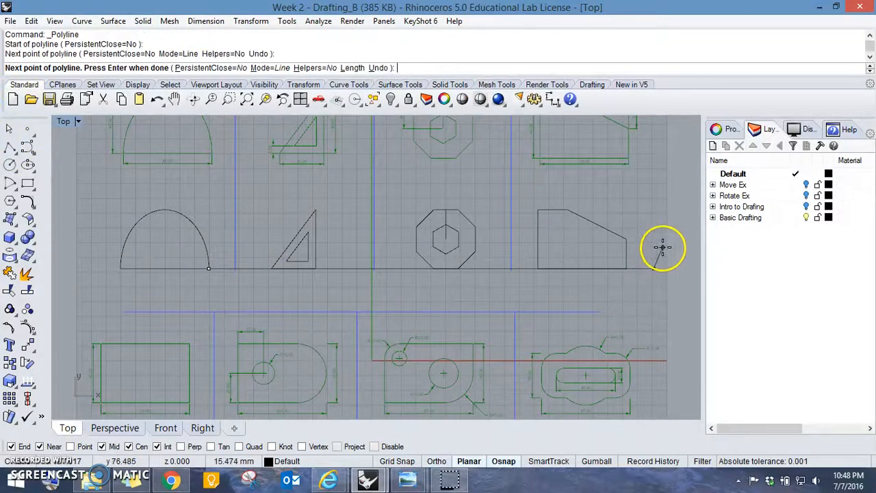
key("Return")
left_click(654, 270)
key("Delete")
- Group the round-ended plate's outline with its circular hole in the black bottom row
right_click_drag(565, 311, 557, 172)
right_click_drag(413, 333, 471, 295)
scroll(352, 321, "up", 2)
left_click_drag(371, 336, 274, 279)
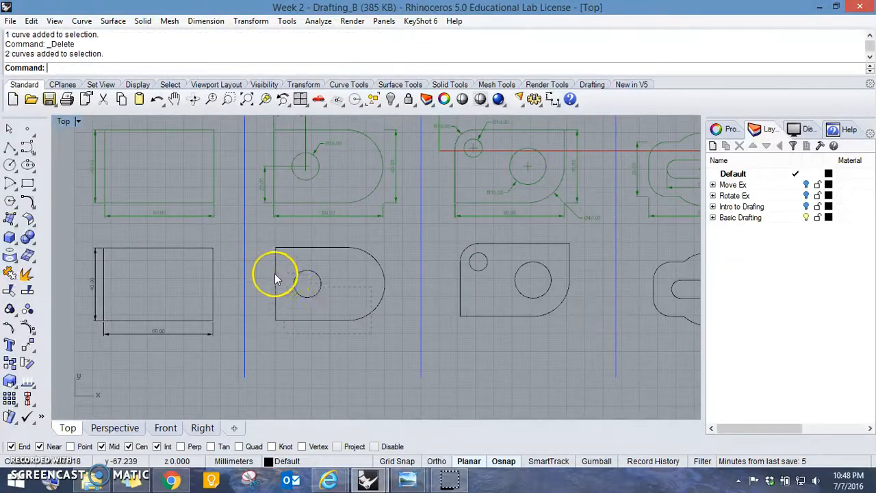
key("ctrl+g")
- Group the curves of the black two-hole plate, and group those of the slotted plate beside it
left_click(555, 334)
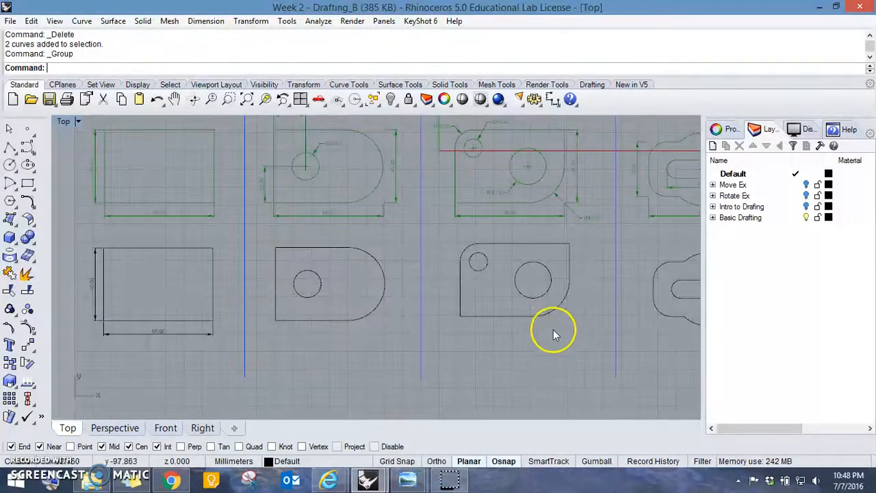
left_click(467, 266)
right_click_drag(521, 288, 402, 287)
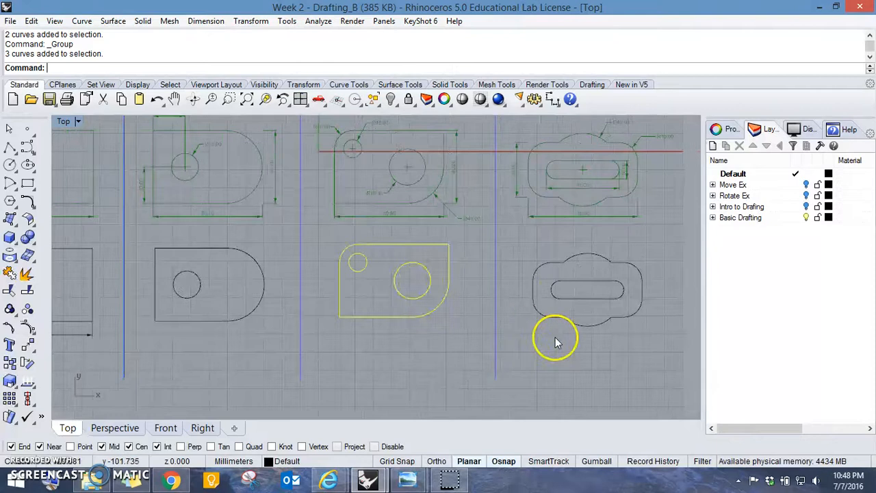
left_click_drag(612, 364, 529, 261)
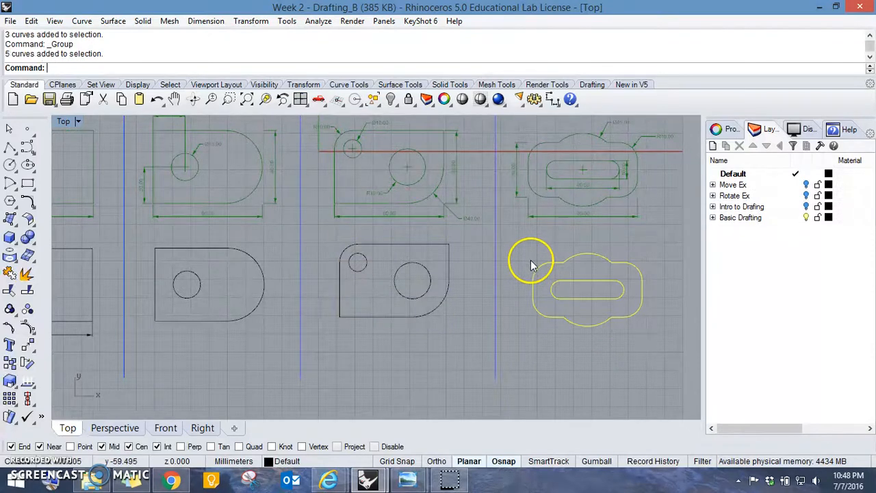
key("ctrl+g")
- Align the slotted, two-hole and round-ended plates by their bottoms to the black rectangle's lower right corner
right_click_drag(419, 347, 479, 351)
left_click(469, 321)
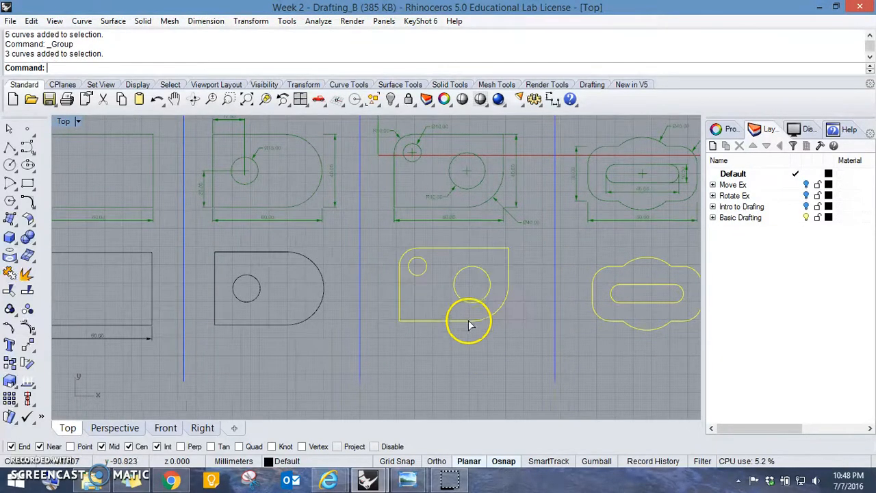
left_click(308, 328, "shift")
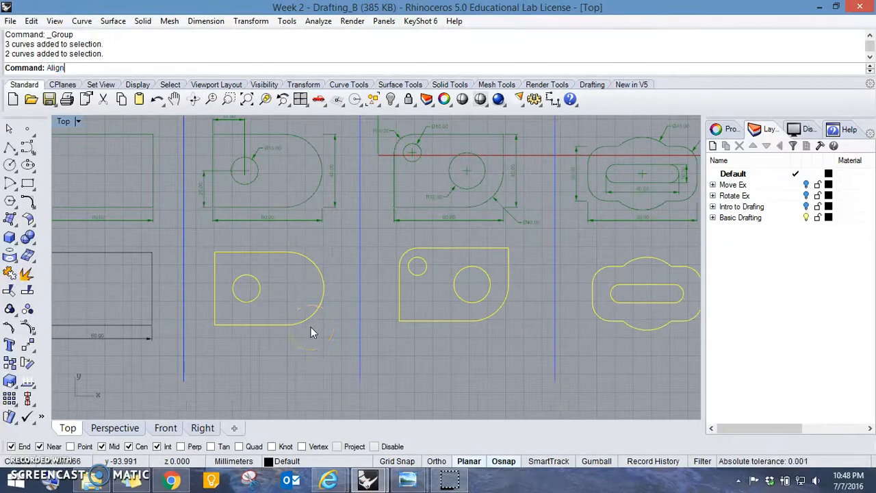
key("Return")
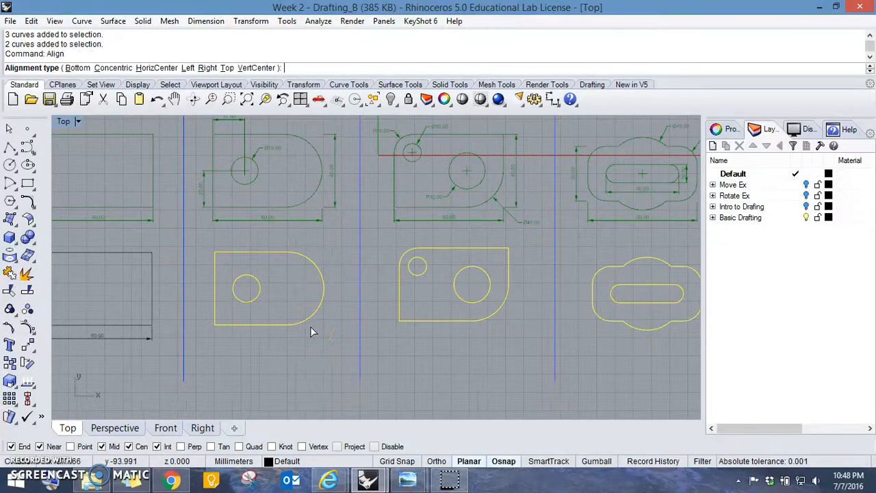
left_click(89, 69)
left_click(151, 326)
left_click(381, 360)
- Draw a horizontal polyline from the rectangle's lower right corner past the slotted plate to check the alignment, and delete it
left_click(10, 146)
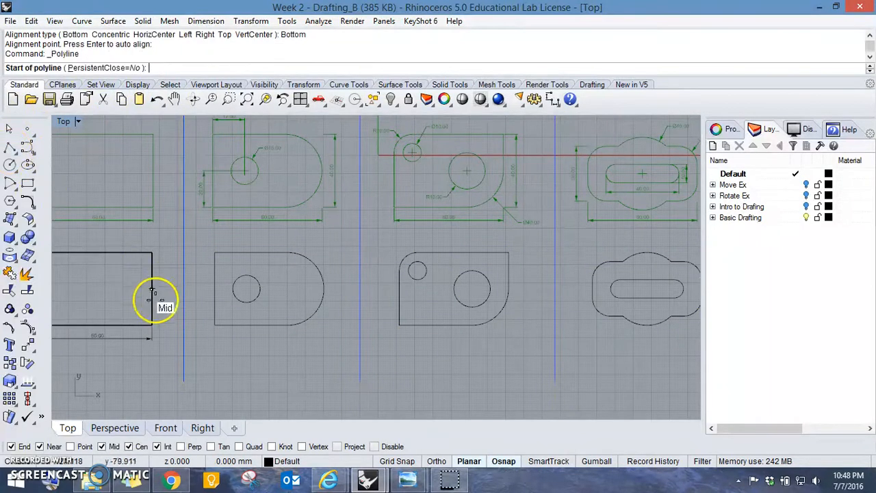
left_click(152, 326)
scroll(290, 326, "down", 5)
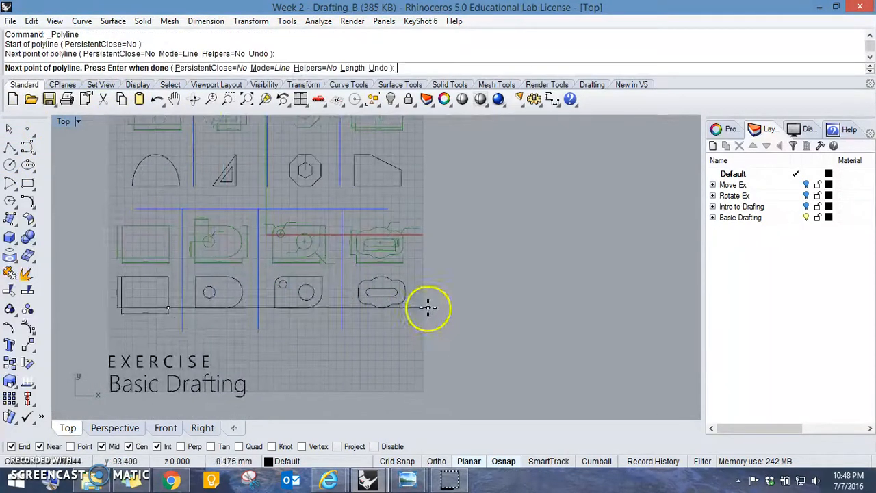
key("Return")
left_click(420, 308)
key("Delete")
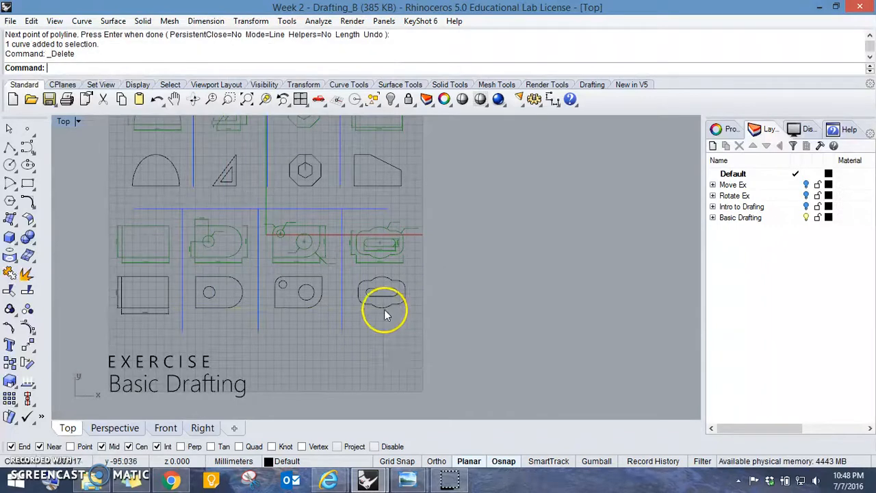
- Move the whole black bottom row, including the rectangle's dimensions, a short distance straight down from the green references
scroll(312, 308, "up", 3)
scroll(306, 306, "up", 6)
right_click_drag(210, 314, 320, 310)
scroll(322, 310, "down", 6)
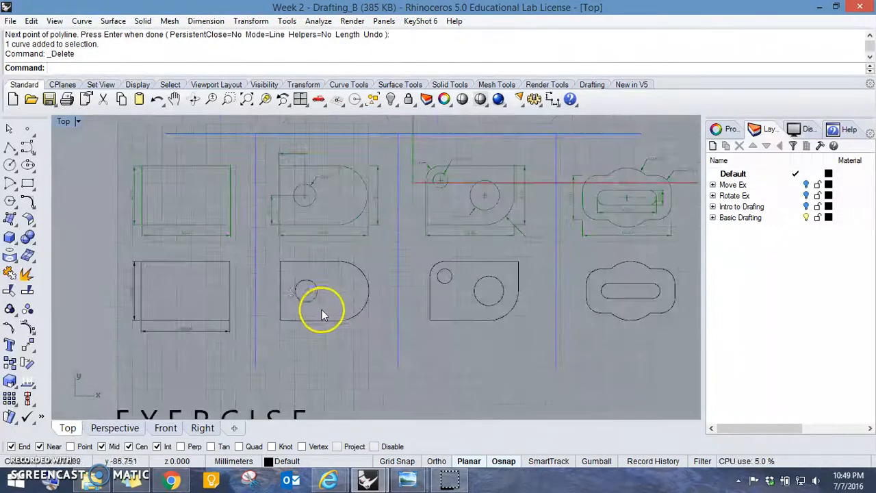
left_click(171, 286)
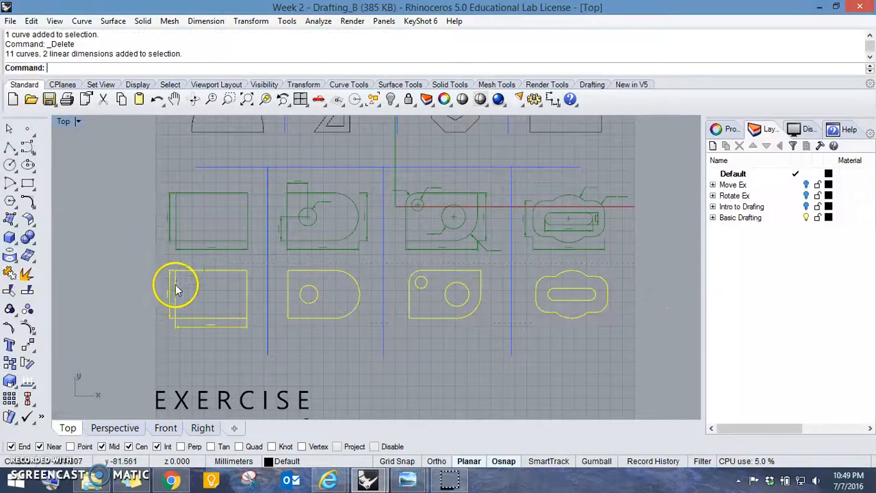
type("M")
key("Return")
left_click(636, 306)
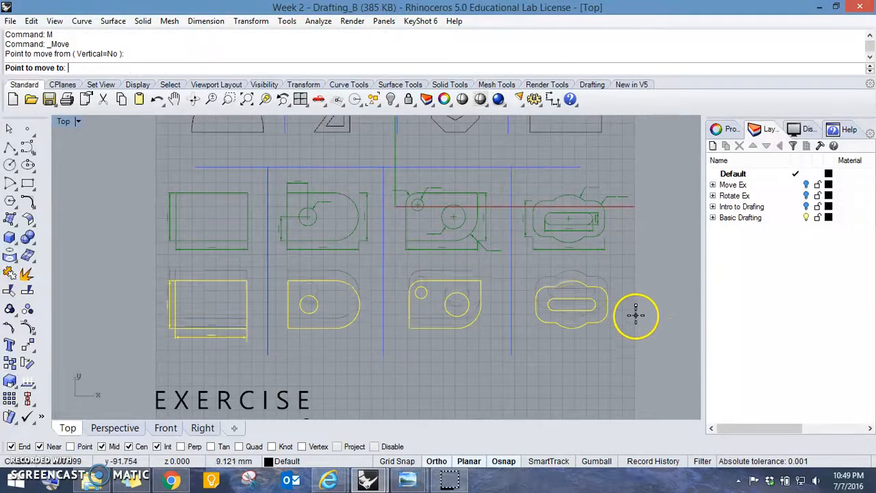
left_click(637, 311)
- Add a vertical dimension for the black round-ended plate's height between the arc's ends, placed beyond its rounded side
right_click_drag(583, 205, 588, 341)
scroll(363, 274, "up", 4)
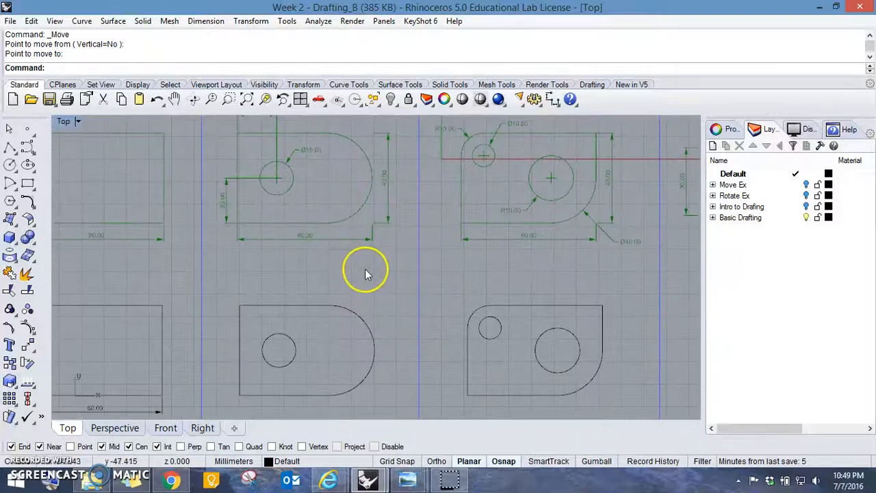
right_click_drag(365, 259, 360, 296)
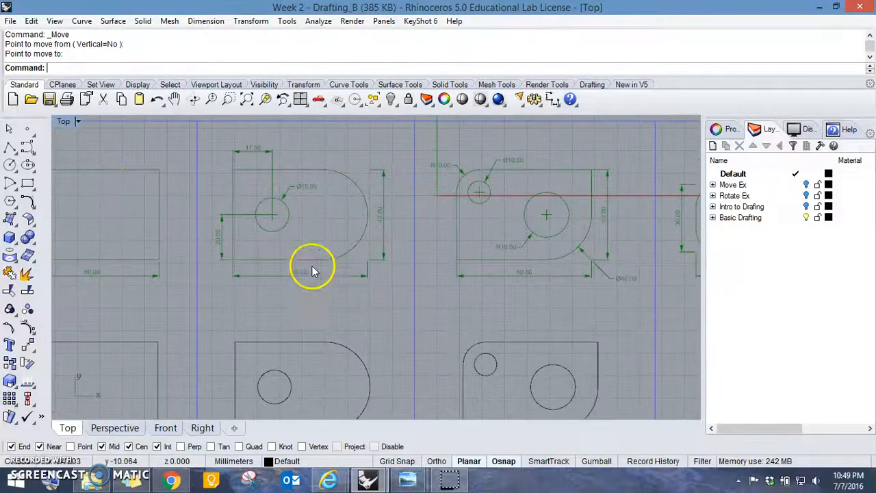
left_click(592, 85)
left_click(90, 99)
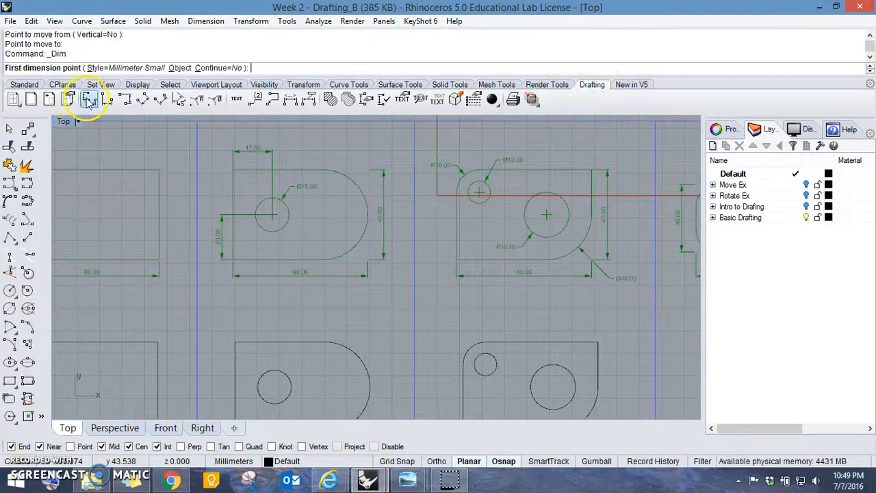
right_click_drag(397, 304, 380, 239)
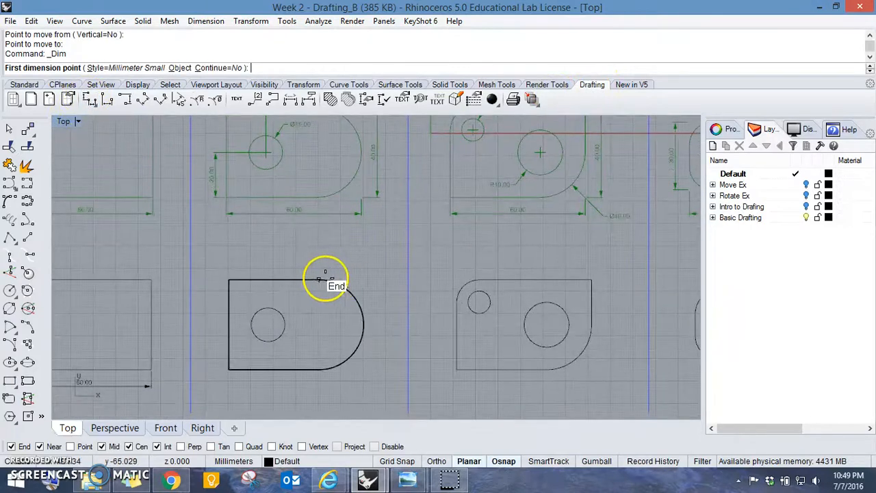
left_click(318, 280)
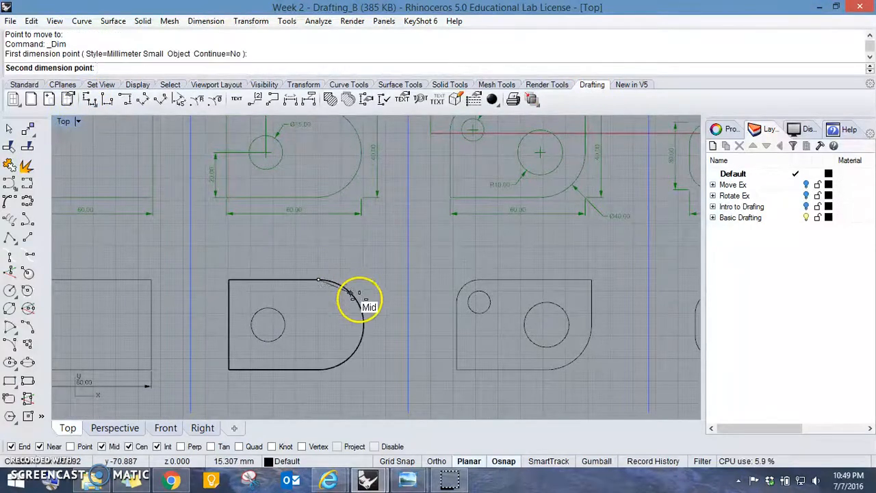
left_click(319, 369)
left_click(379, 337)
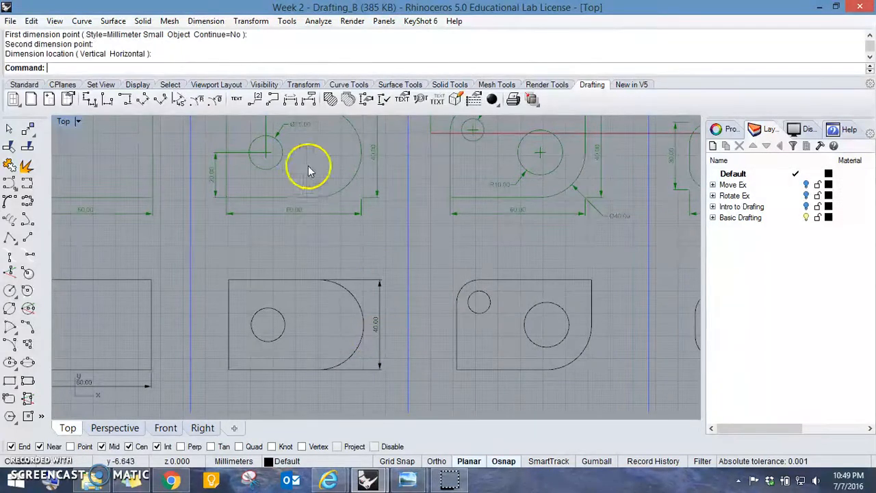
- Dimension the round-ended plate's overall width from its lower left corner to the arc's outermost point, placed below the plate
left_click(87, 101)
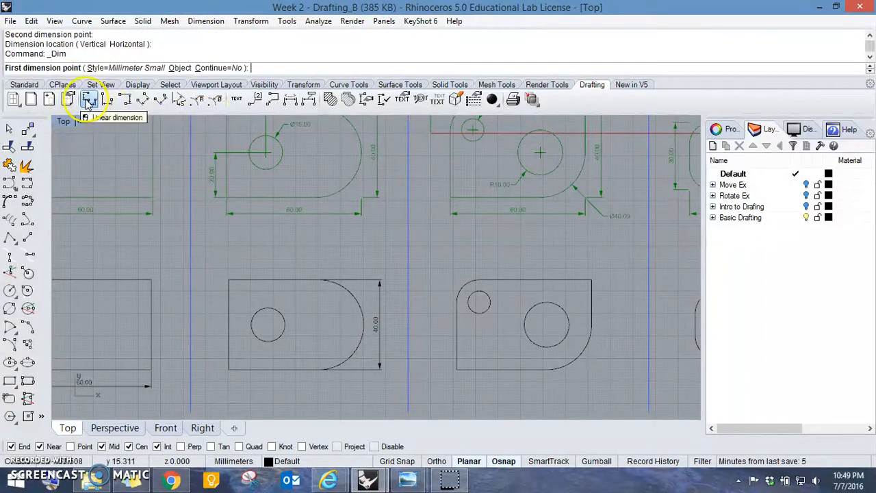
left_click(229, 370)
left_click(364, 326)
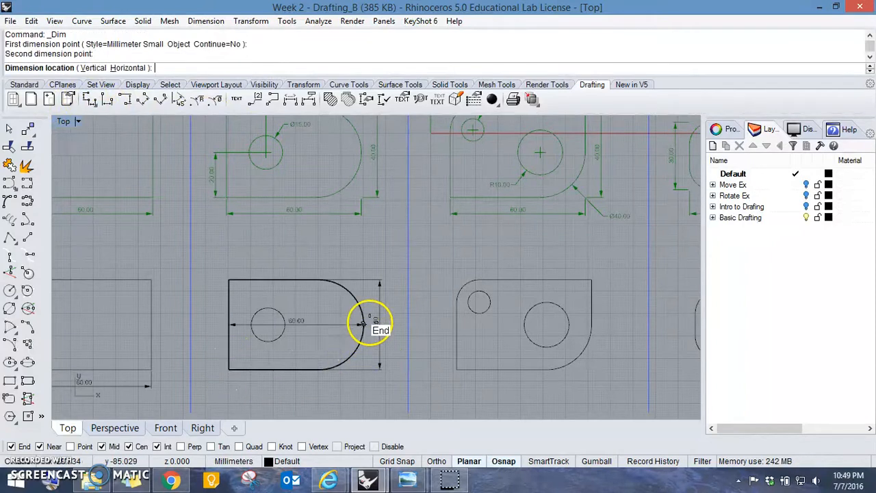
left_click(350, 392)
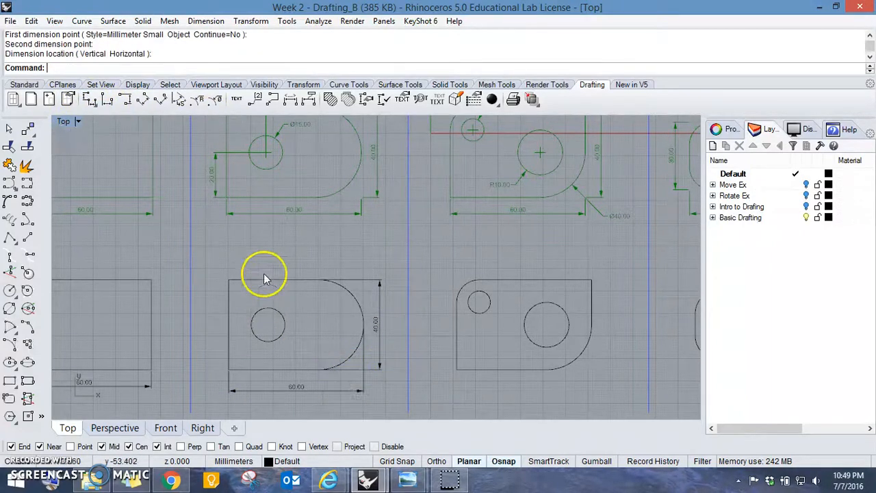
- Dimension the vertical distance from the round-ended plate's lower left corner to the hole's center, placed outside the plate's left edge
scroll(266, 276, "up", 3)
scroll(268, 279, "down", 5)
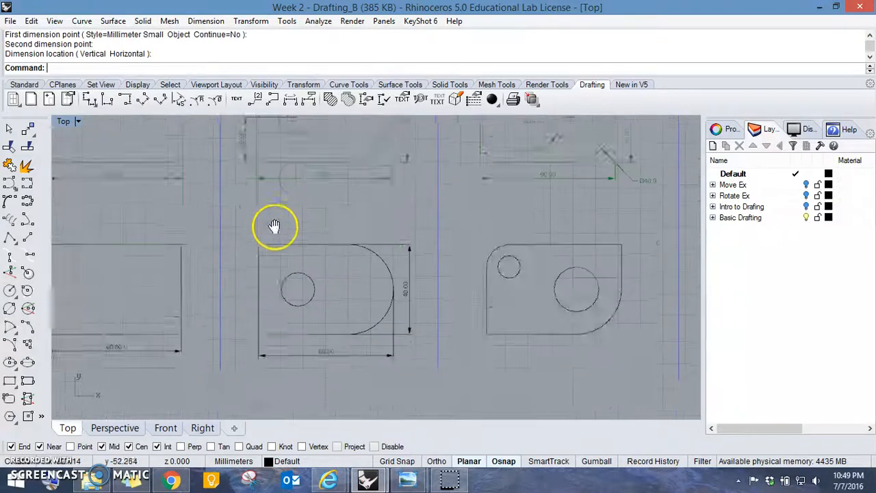
right_click_drag(269, 311, 267, 248)
right_click(269, 280)
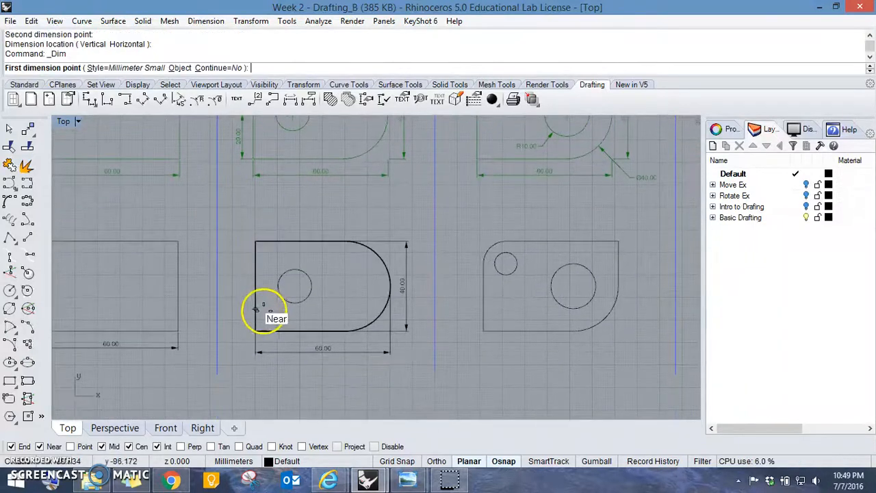
left_click(256, 332)
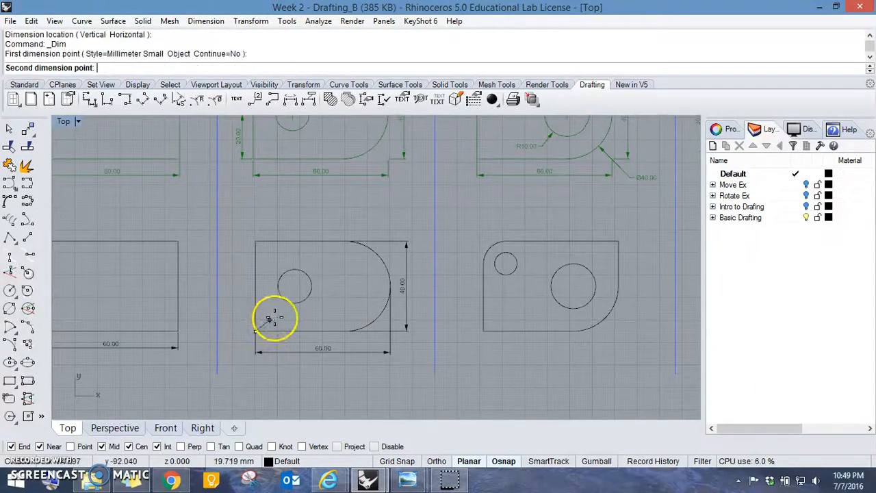
left_click(292, 284)
left_click(244, 291)
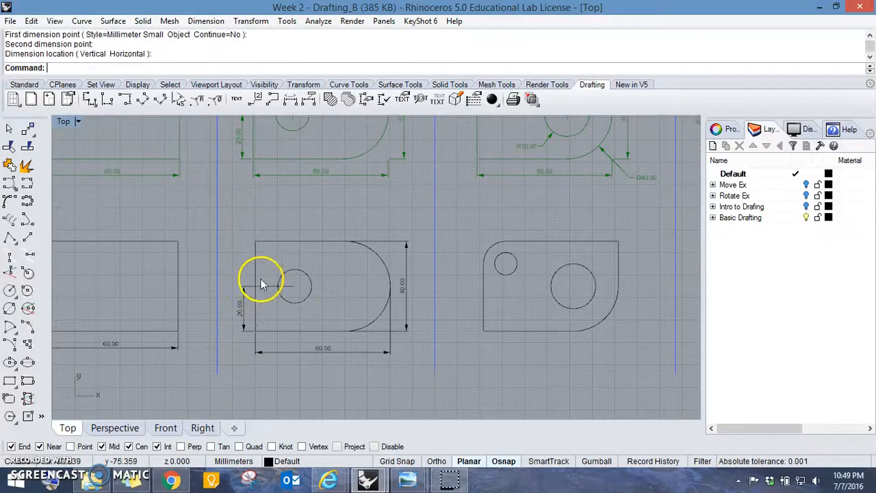
- Dimension the horizontal distance from the round-ended plate's upper left corner to the hole's center, placed above the plate
right_click_drag(282, 239, 274, 308)
scroll(298, 167, "up", 2)
right_click_drag(298, 157, 306, 243)
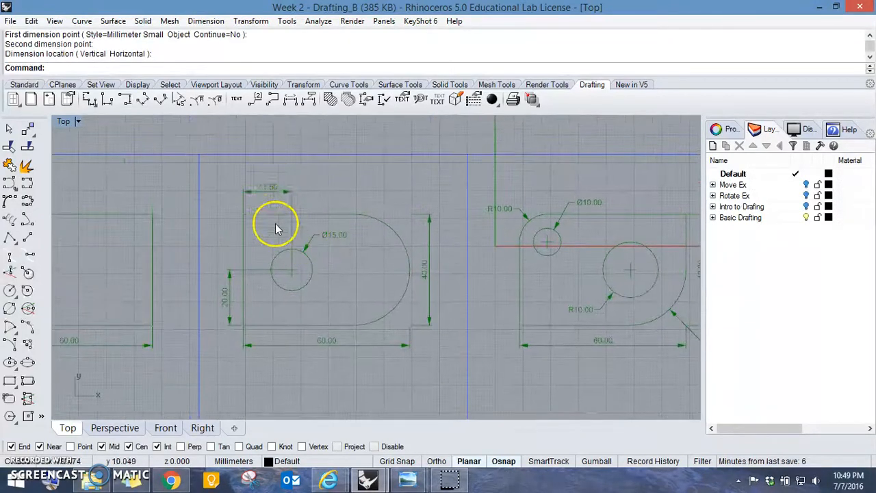
right_click_drag(312, 301, 297, 196)
right_click(258, 324)
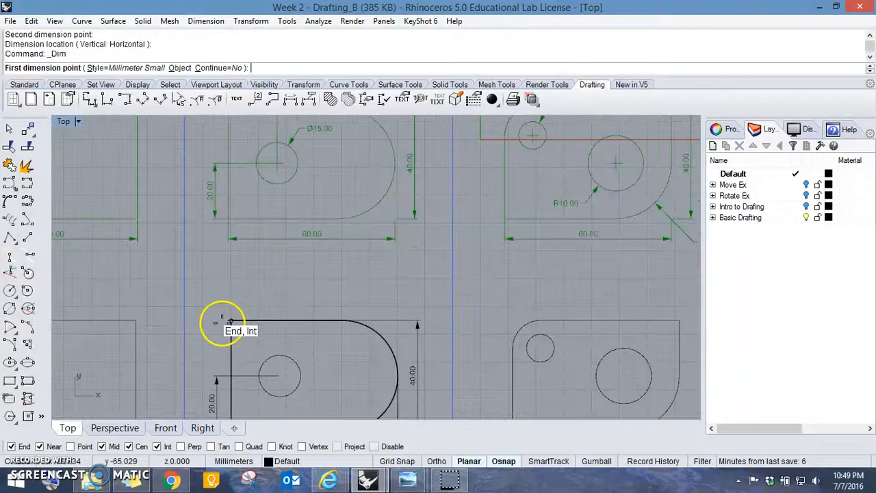
left_click(231, 320)
scroll(282, 383, "up", 4)
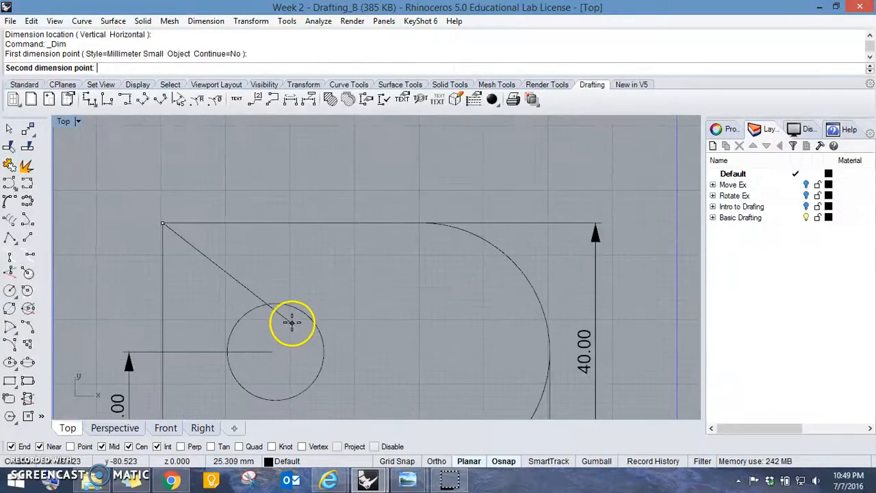
left_click(300, 310)
scroll(274, 243, "down", 2)
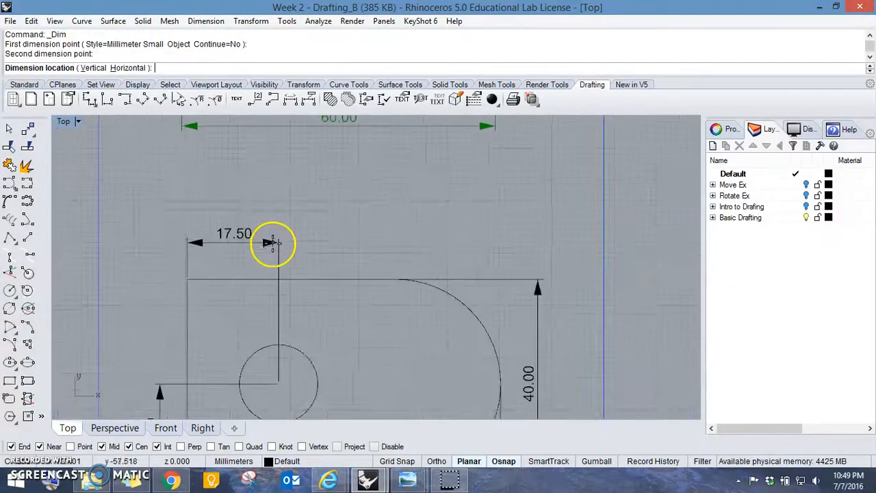
left_click(282, 241)
- Add a diameter dimension to the black round-ended plate's hole, with its label above and to the right of the circle
scroll(276, 323, "down", 3)
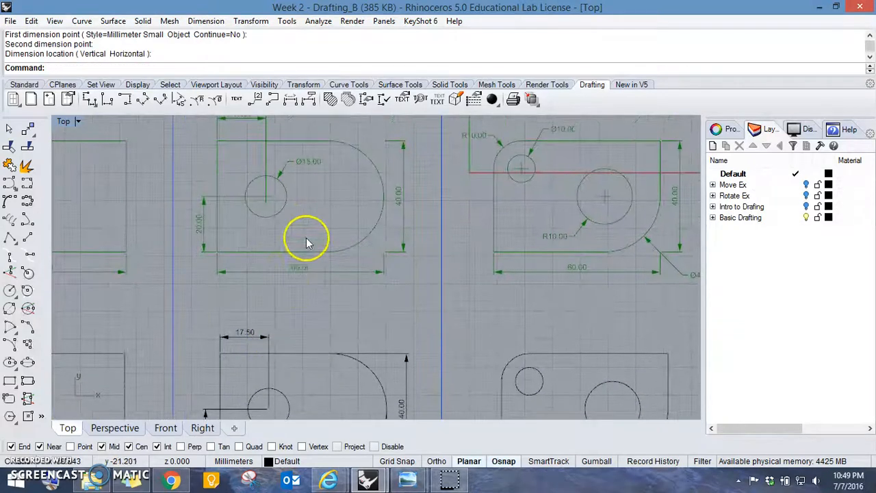
left_click(214, 102)
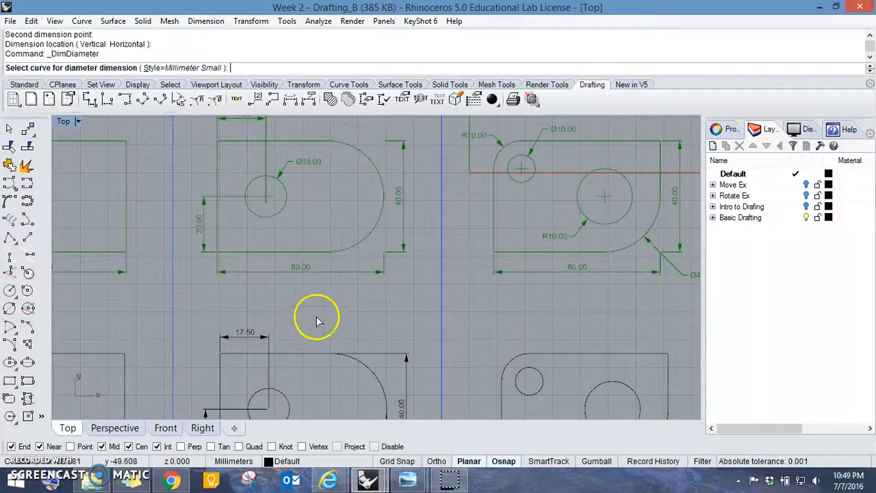
right_click_drag(308, 372, 271, 229)
left_click(247, 257)
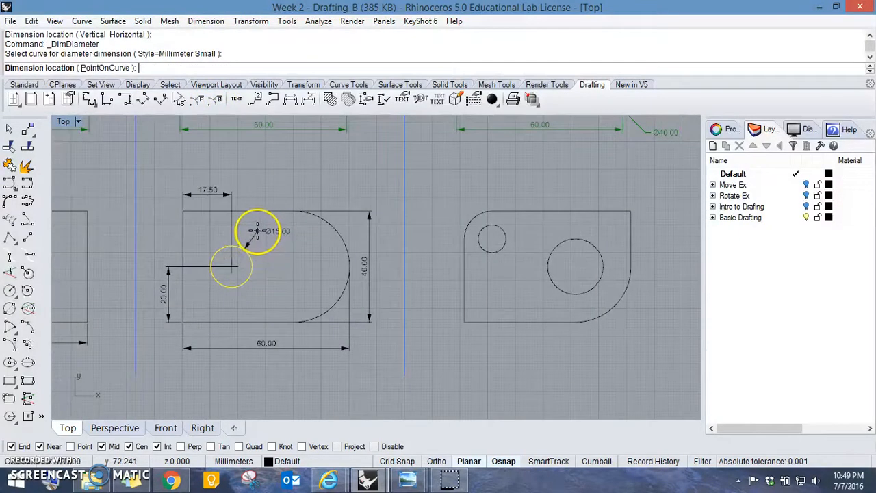
left_click(255, 231)
- Examine the green reference dimensions of the two-hole plate and compare them with the undimensioned black copy below
right_click_drag(303, 239, 297, 293)
right_click_drag(290, 254, 181, 266)
scroll(345, 194, "down", 2)
right_click_drag(344, 194, 350, 269)
scroll(251, 200, "up", 2)
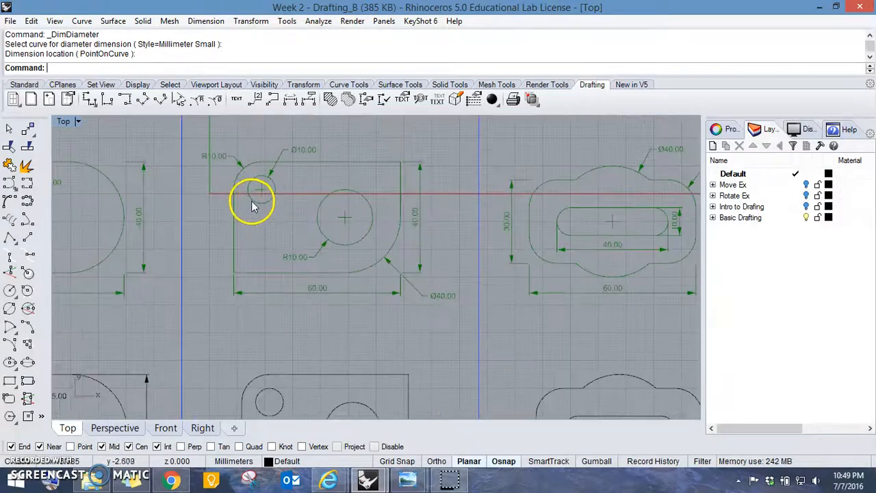
scroll(240, 177, "up", 3)
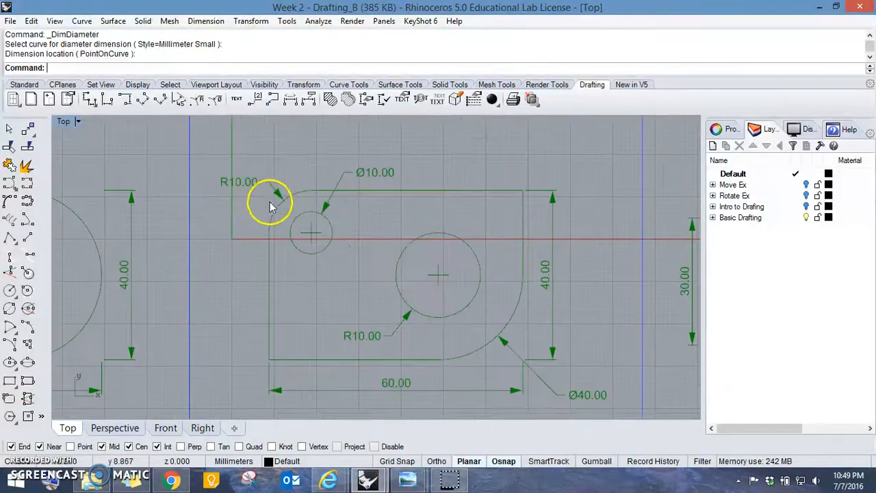
right_click_drag(344, 213, 319, 174)
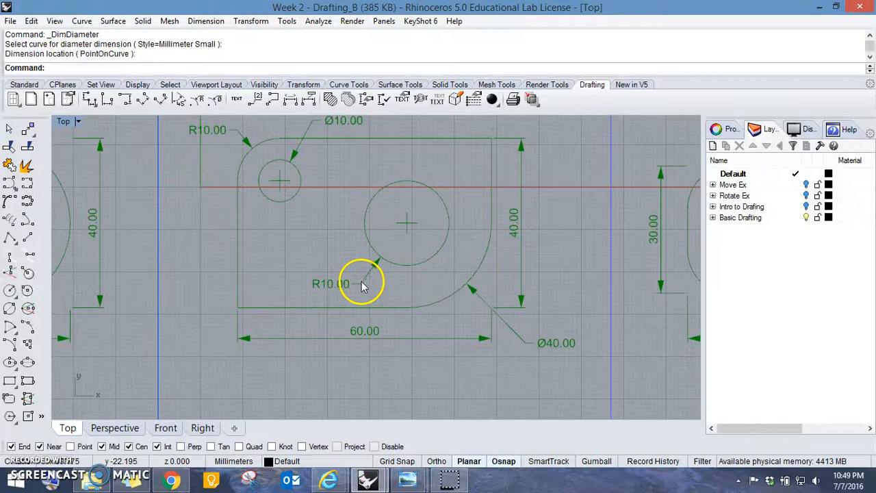
right_click_drag(414, 294, 393, 311)
scroll(430, 274, "down", 4)
scroll(434, 315, "down", 2)
right_click_drag(435, 343, 413, 254)
right_click_drag(403, 295, 378, 272)
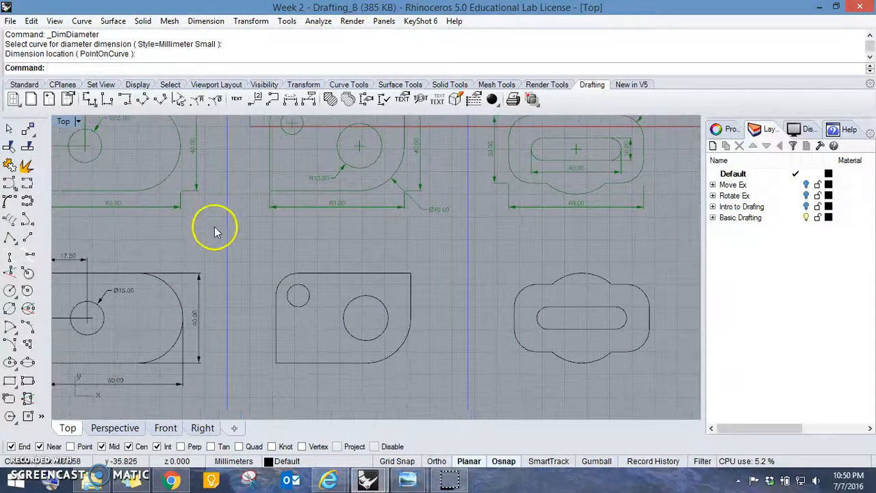
- Add a diameter dimension to the black two-hole plate's small circle, with its label above the plate's upper edge
left_click(219, 102)
scroll(350, 346, "up", 2)
right_click_drag(288, 300, 324, 367)
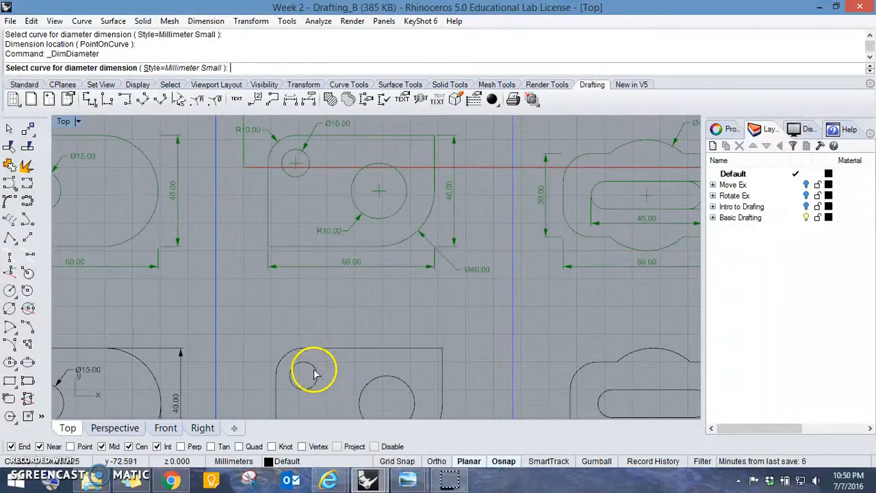
left_click(313, 370)
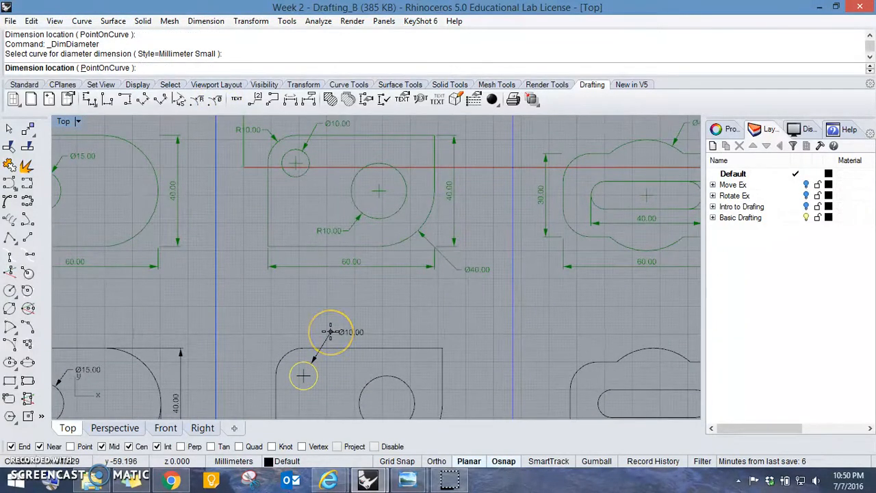
left_click(331, 332)
right_click_drag(368, 342, 371, 280)
right_click(367, 330)
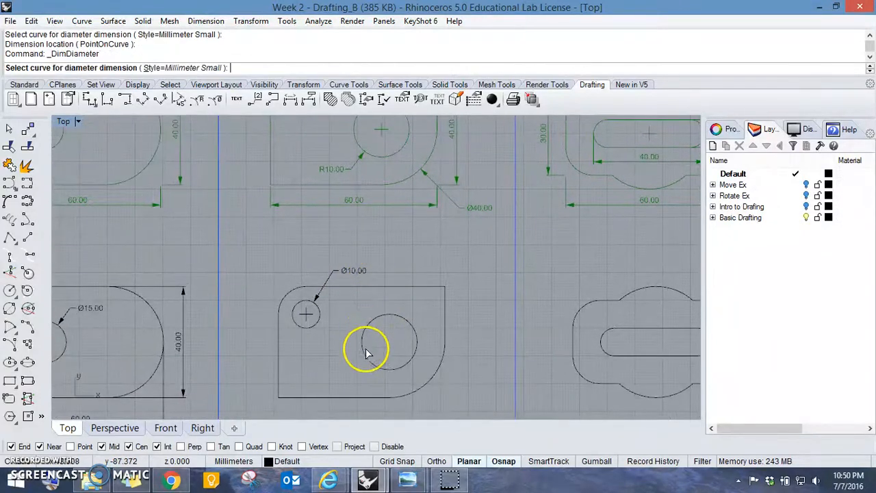
left_click(366, 353)
key("Escape")
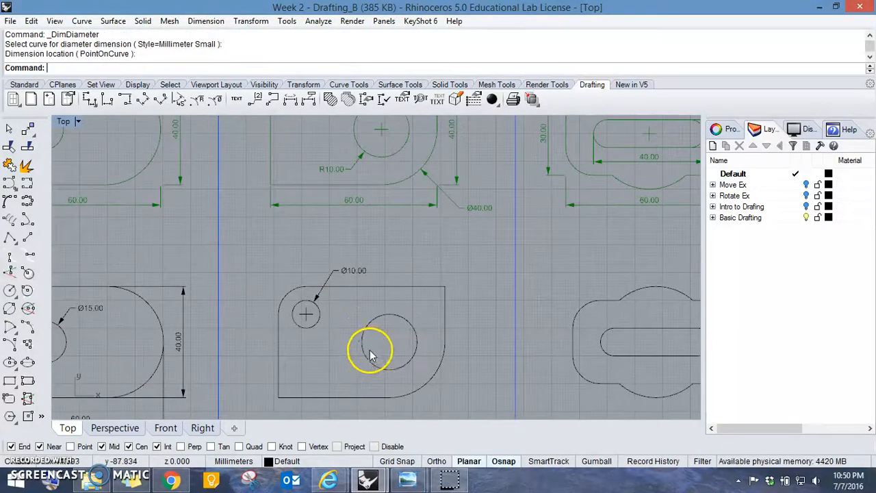
- Add a diameter dimension to the two-hole plate's large lower right corner arc, with its label outside the corner
right_click(384, 342)
right_click_drag(404, 346, 396, 317)
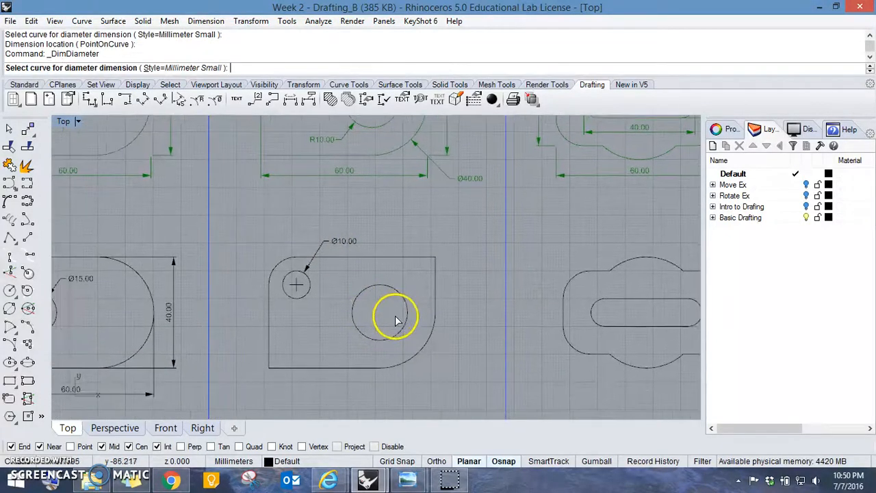
left_click(417, 351)
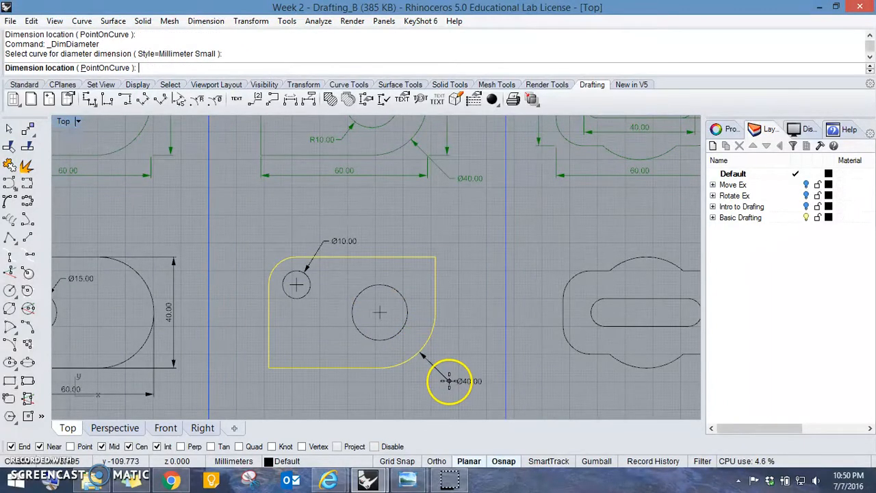
left_click(446, 378)
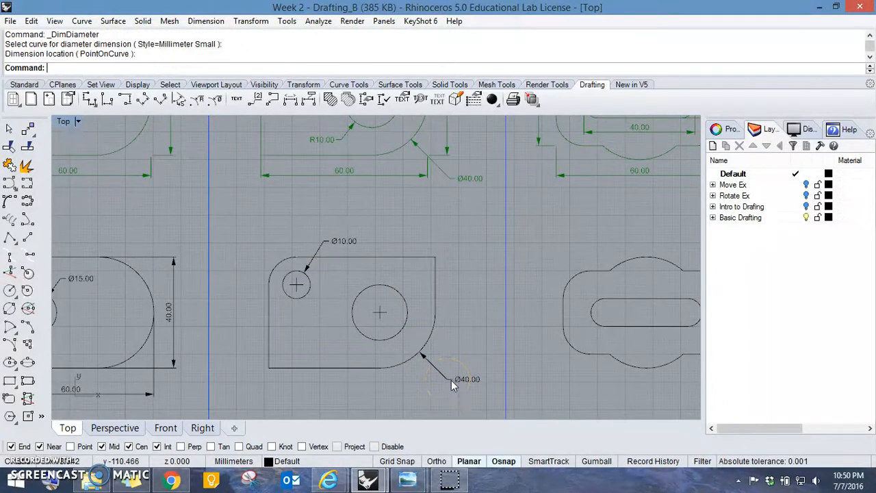
- Add a radius dimension to the two-hole plate's rounded upper left corner, with its label outside the corner
right_click_drag(316, 225, 336, 282)
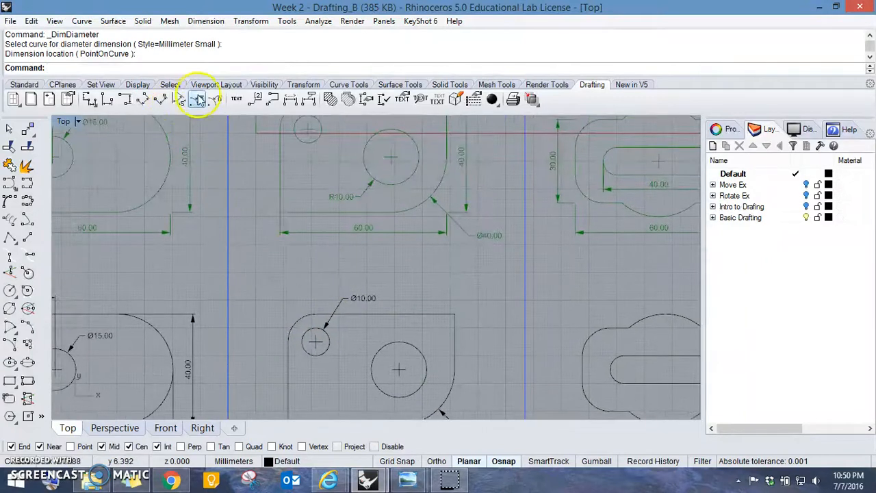
right_click_drag(300, 260, 310, 302)
left_click(197, 102)
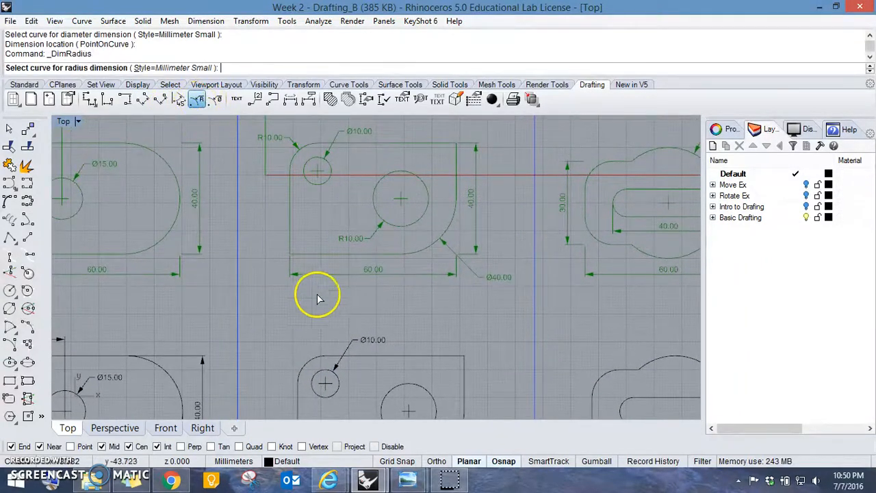
left_click(313, 363)
left_click(295, 338)
- Add a radius dimension to the two-hole plate's large circle, with its label below and to the left of the circle
right_click_drag(391, 358, 402, 317)
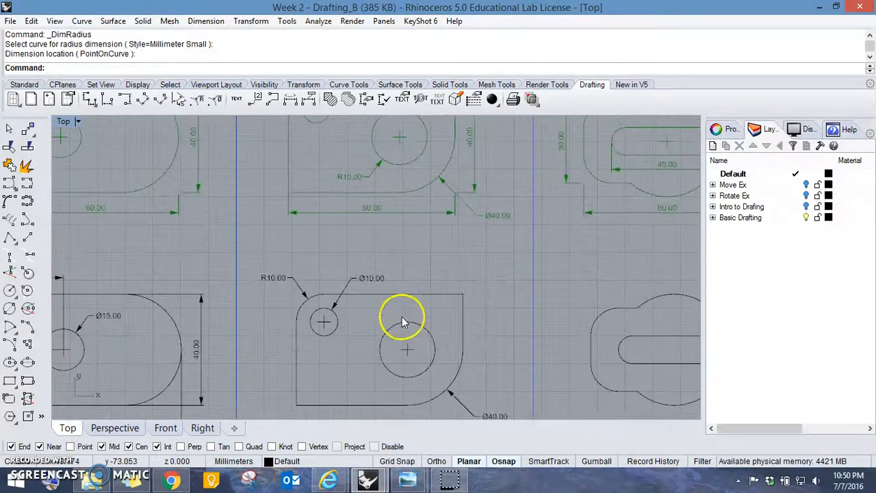
right_click(401, 368)
left_click(389, 368)
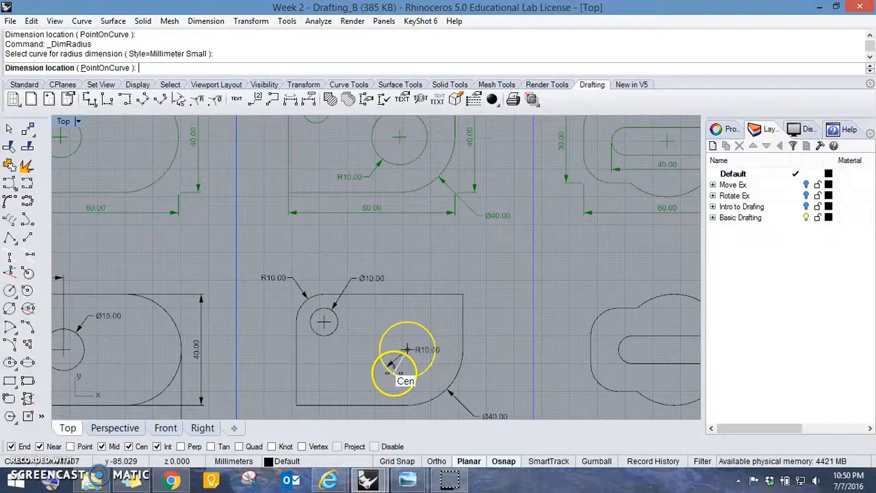
left_click(385, 389)
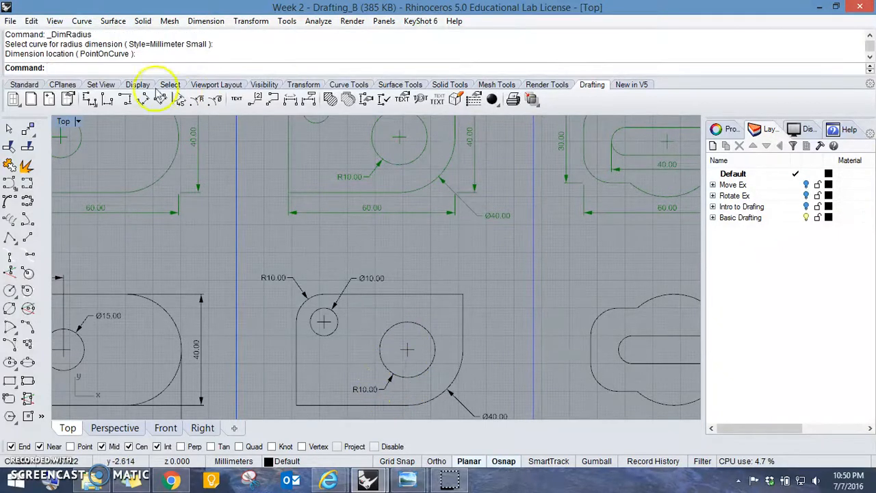
- Dimension the two-hole plate's height from its upper right corner to the arc's lower end, placed beyond the right edge
left_click(90, 100)
left_click(464, 294)
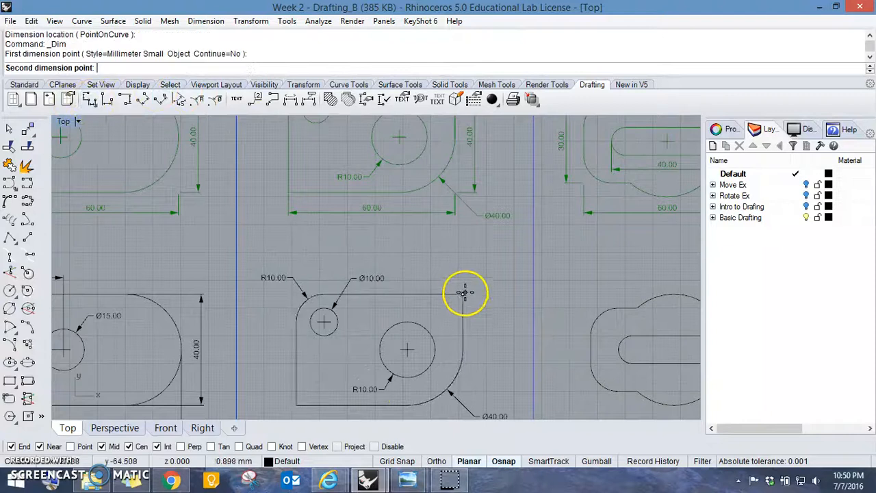
right_click_drag(465, 333, 434, 244)
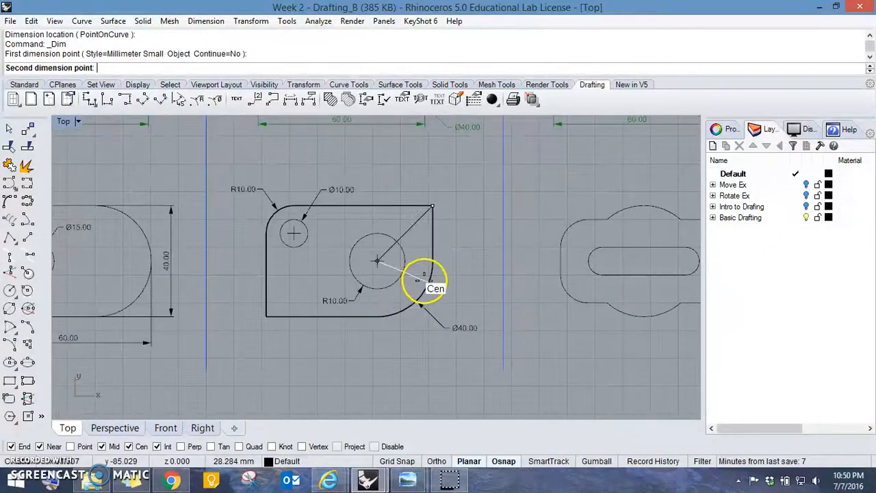
left_click(380, 317)
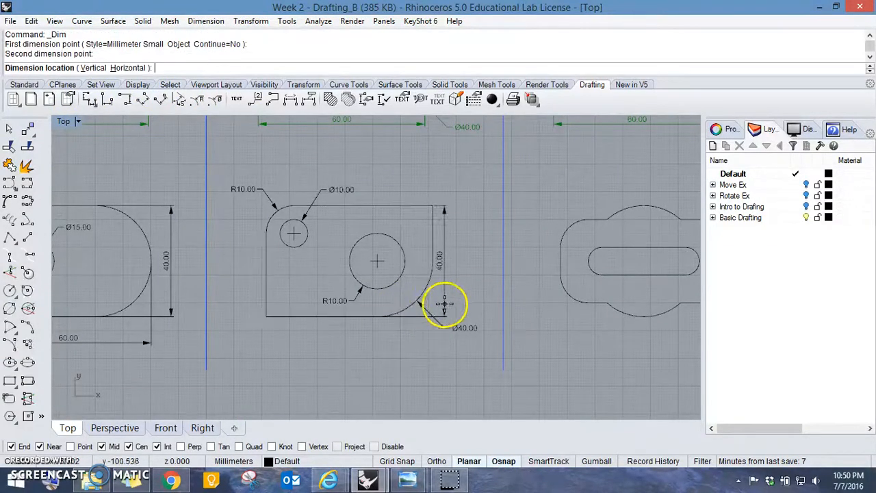
left_click(449, 304)
- Dimension the two-hole plate's overall width from its lower left corner to the arc's upper end, placed below the plate
key("Return")
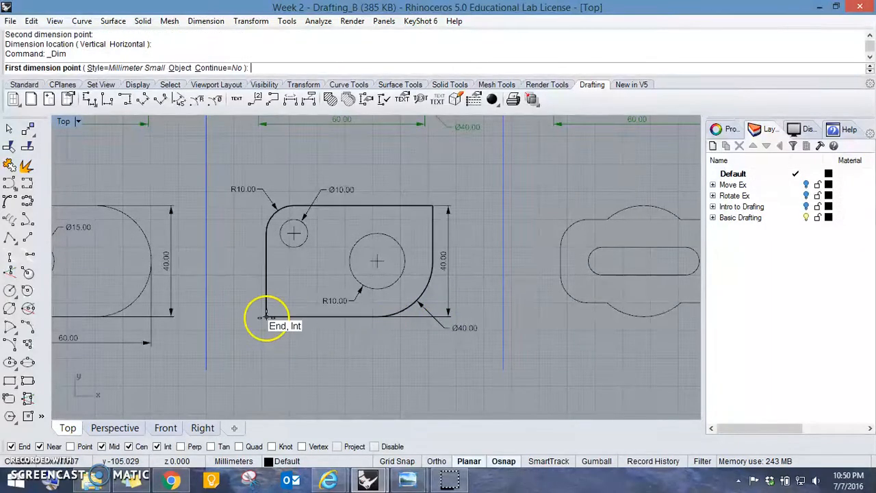
left_click(266, 317)
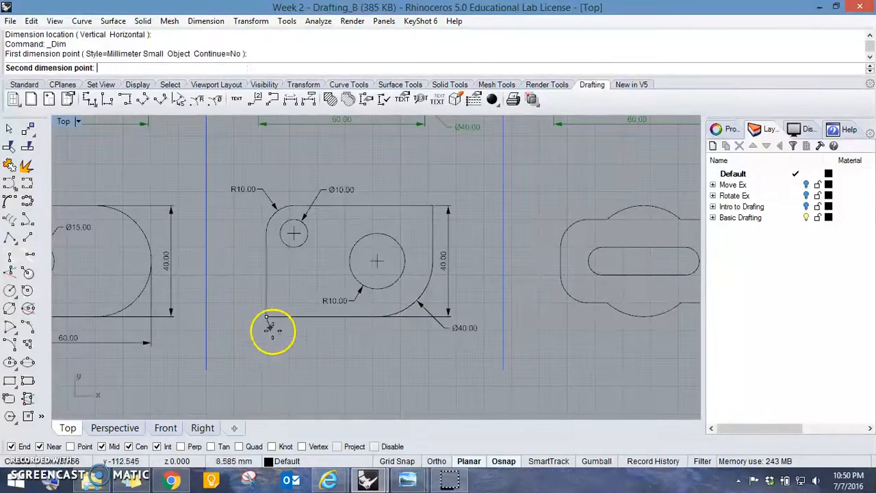
left_click(431, 264)
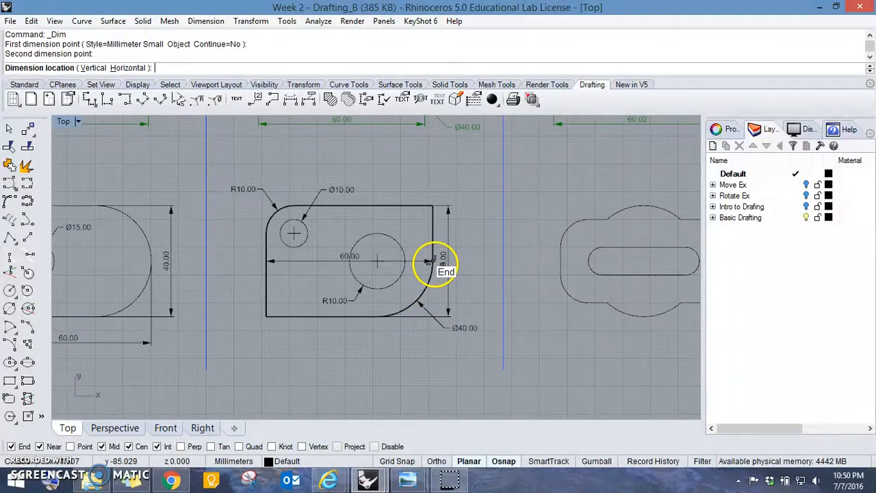
left_click(428, 342)
- Compare the dimensioned black shapes with the green reference drawings across the whole Basic Drafting row
right_click_drag(348, 190, 350, 327)
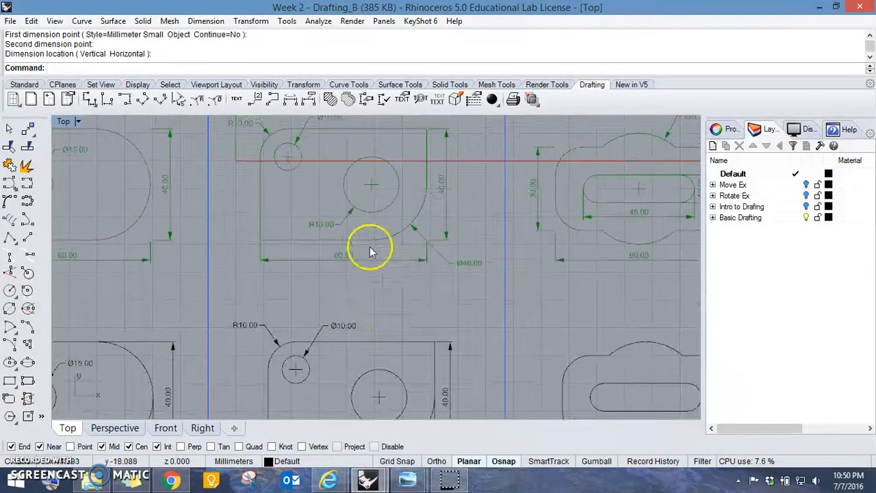
right_click_drag(415, 307, 319, 219)
mouse_move(424, 248)
right_mouse_down()
mouse_move(467, 260)
mouse_move(319, 295)
right_mouse_up()
right_click_drag(230, 250, 336, 254)
right_click_drag(330, 348, 347, 248)
scroll(217, 330, "up", 12)
right_click_drag(399, 237, 250, 276)
scroll(433, 245, "down", 8)
mouse_move(685, 181)
right_mouse_down()
mouse_move(536, 224)
mouse_move(418, 285)
right_mouse_up()
right_click_drag(407, 192, 446, 299)
scroll(446, 260, "down", 8)
right_click_drag(445, 247, 433, 292)
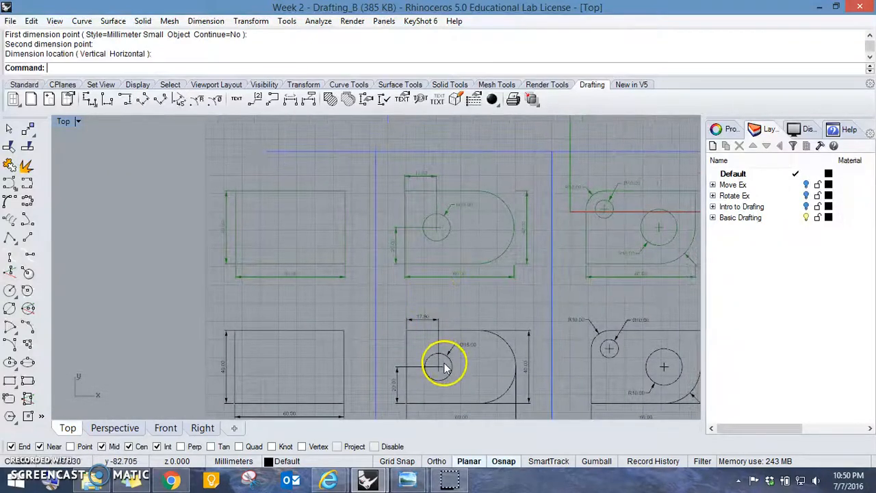
- Examine the middle plate with the rounded right end for dimension extension lines that overlap its outline
right_click_drag(444, 366, 415, 270)
scroll(400, 263, "up", 12)
right_click_drag(373, 171, 365, 197)
mouse_move(616, 238)
right_mouse_down()
mouse_move(499, 208)
mouse_move(388, 237)
mouse_move(425, 313)
right_mouse_up()
scroll(387, 233, "down", 8)
right_click_drag(430, 273, 429, 345)
right_click_drag(460, 411, 452, 288)
mouse_move(463, 321)
right_mouse_down()
mouse_move(449, 280)
mouse_move(478, 239)
right_mouse_up()
scroll(444, 288, "up", 4)
scroll(253, 267, "up", 3)
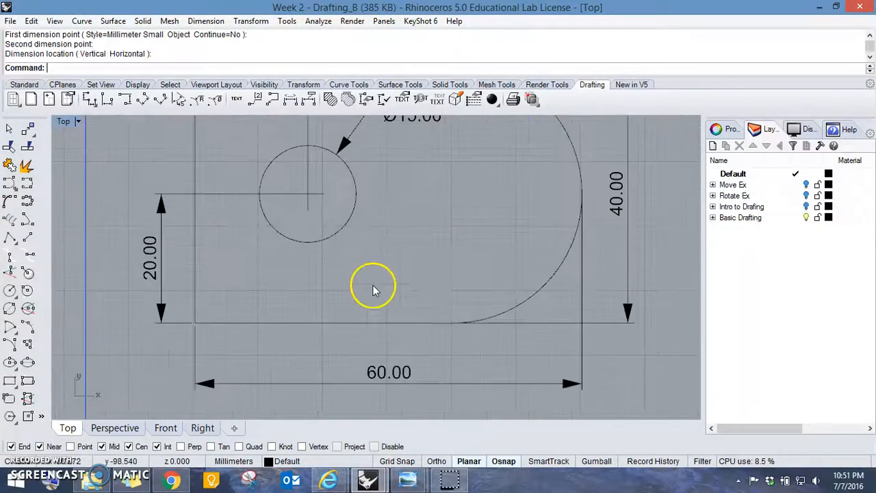
right_click_drag(621, 285, 457, 253)
right_click_drag(416, 215, 528, 287)
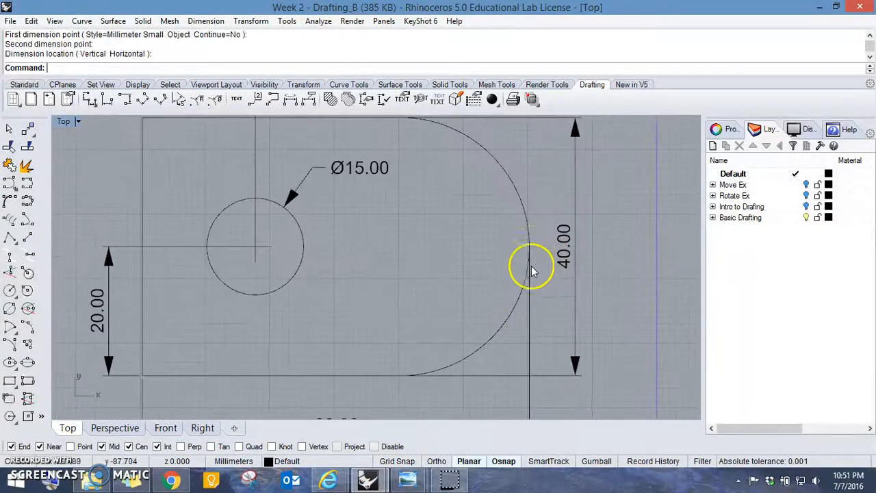
scroll(537, 256, "down", 2)
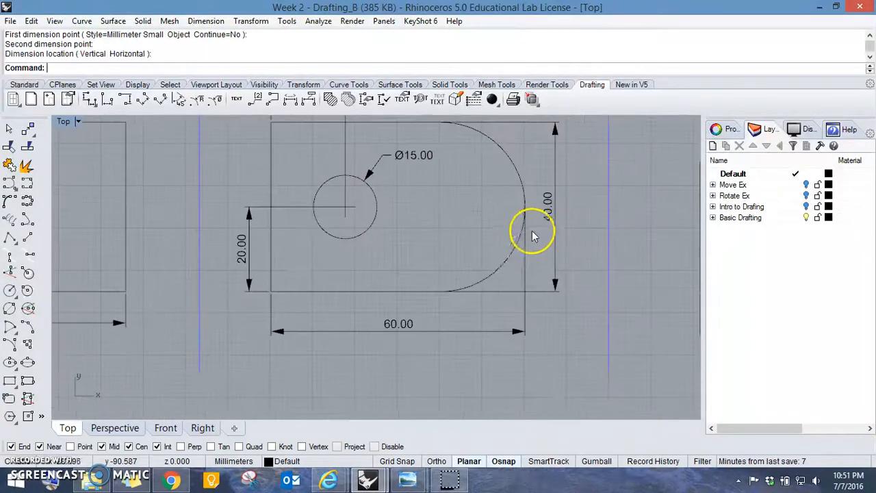
- Show the control points of the rounded plate's overall width dimension and select the point on the arc
left_click(527, 279)
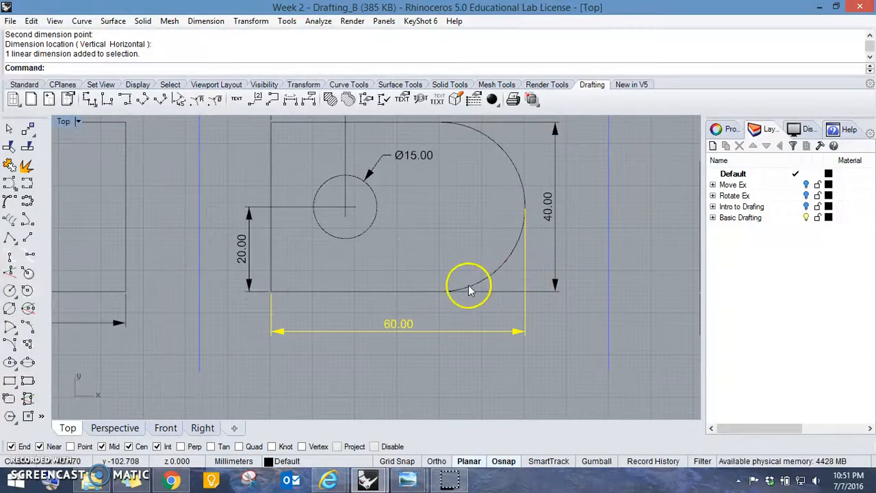
left_click(24, 85)
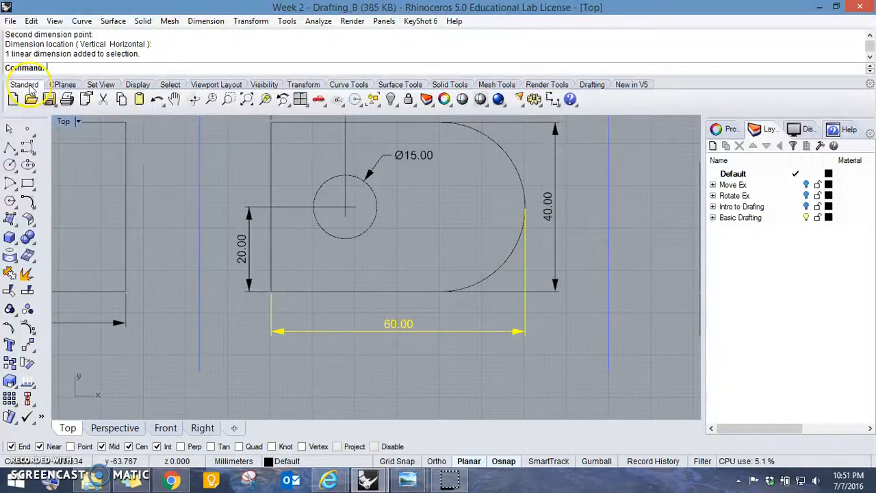
left_click(26, 329)
left_click(526, 208)
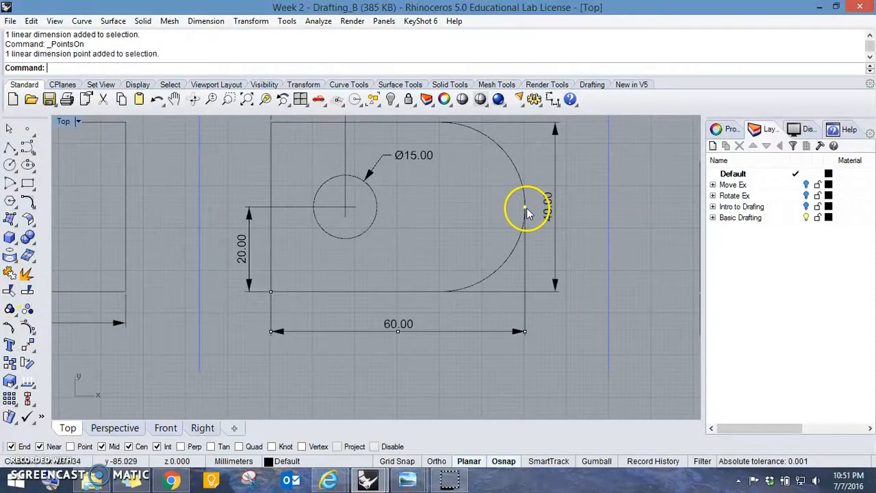
type("m")
key("Return")
left_click(610, 217)
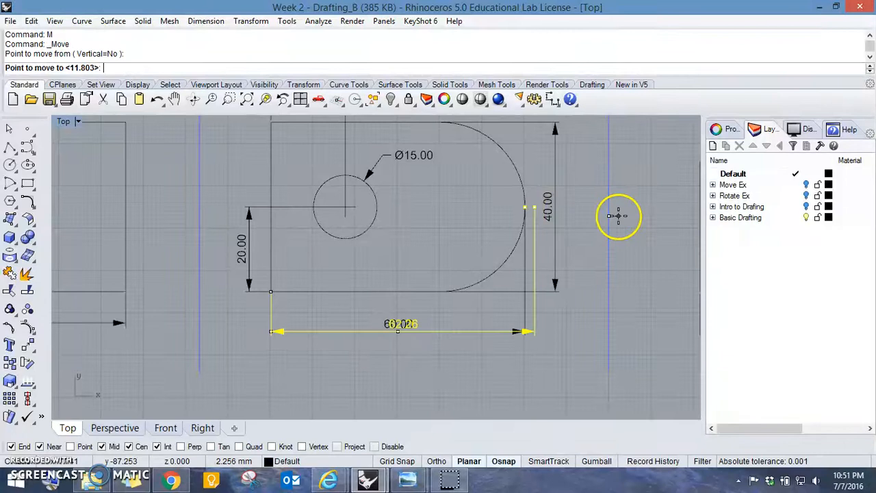
key("Escape")
- Move the width dimension's selected point about 7 mm straight down, so its extension line clears the rounded plate's arc
type("m")
key("Return")
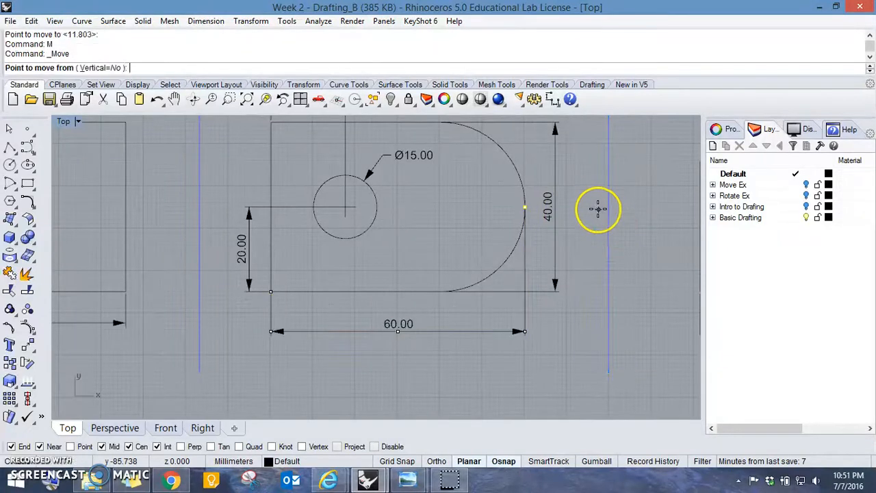
left_click(596, 213)
left_click(598, 237)
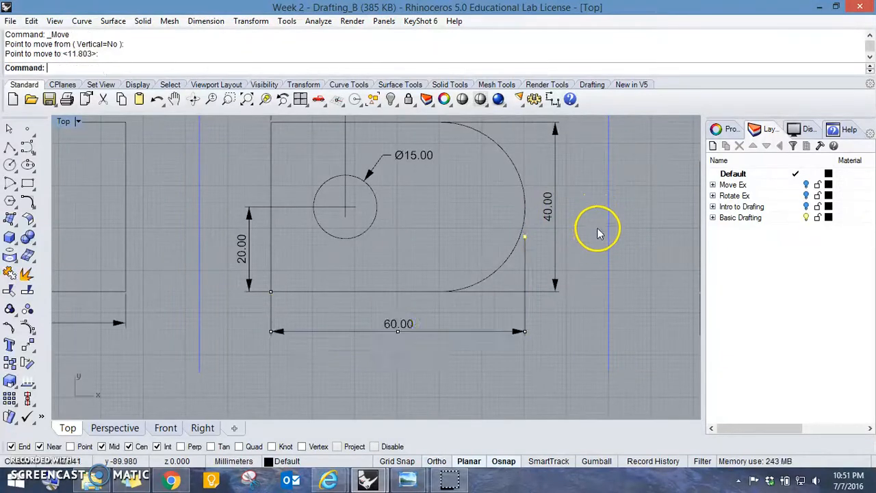
- Move both inner control points of the rounded plate's height dimension about 6.5 mm horizontally to the right, off the outline
left_click(557, 220)
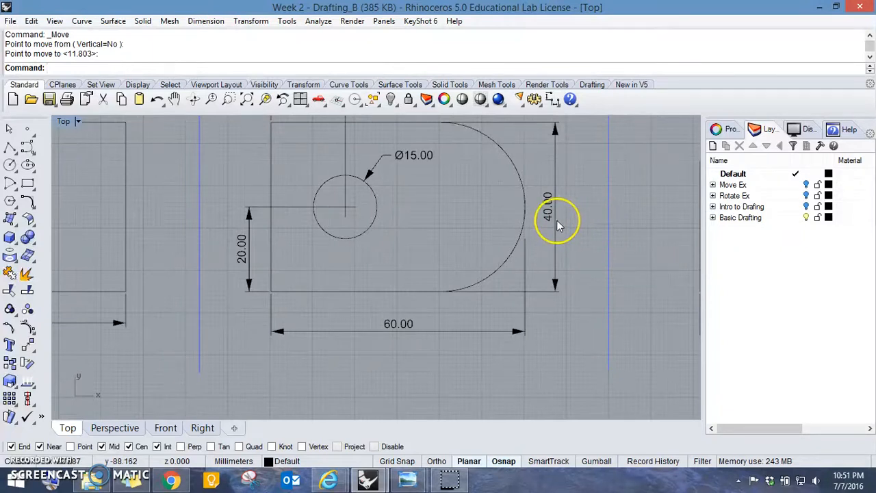
key("F10")
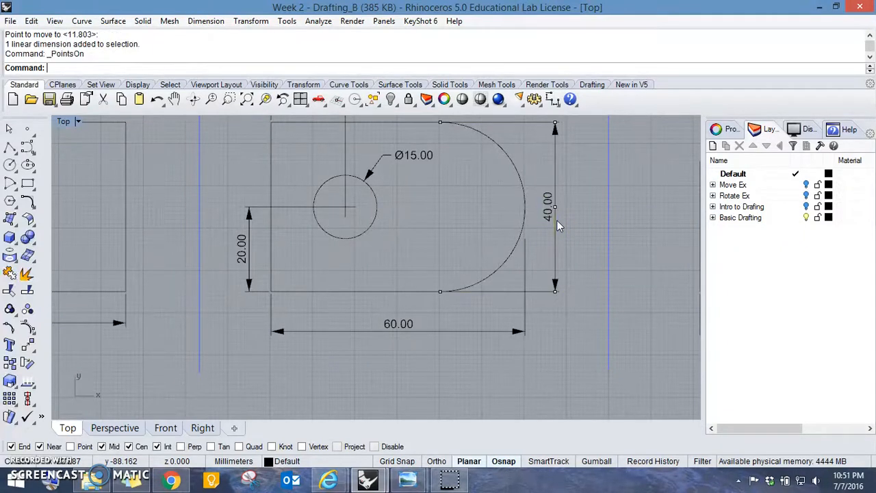
left_click(441, 125)
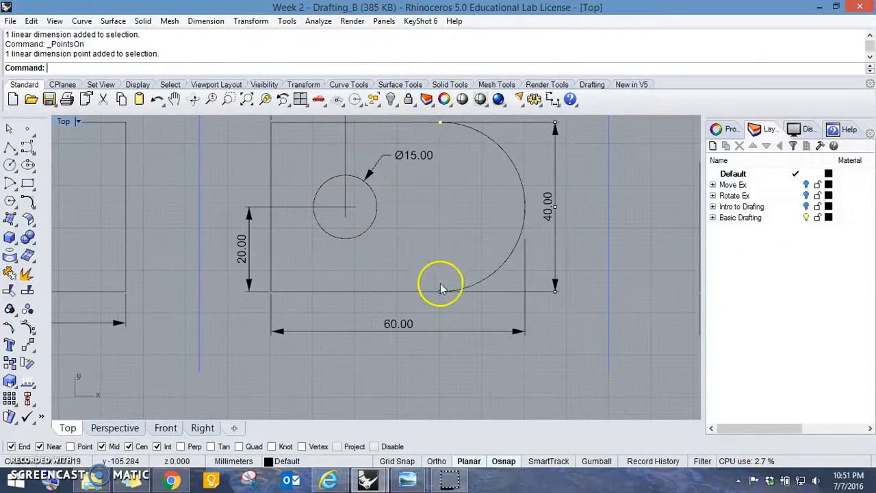
left_click(442, 291)
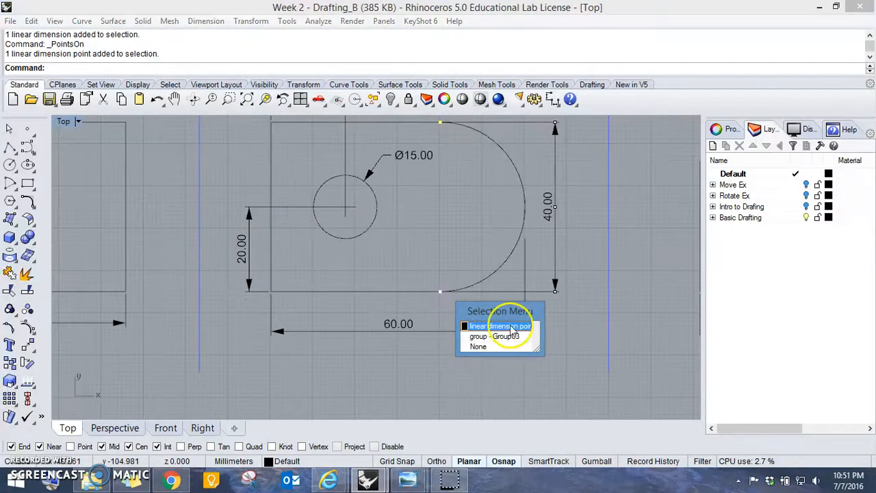
left_click(513, 327)
key("F10")
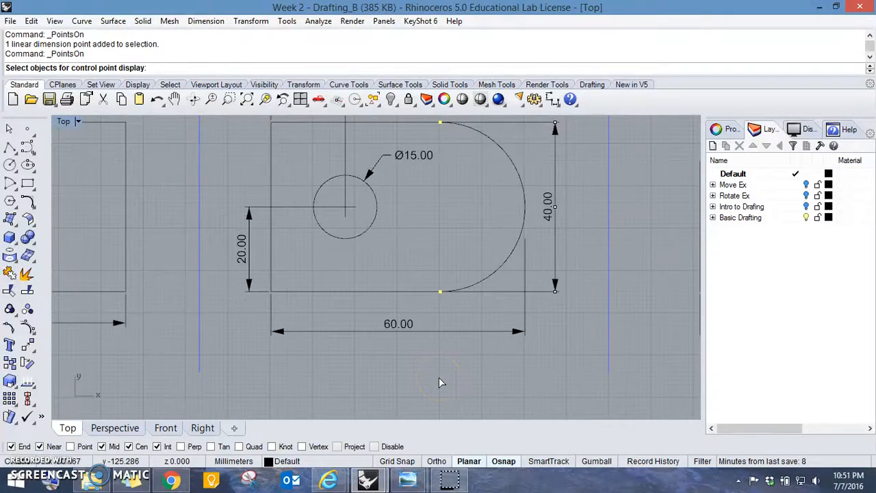
key("Return")
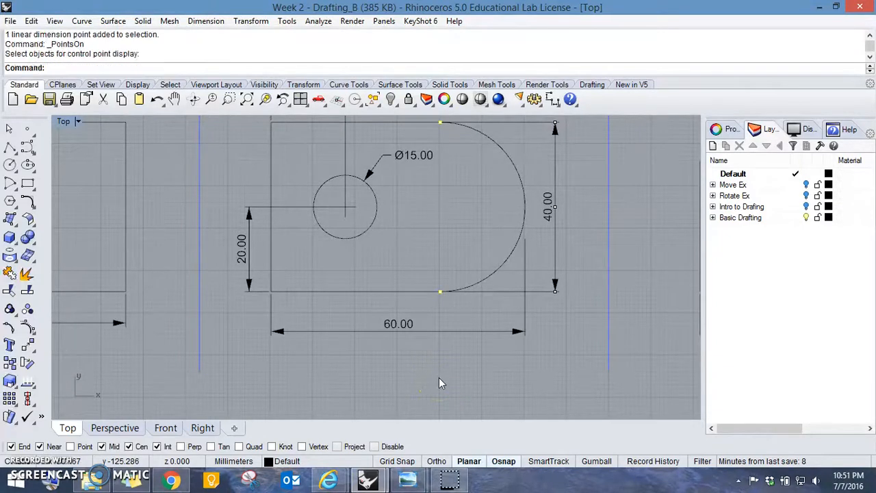
key("Return")
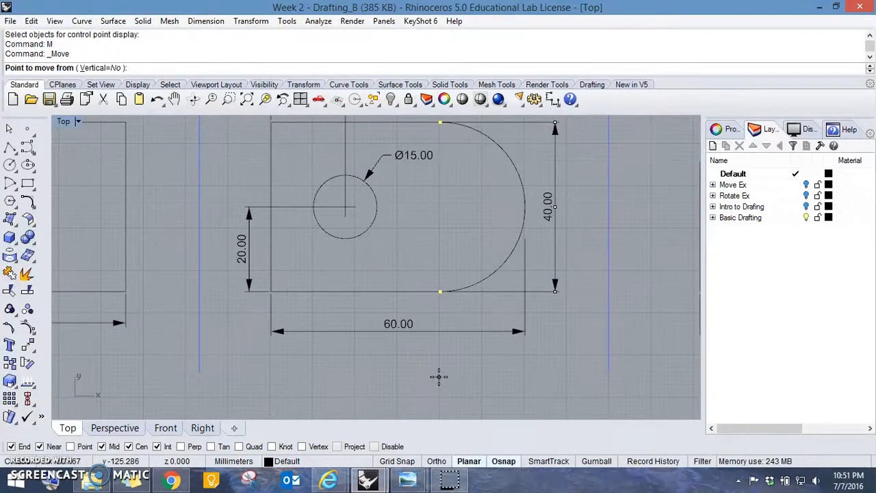
left_click(439, 376)
left_click(464, 376)
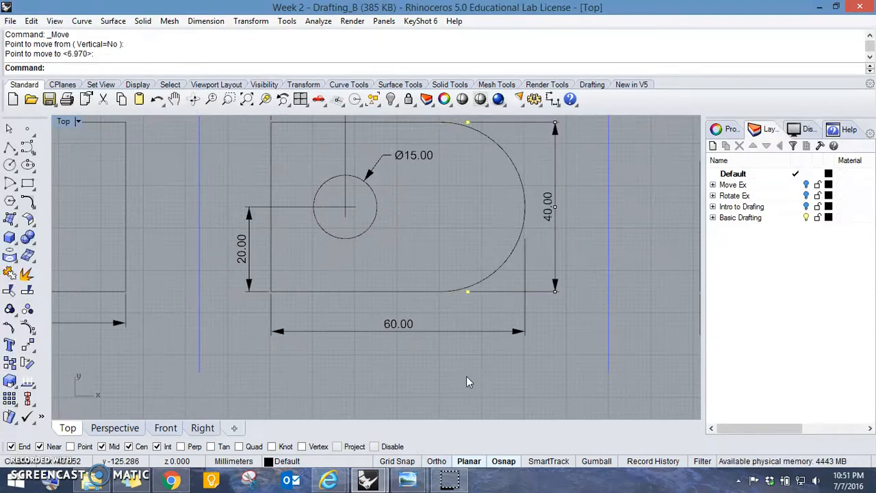
- Review the rounded plate's adjusted extension lines and check the two-hole plate's dimensions for overlaps with its outline
scroll(552, 171, "down", 3)
scroll(527, 265, "up", 3)
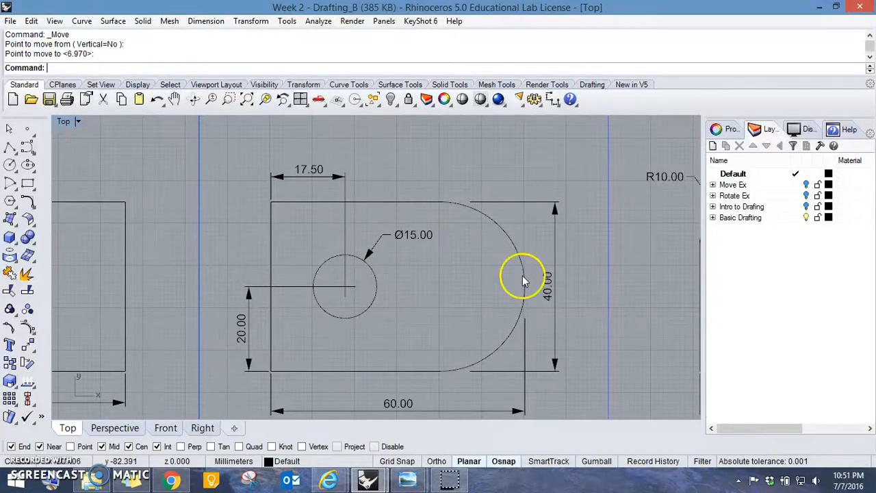
right_click_drag(524, 281, 498, 266)
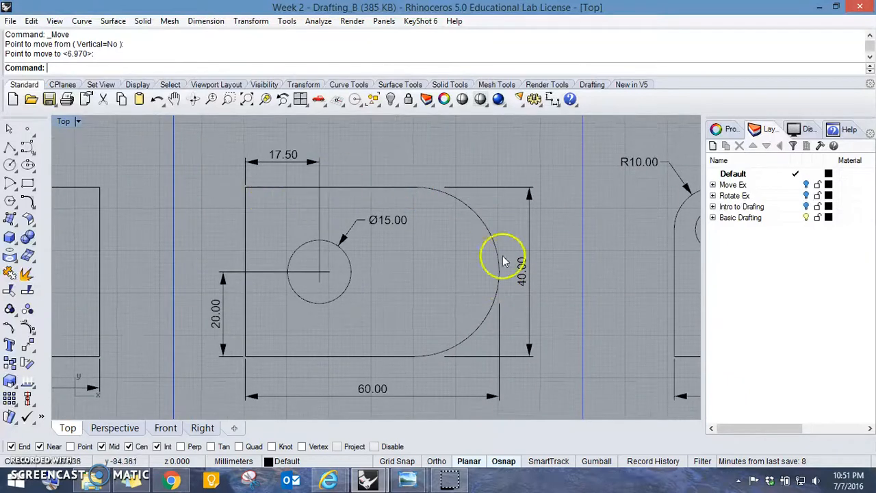
right_click_drag(507, 242, 234, 220)
right_click_drag(456, 220, 189, 211)
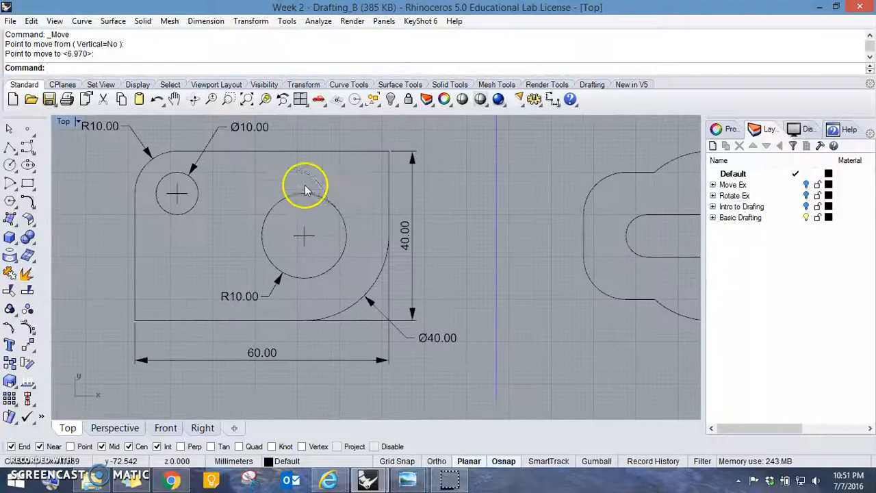
scroll(306, 189, "down", 3)
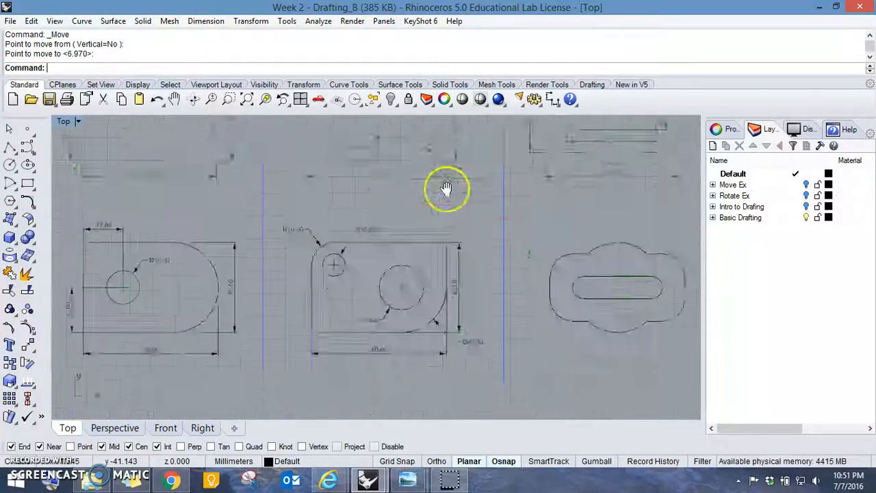
scroll(422, 221, "up", 3)
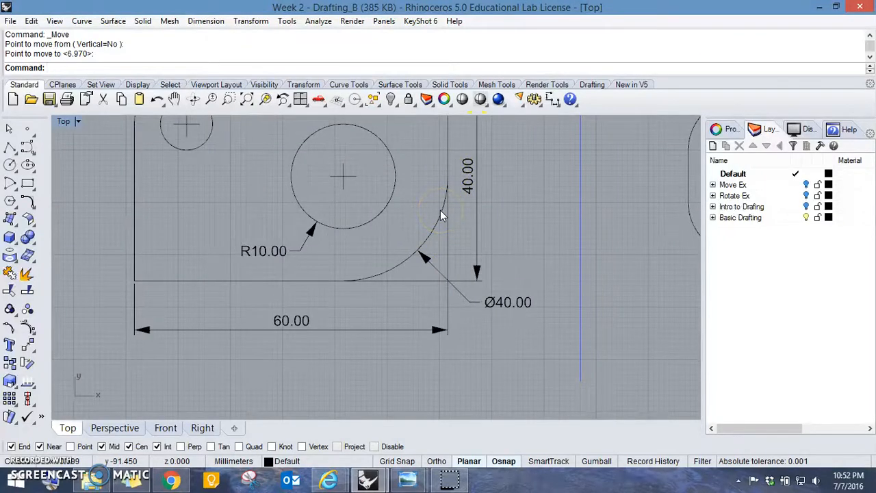
- Move the control point at the arc's upper end of the two-hole plate's width dimension about 6 mm straight down
left_click(450, 219)
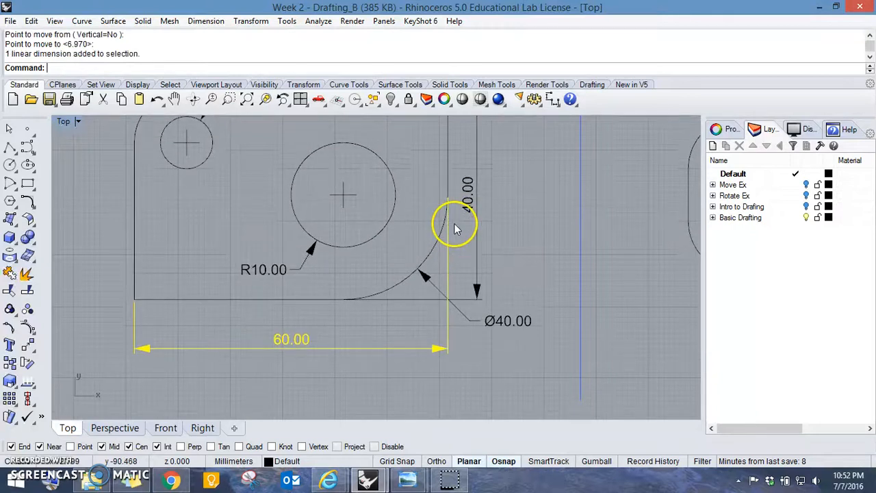
key("F10")
left_click(448, 196)
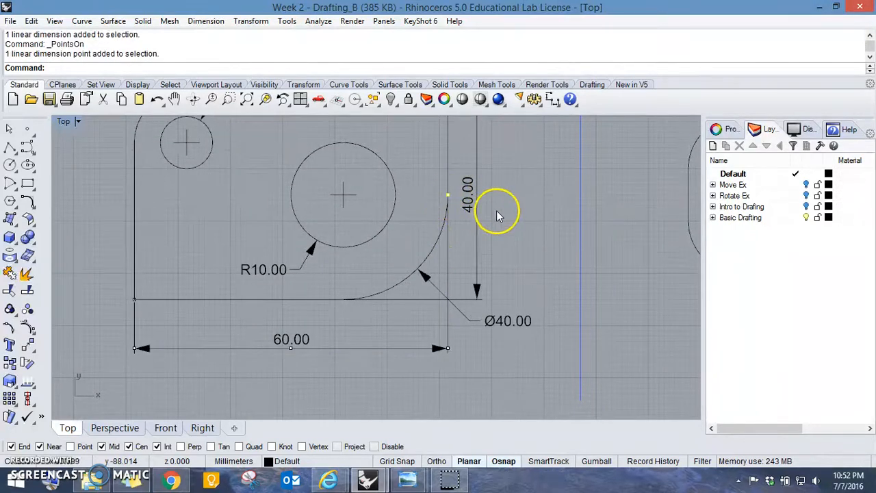
type("M")
key("Return")
left_click(547, 193)
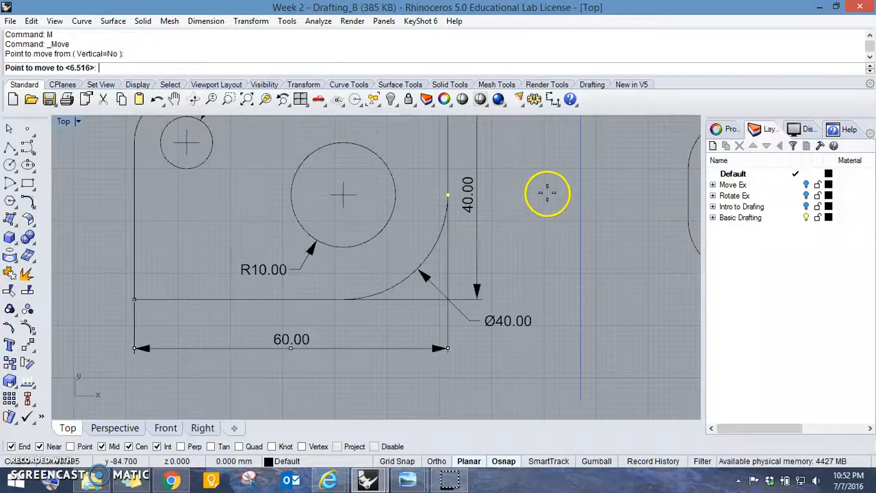
left_click(550, 223, "shift")
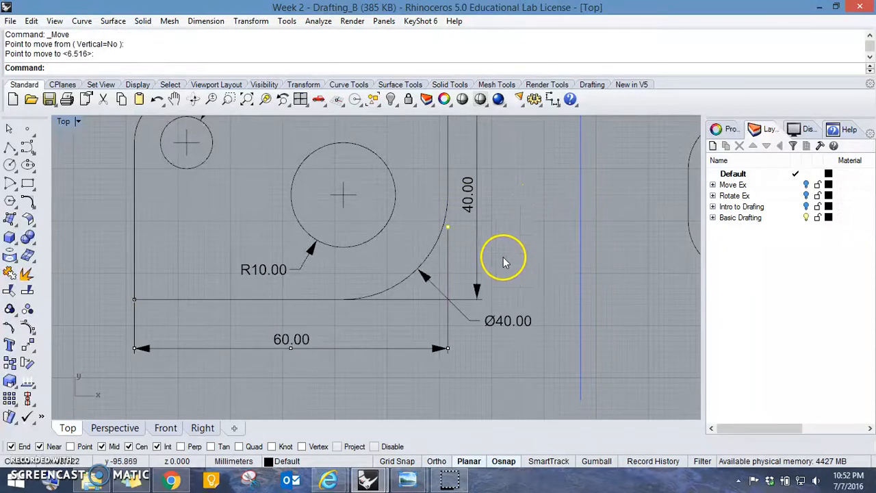
- Move the lower inner control point of the two-hole plate's height dimension horizontally to the right, clear of the arc's lower end
left_click(423, 298)
right_click_drag(520, 144, 516, 228)
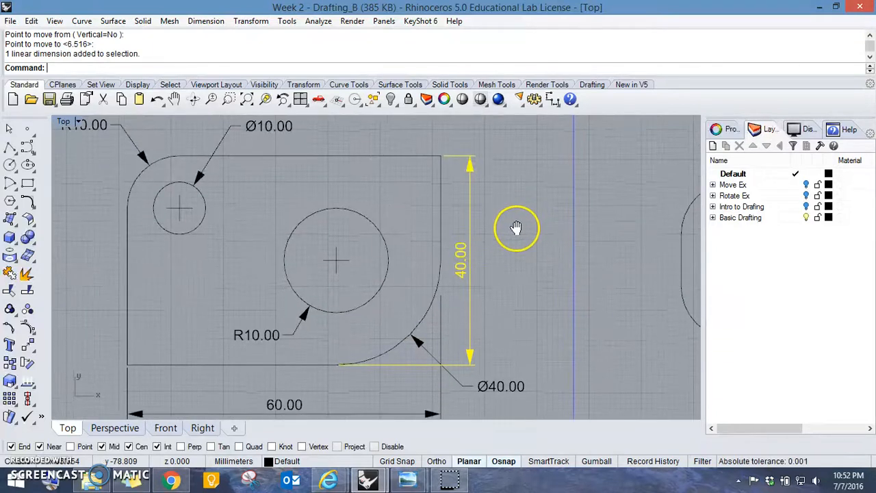
right_click_drag(509, 281, 519, 269)
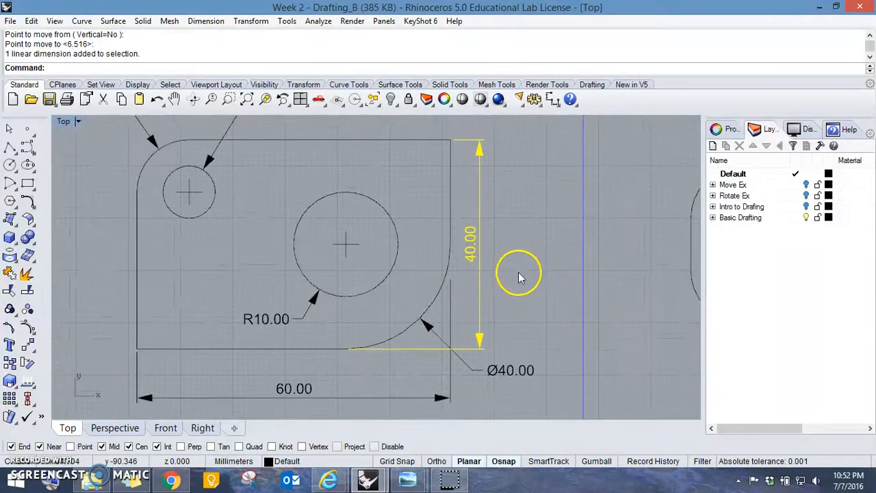
scroll(347, 355, "up", 4)
scroll(371, 349, "down", 1)
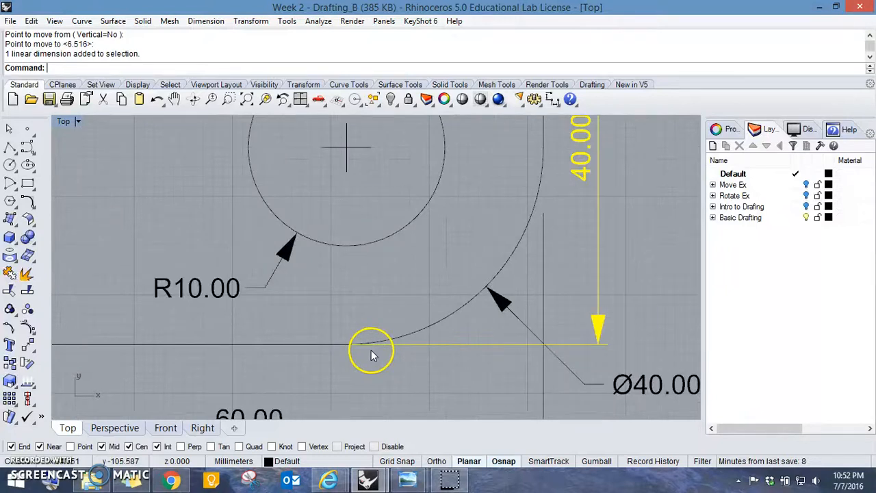
key("F10")
left_click(348, 344)
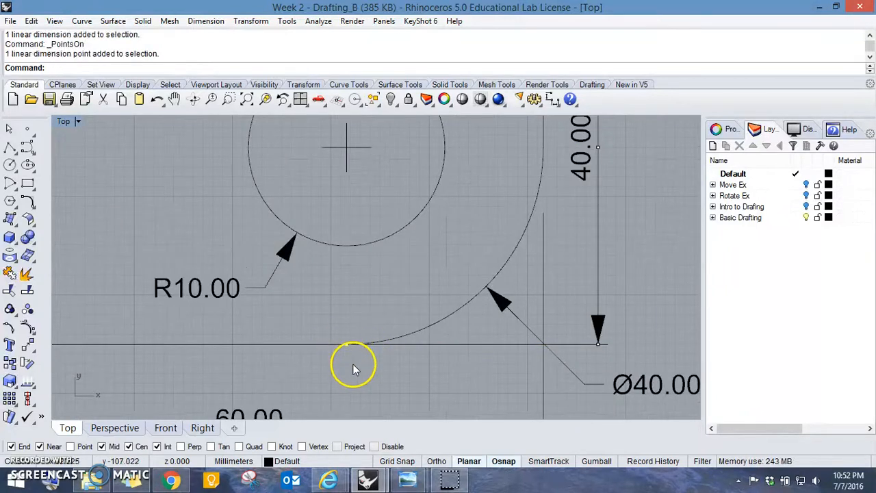
type("m")
key("Return")
left_click(347, 376)
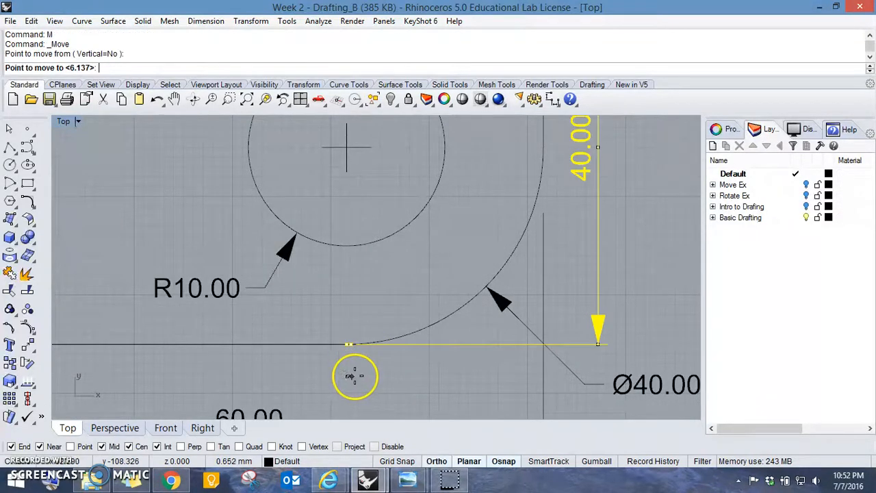
left_click(404, 376)
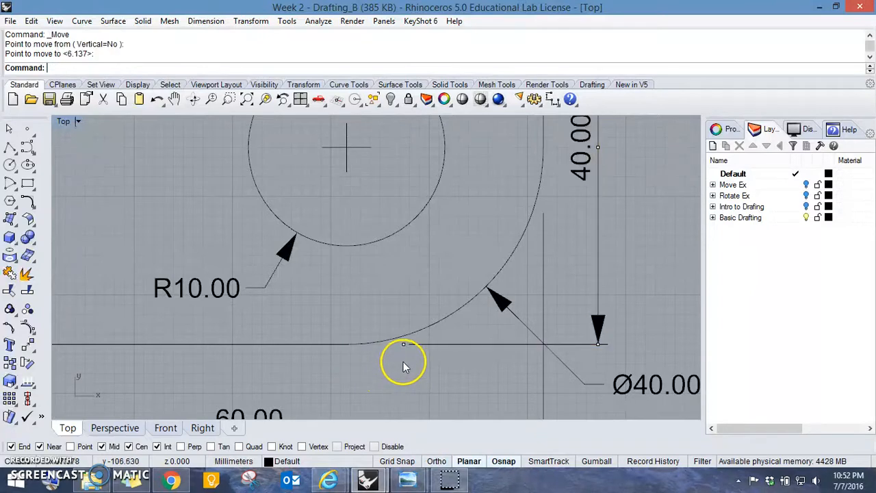
- Select the two-hole plate's height dimension and inspect both its extension lines against the outline
scroll(454, 306, "down", 8)
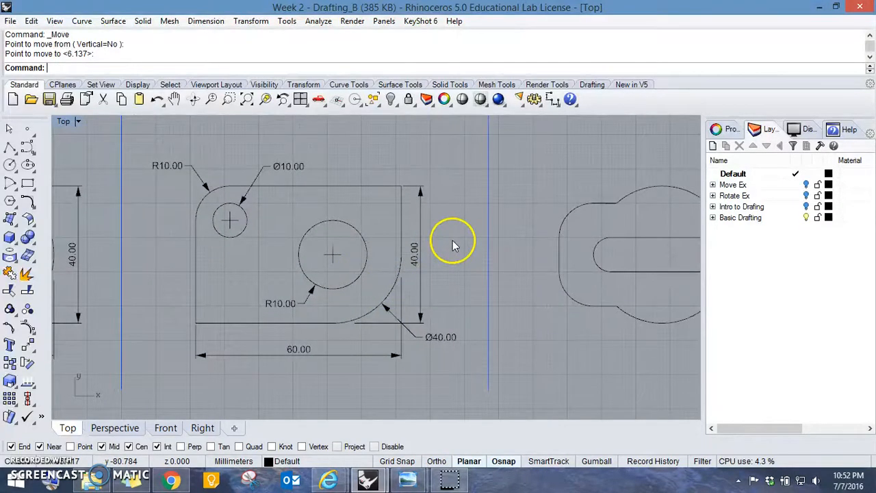
scroll(452, 245, "up", 5)
left_click(354, 257)
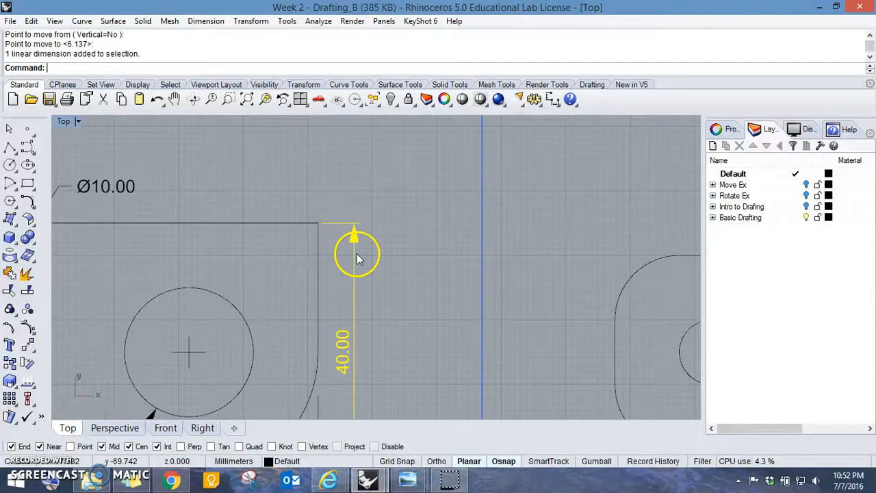
right_click_drag(401, 284, 463, 233)
scroll(478, 225, "down", 4)
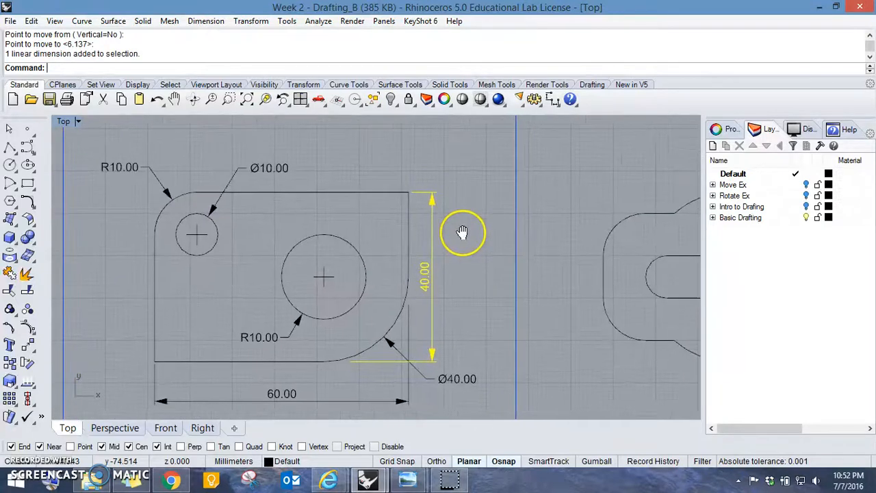
key("F10")
left_click(432, 193)
left_click(407, 192)
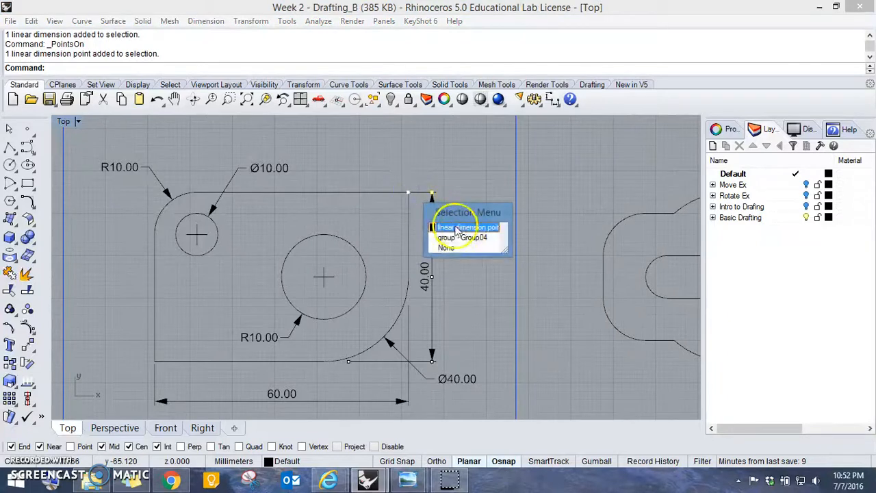
left_click(463, 230)
type("M")
key("Return")
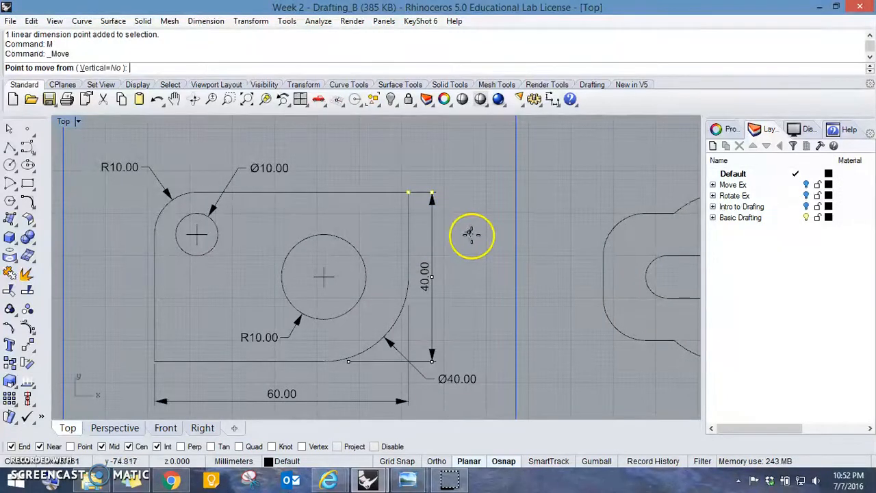
left_click(471, 235)
key("F8")
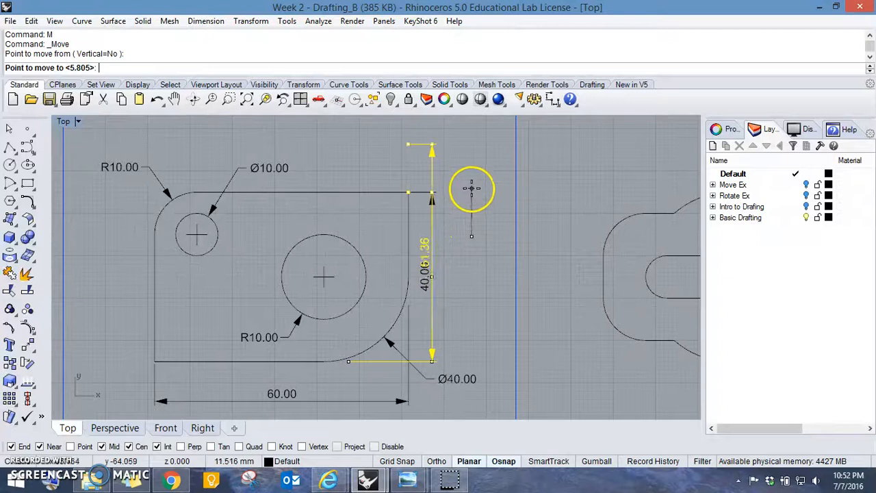
key("F8")
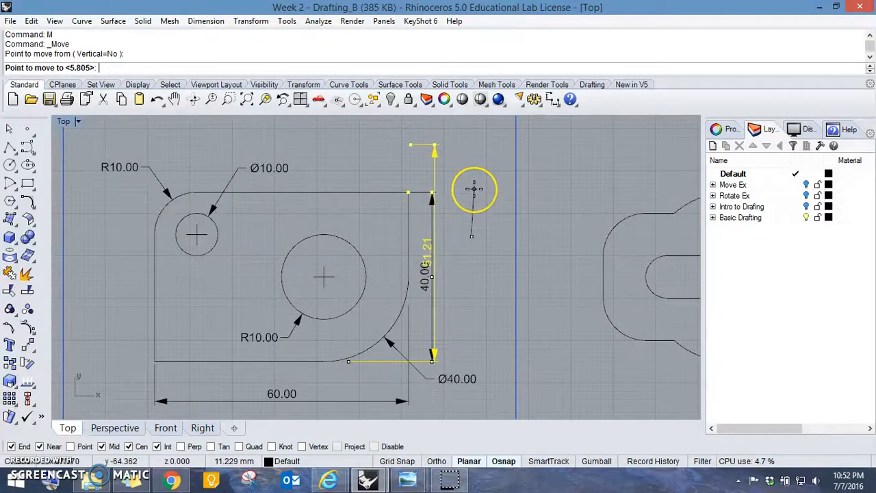
key("Escape")
right_click_drag(472, 234, 320, 209)
key("Escape")
key("Escape")
- Dimension the slotted plate's vertical height between the ends of its left corner arcs, placing the dimension to the plate's left
scroll(527, 269, "down", 4)
right_click_drag(526, 269, 456, 276)
right_click_drag(528, 208, 504, 344)
right_click_drag(452, 249, 411, 243)
scroll(406, 223, "down", 3)
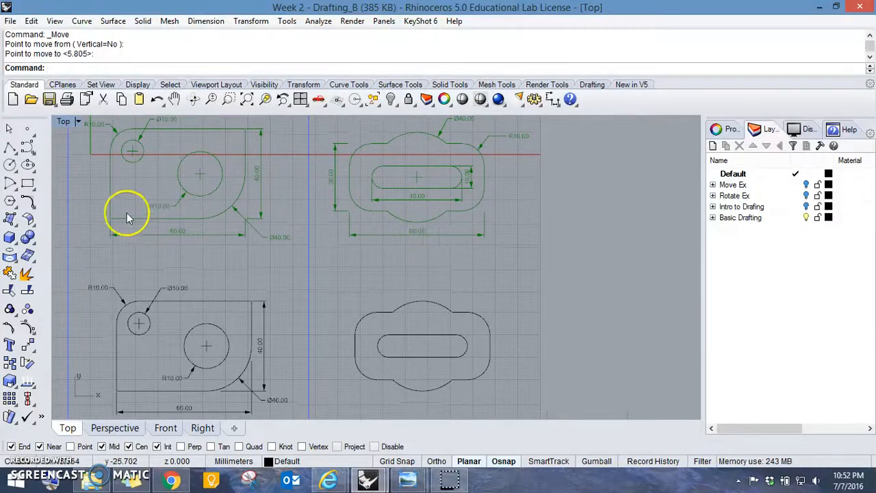
left_click(592, 85)
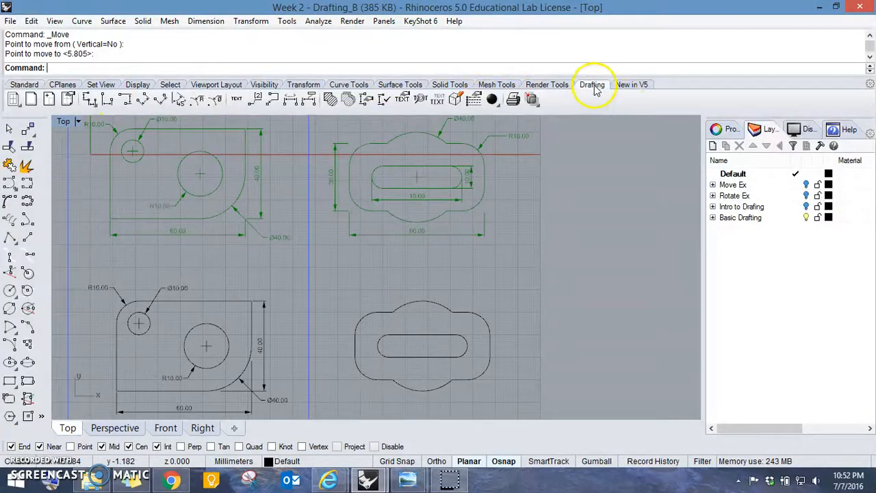
left_click(91, 105)
left_click(92, 103)
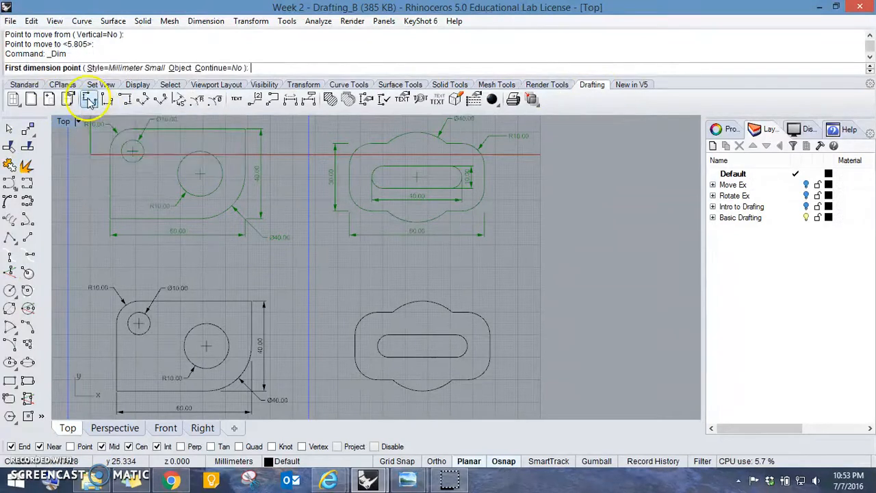
left_click(373, 312)
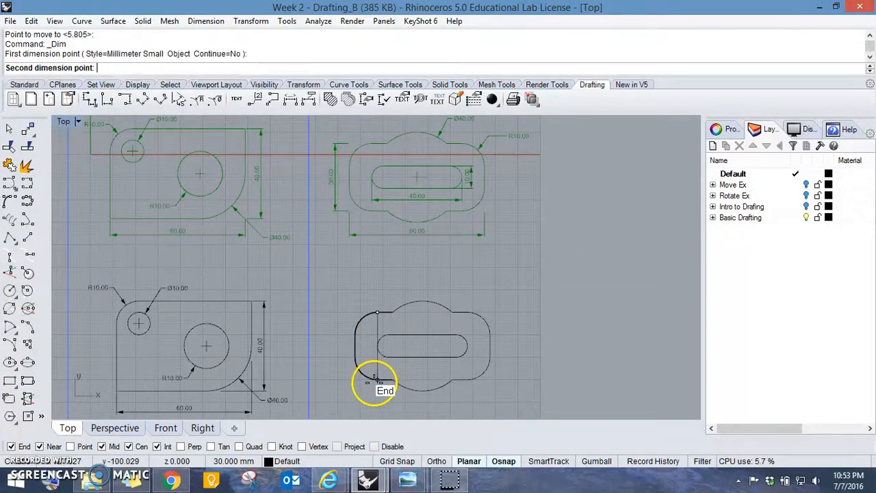
left_click(372, 378)
left_click(333, 206)
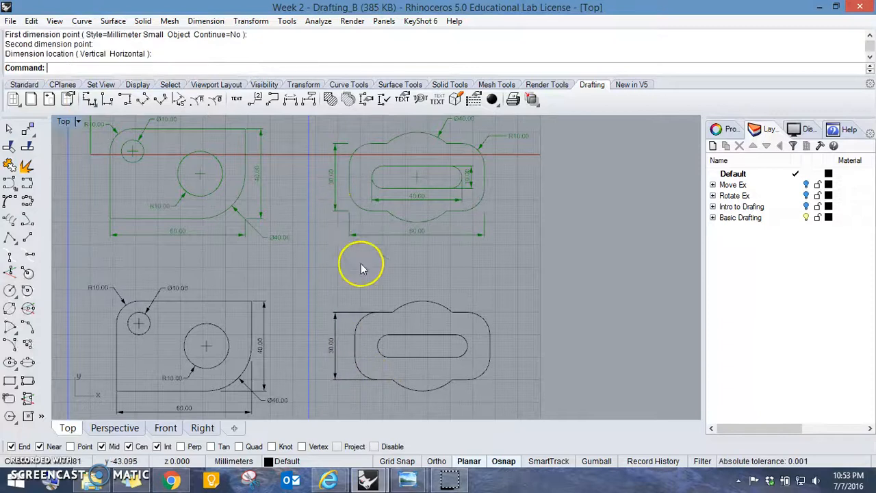
- Dimension the slotted plate's overall width between its outer side edges, placing the dimension below the plate
key("Return")
left_click(355, 355)
left_click(488, 358)
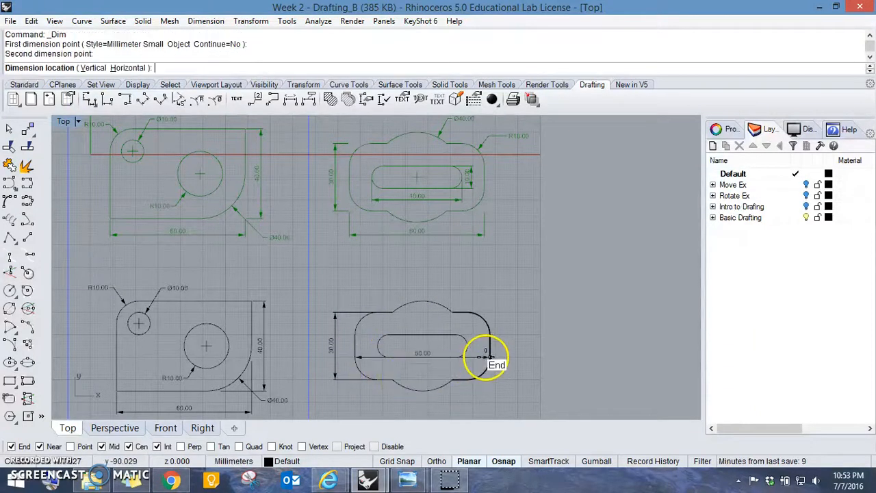
right_click_drag(489, 362, 481, 322)
left_click(486, 358)
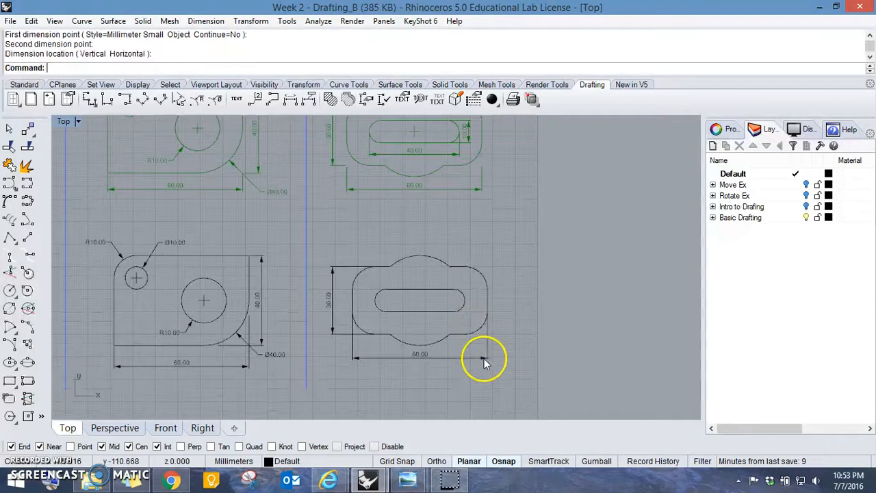
- Dimension the inner slot's length between its rounded ends, placing the dimension just below the slot
right_click_drag(485, 358, 478, 376)
key("Return")
left_click(369, 317)
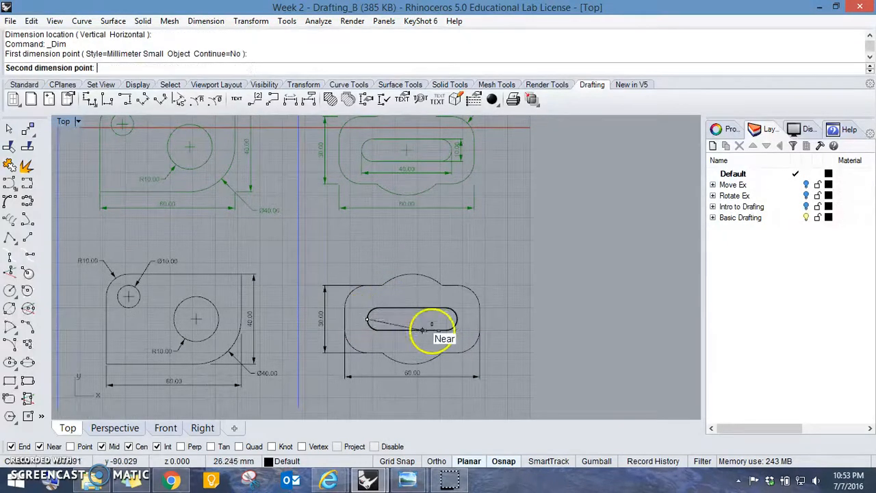
left_click(457, 318)
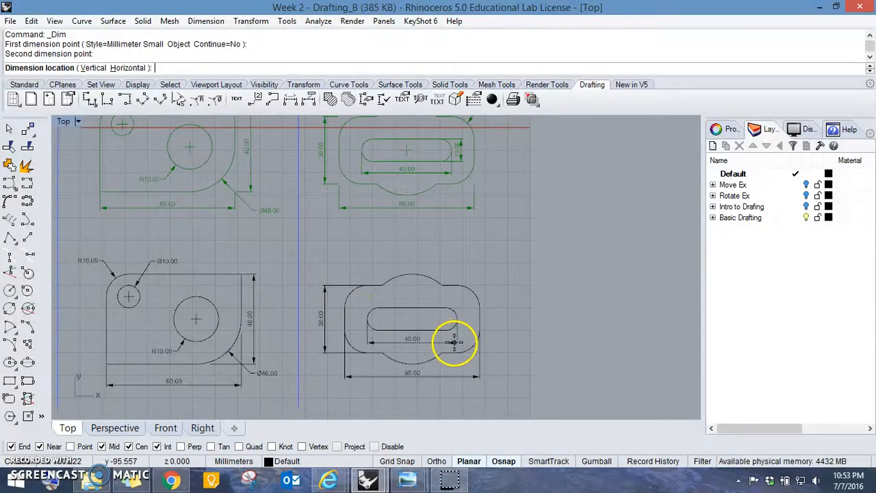
scroll(454, 338, "up", 5)
left_click(461, 330)
scroll(457, 316, "down", 6)
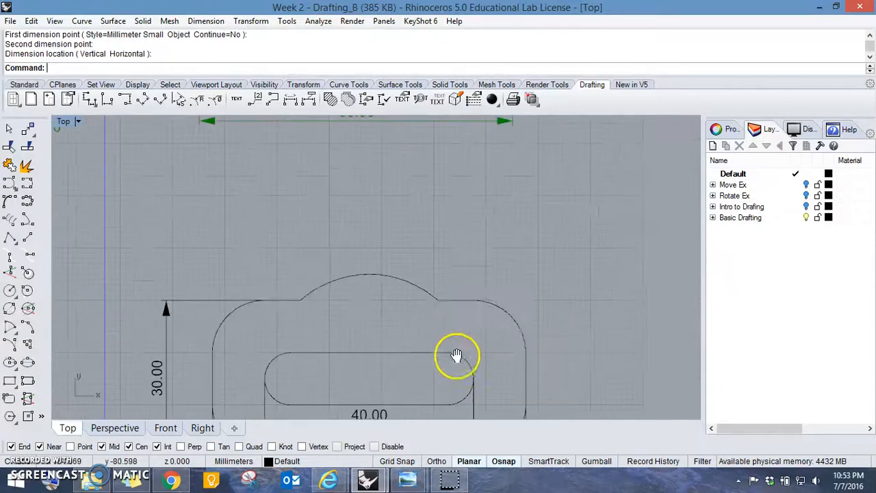
- Dimension the inner slot's height at its right end, placing the dimension between the slot and the outer outline
right_click_drag(455, 338, 415, 249)
right_click(424, 295)
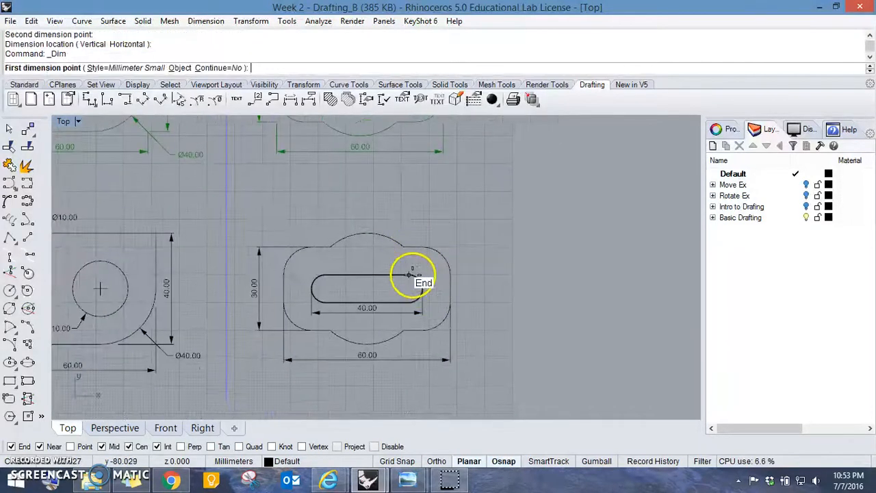
left_click(410, 276)
right_click_drag(414, 300, 425, 195)
scroll(424, 194, "up", 3)
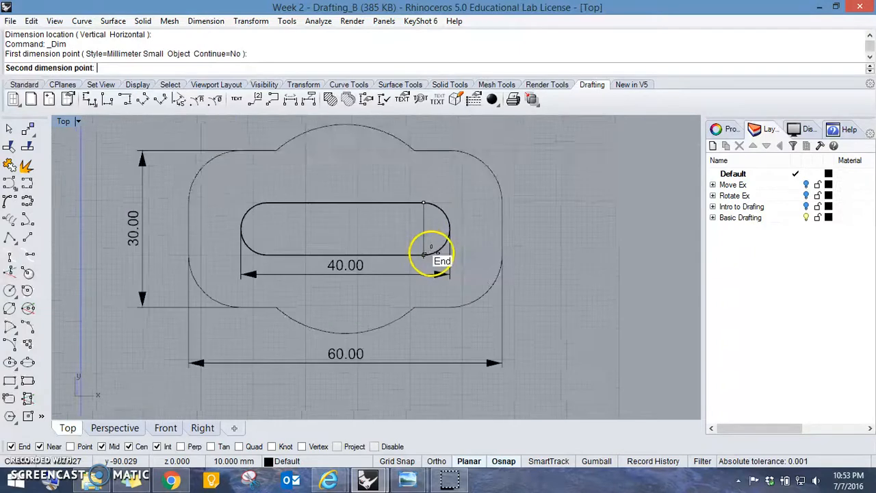
left_click(432, 251)
left_click(475, 239)
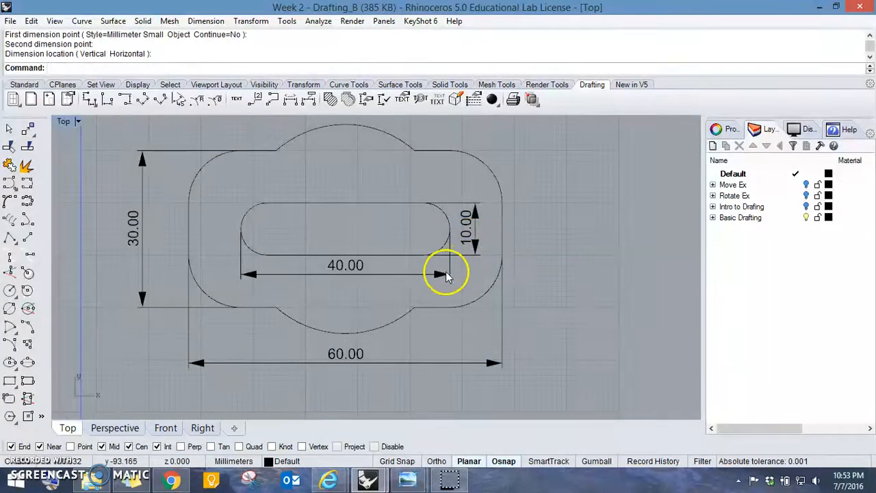
- Replace the inner slot's length dimension with a new one between its rounded ends, placed slightly lower
left_click(446, 271)
key("Delete")
right_click(276, 251)
left_click(241, 229)
left_click(451, 229)
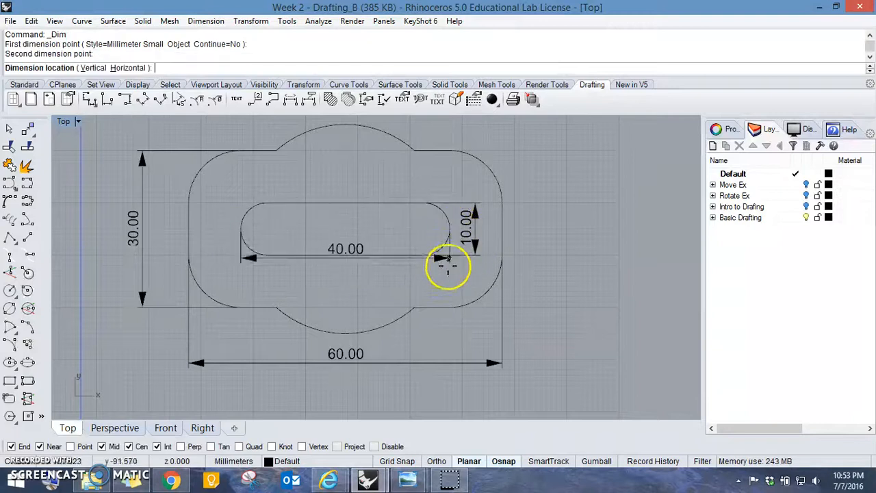
left_click(446, 281)
scroll(390, 202, "down", 5)
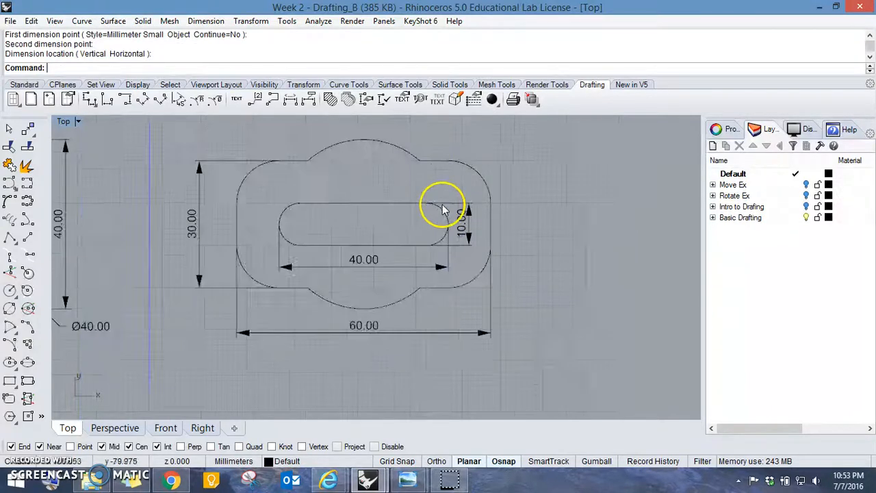
- Add a radius dimension to the slotted plate's upper-right corner arc, with its text outside the outline
right_click_drag(421, 205, 465, 255)
scroll(401, 278, "up", 5)
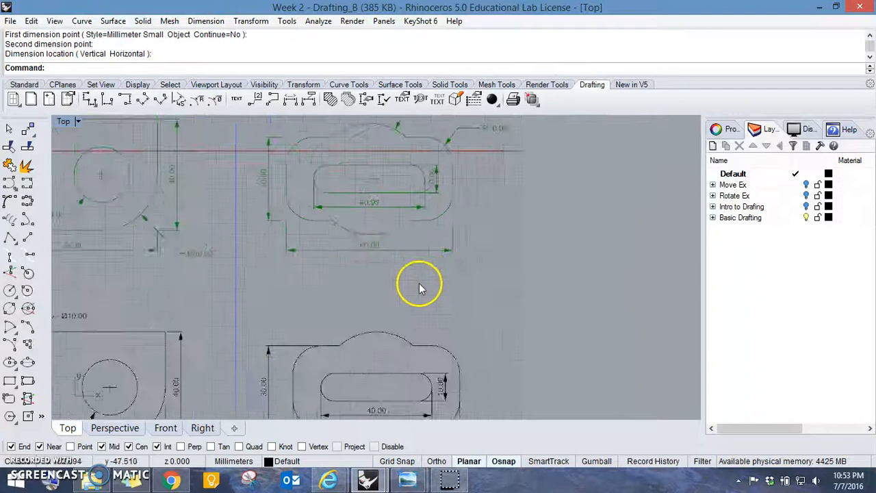
right_click_drag(456, 239, 459, 185)
left_click(199, 99)
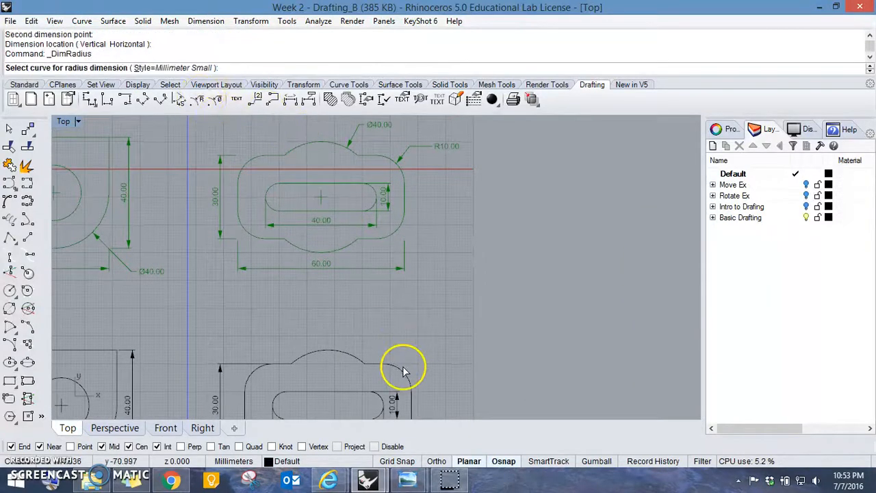
left_click(403, 368)
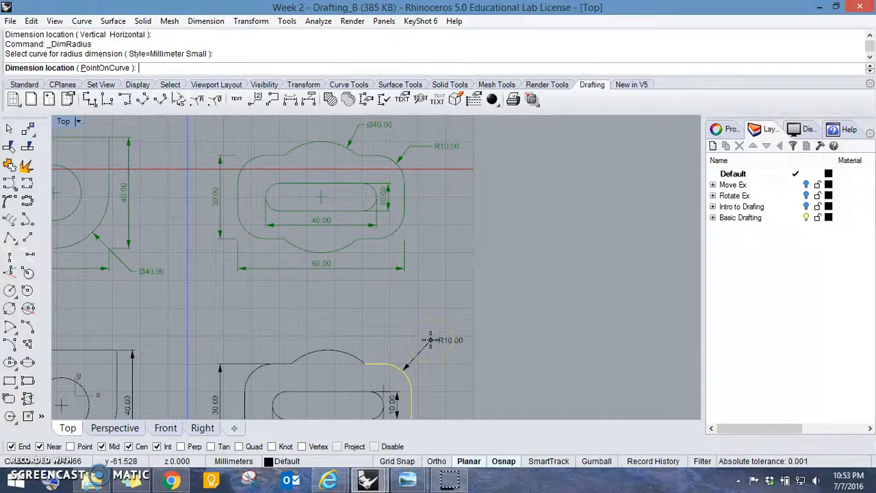
left_click(429, 340)
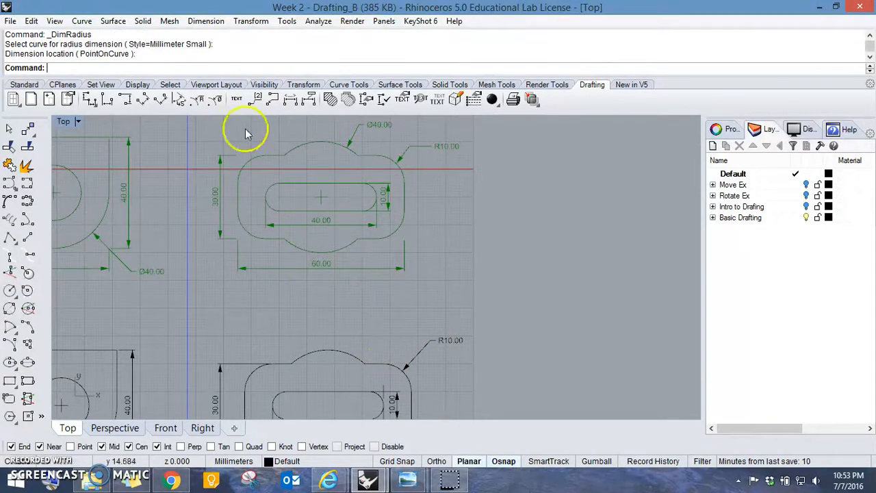
- Add a diameter dimension to the slotted plate's upper bulging arc, with its text above and to the right
left_click(213, 101)
left_click(347, 354)
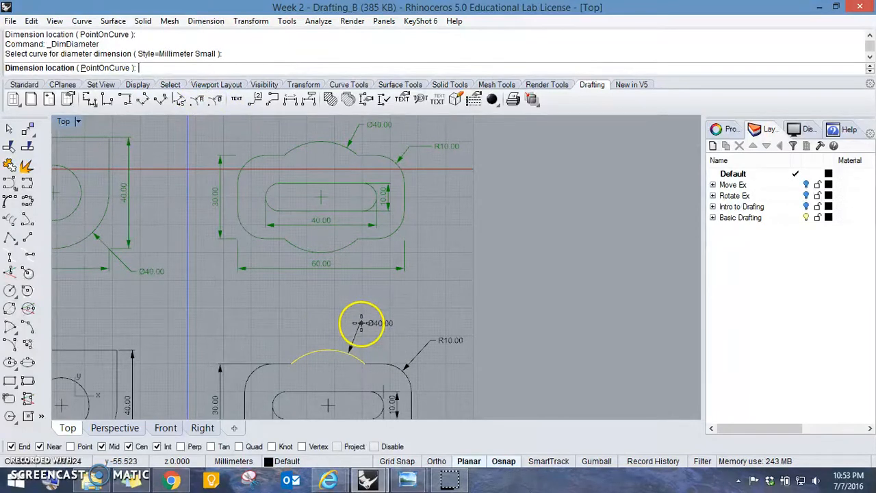
left_click(362, 323)
right_click_drag(361, 357, 352, 296)
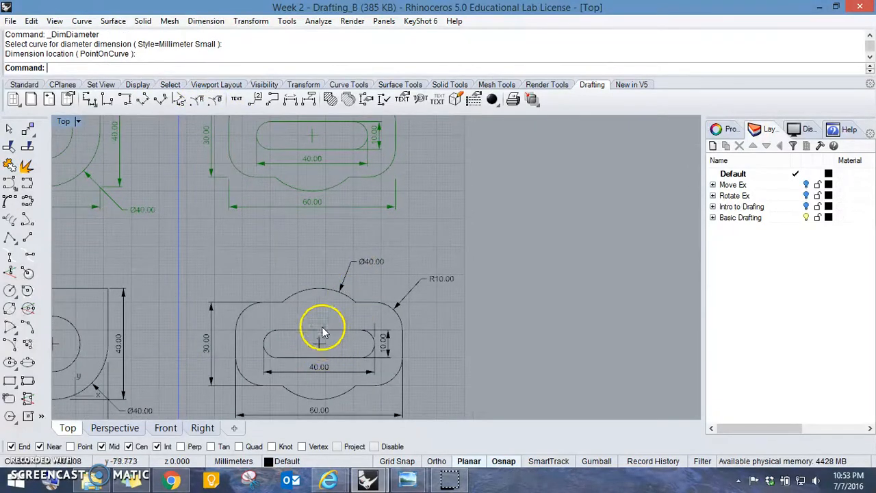
- Delete the radius dimension on the slotted plate's upper-right corner, including its center mark
scroll(397, 307, "up", 2)
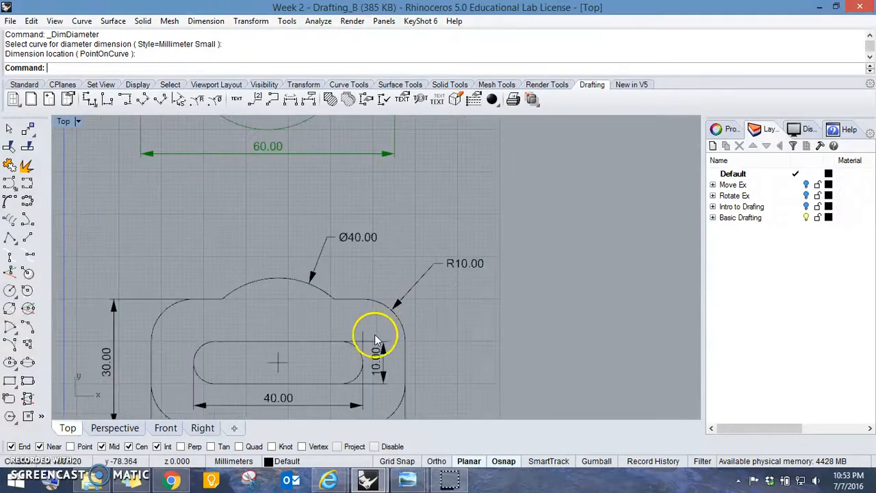
left_click(409, 297)
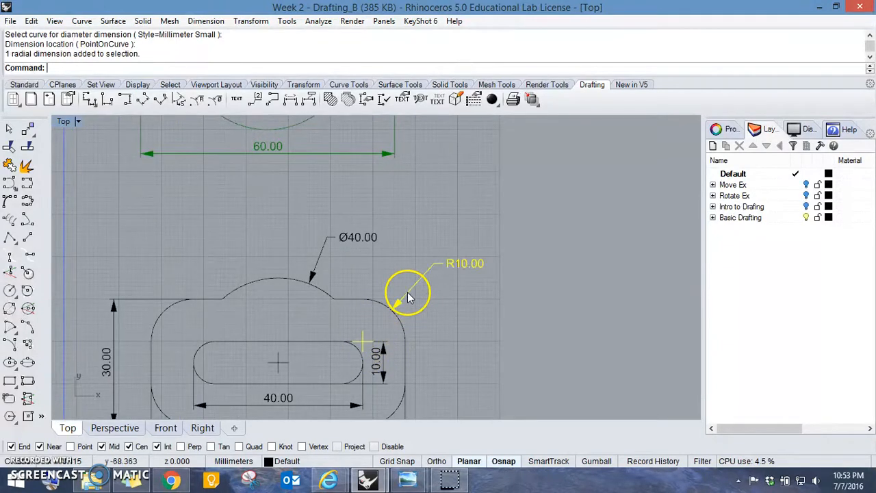
key("Delete")
- Draw a leader with its tip at the midpoint of the slotted plate's upper-right corner arc, ending in a horizontal segment to the right
scroll(440, 260, "down", 2)
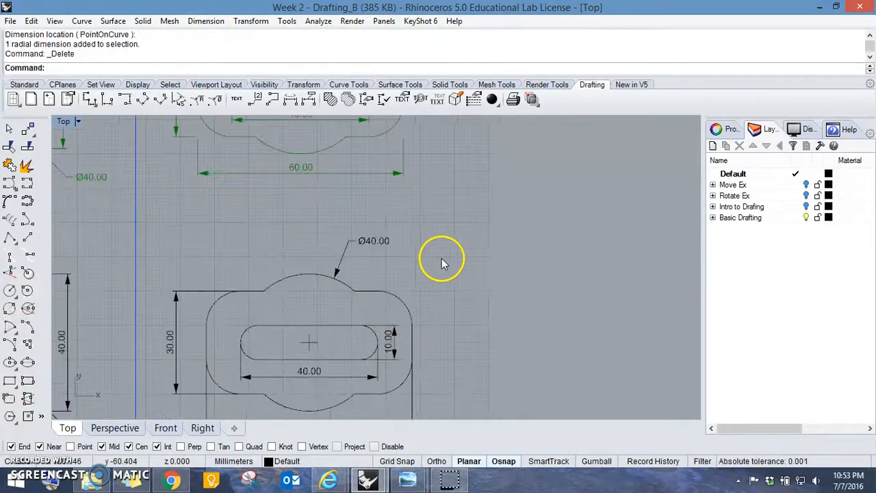
left_click(272, 100)
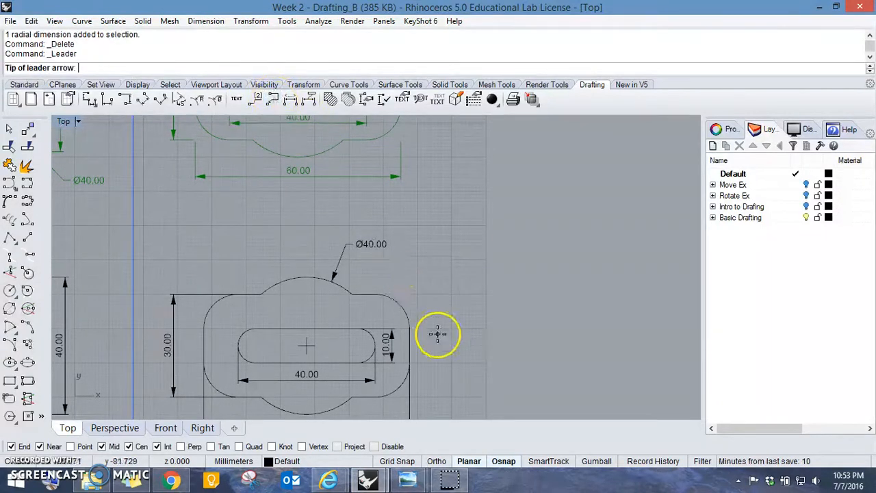
left_click(399, 304)
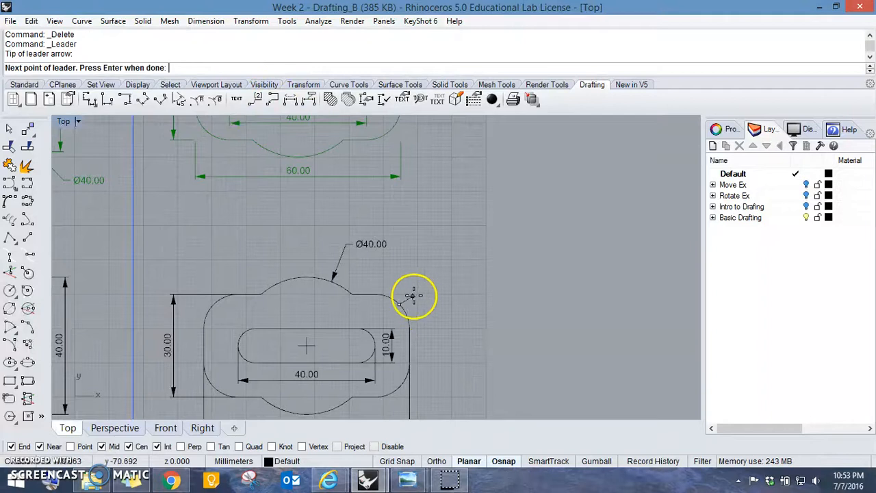
right_click_drag(413, 294, 372, 351)
scroll(367, 360, "up", 3)
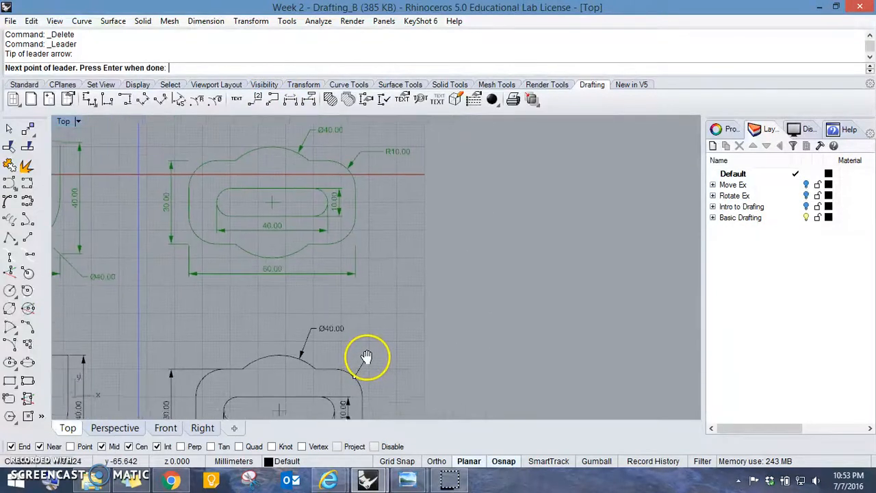
left_click(364, 360)
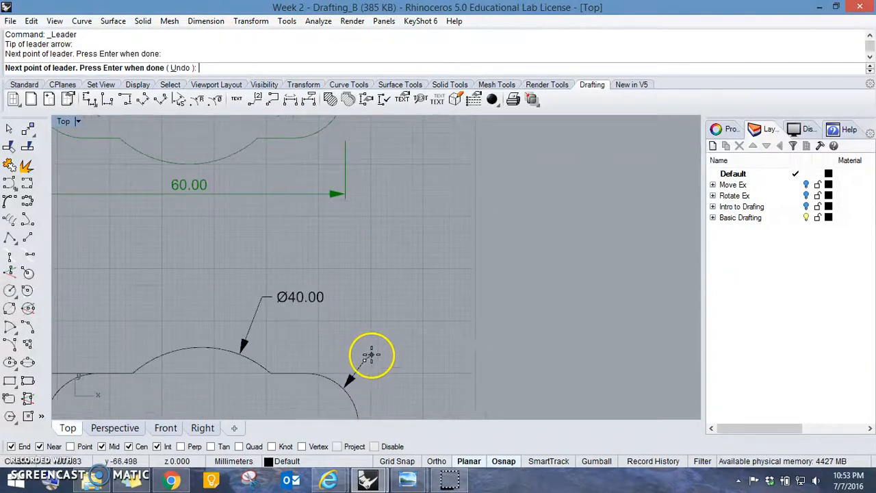
key("F8")
left_click(413, 360, "shift")
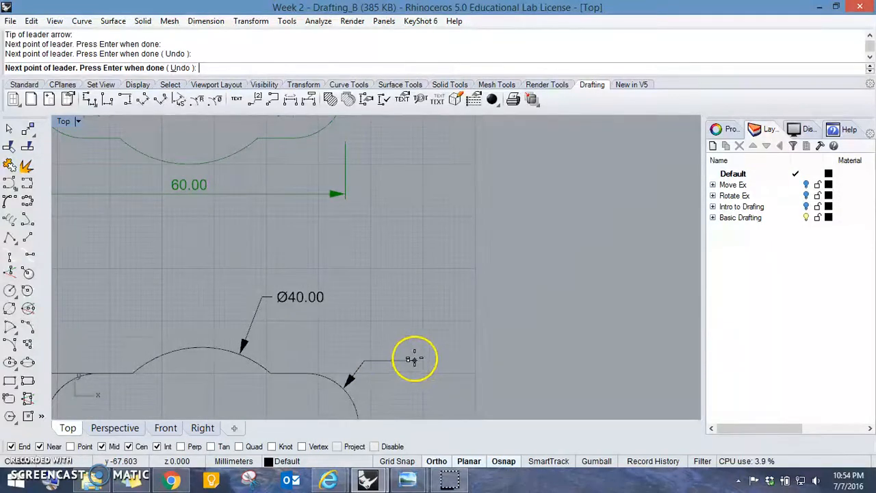
key("Return")
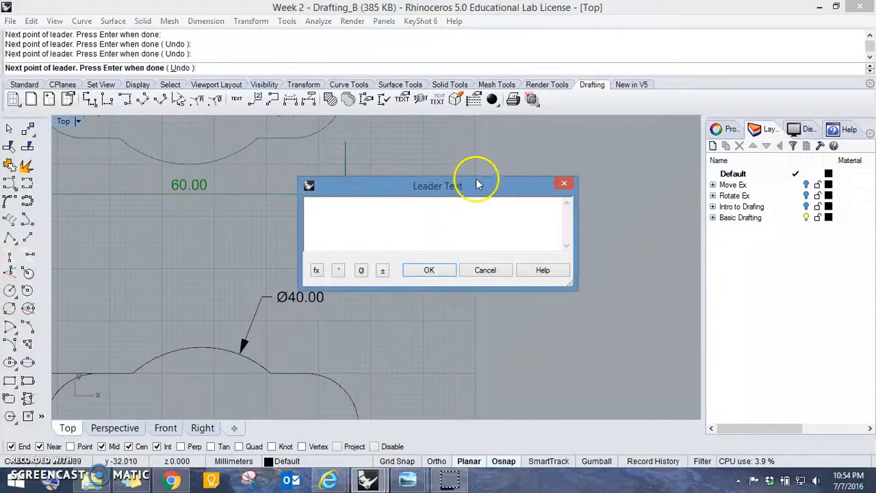
- Enter R10.00 as the text of the leader on the slotted plate's upper-right corner
left_click_drag(456, 186, 593, 171)
right_click_drag(395, 172, 357, 296)
right_click_drag(350, 134, 329, 238)
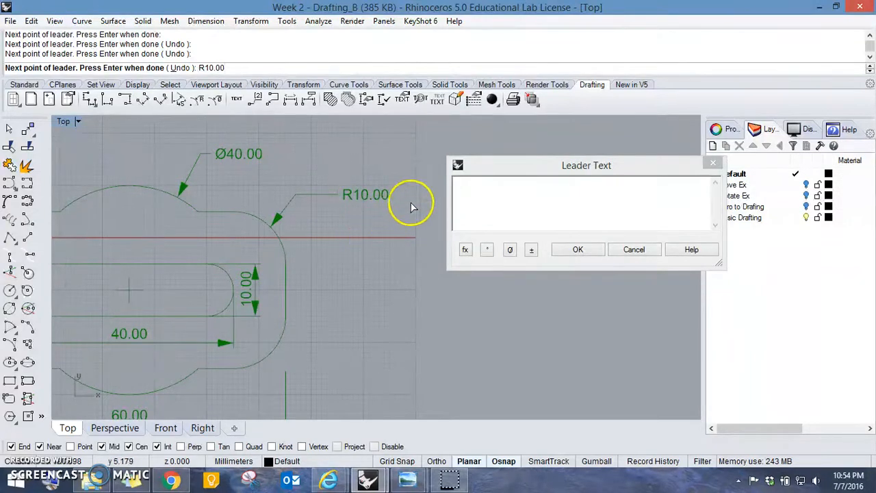
left_click(476, 185)
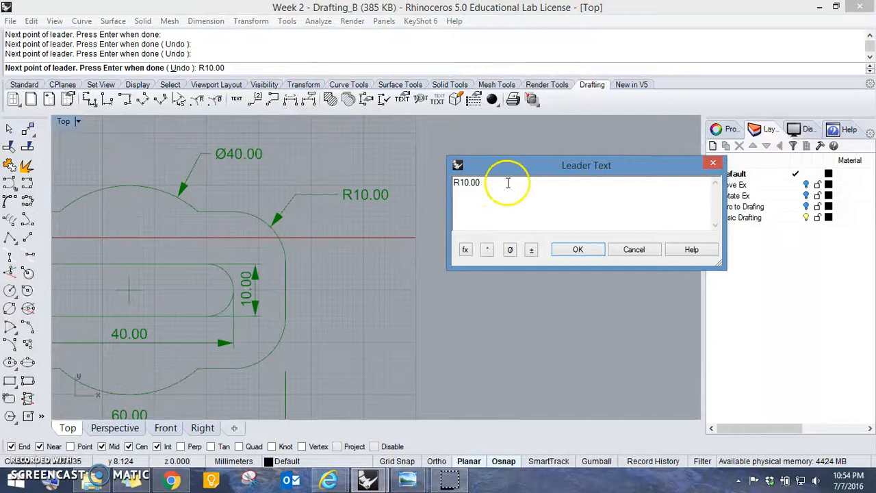
left_click(578, 249)
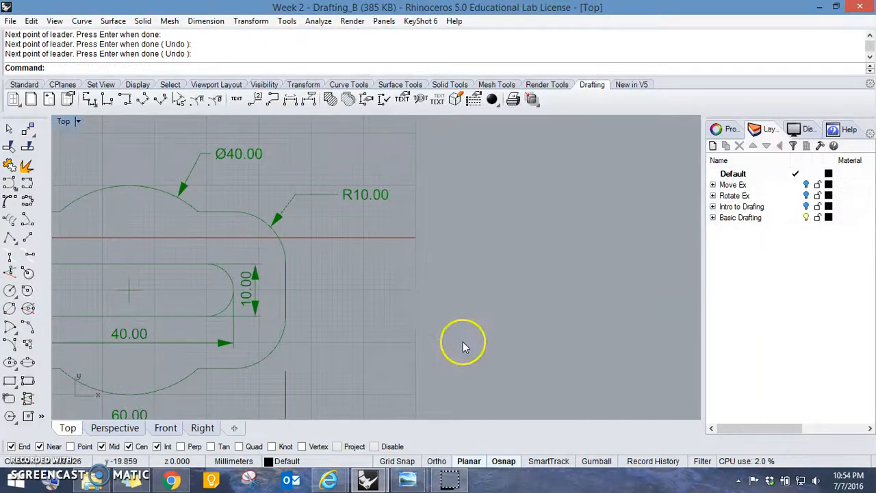
- Turn on the control points of the slot's height and length dimensions
scroll(484, 190, "down", 3)
scroll(466, 322, "up", 4)
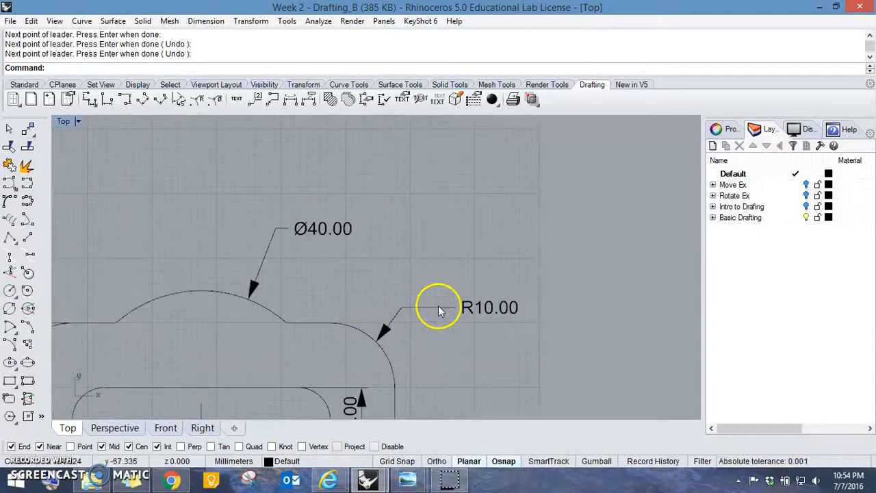
scroll(438, 305, "down", 3)
scroll(409, 327, "up", 2)
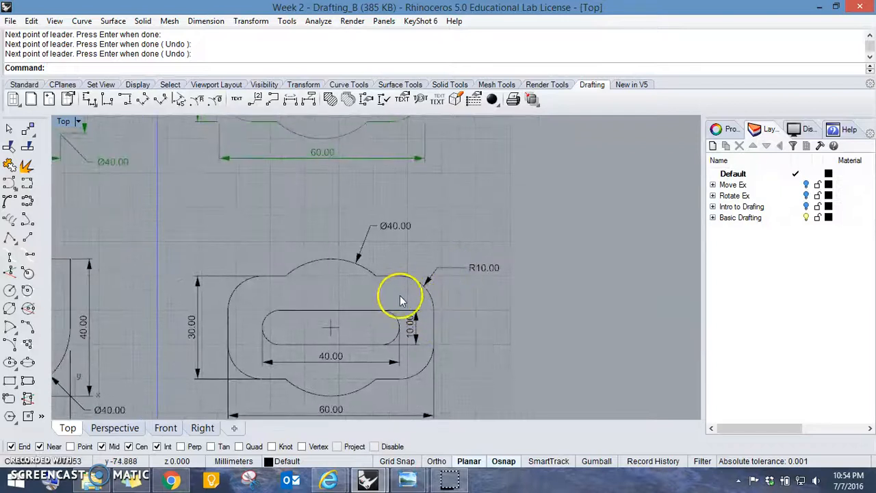
scroll(435, 336, "up", 6)
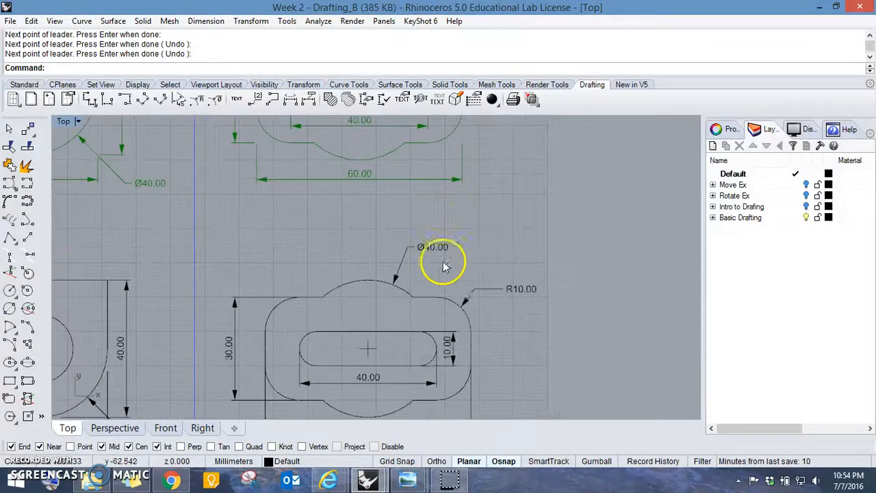
left_click(458, 297)
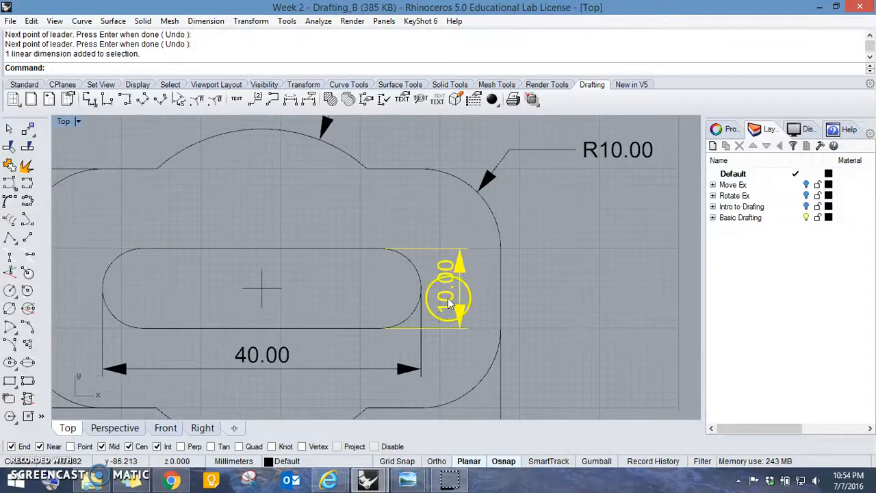
left_click(422, 369, "shift")
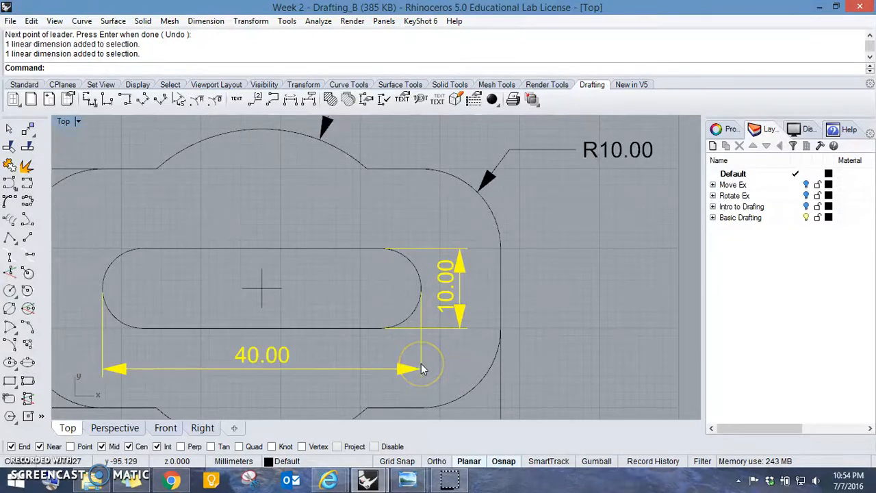
key("F10")
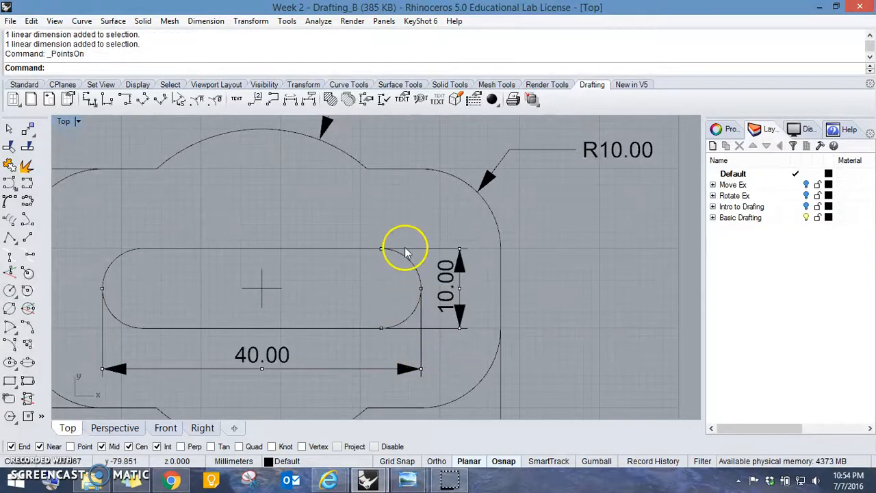
- Move the slot height dimension's two extension-line origin points about 2.5 mm to the right, off the slot's outline
scroll(405, 252, "up", 1)
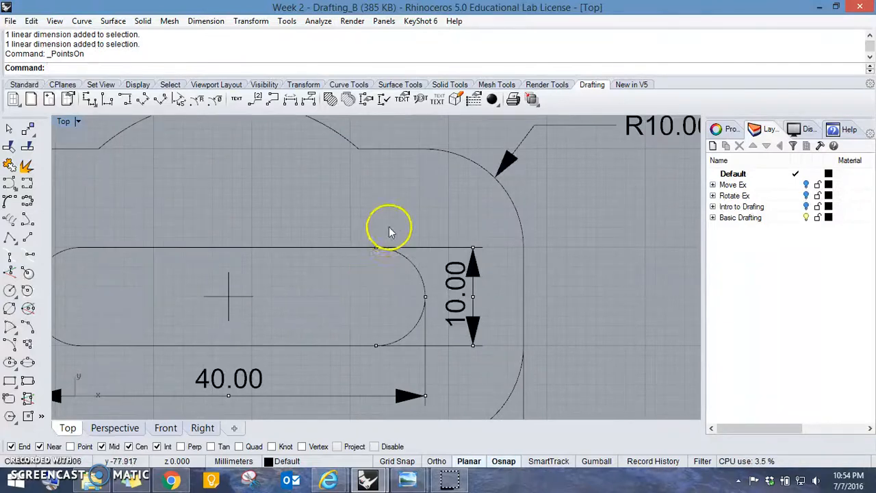
left_click(377, 249)
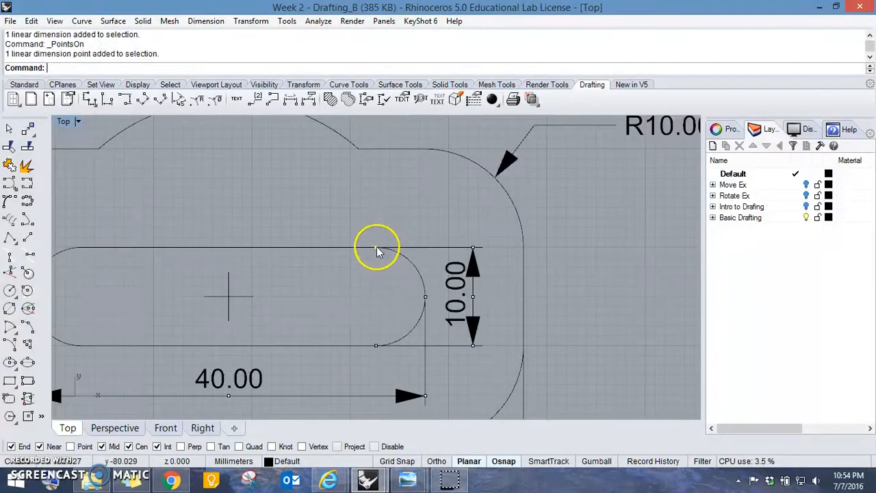
left_click(378, 346, "shift")
type("M")
key("Return")
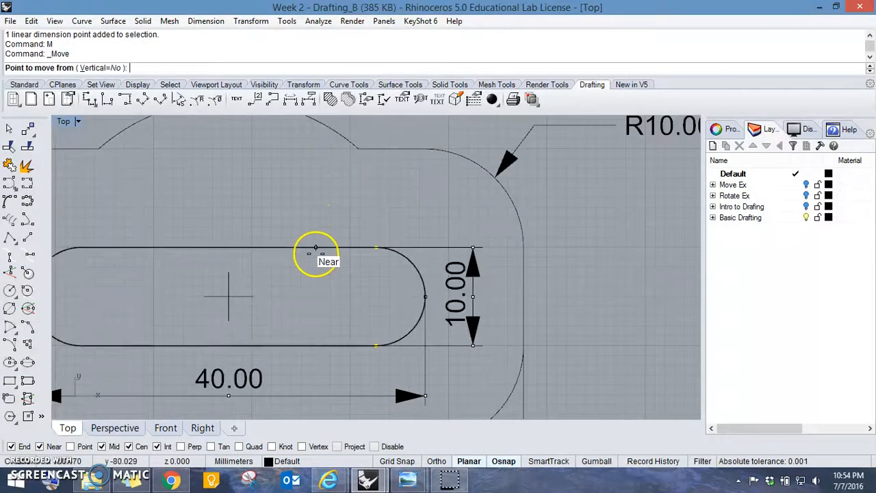
left_click(334, 217)
left_click(358, 219)
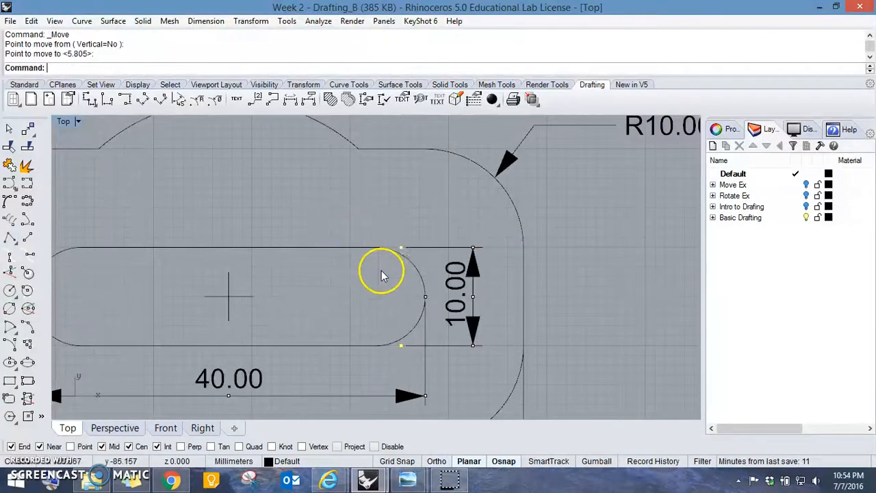
- Move the slot length dimension's two extension-line origin points about 2.2 mm straight down, leaving a gap from the slot's ends
left_click(425, 297)
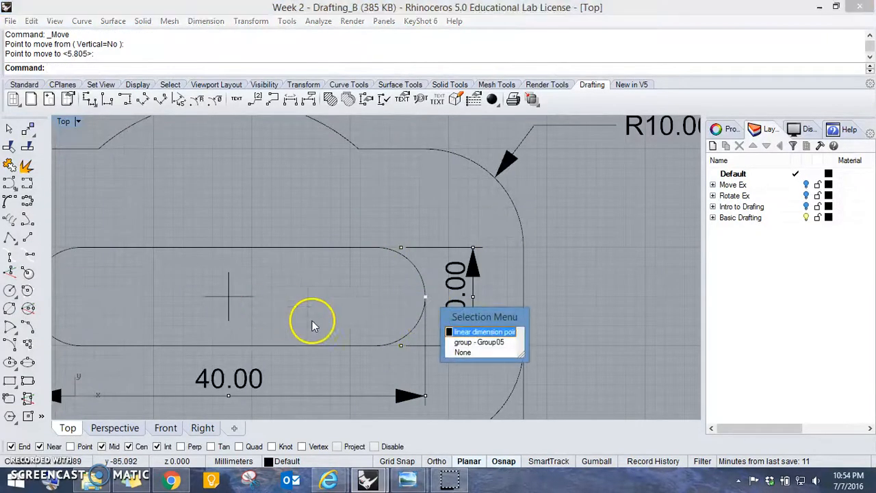
left_click(449, 333)
right_click_drag(259, 313, 414, 317)
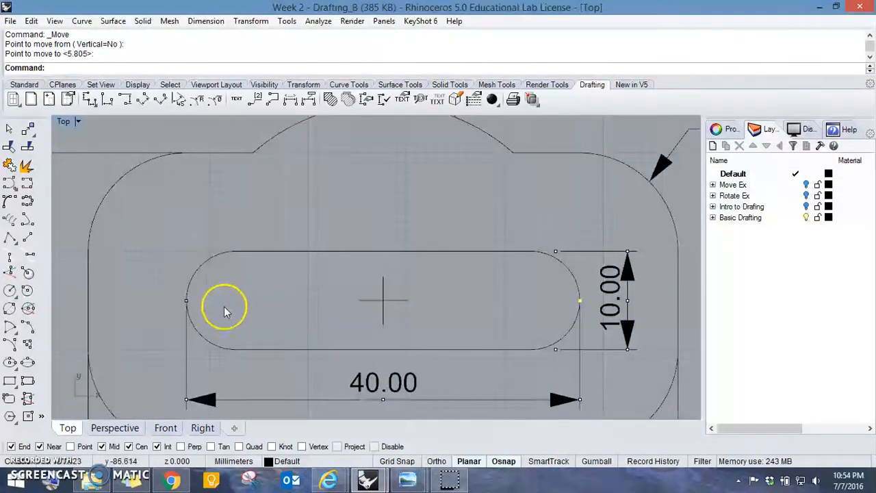
left_click(187, 303)
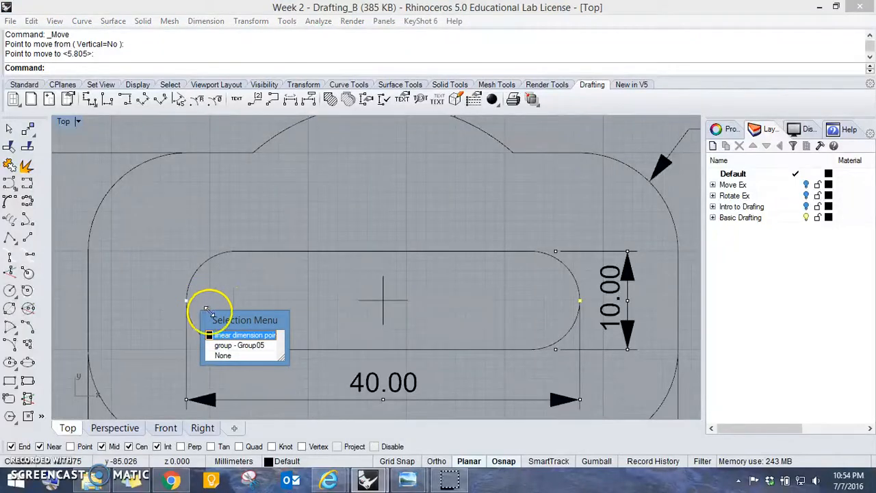
left_click(238, 335)
type("M")
key("Return")
left_click(138, 265)
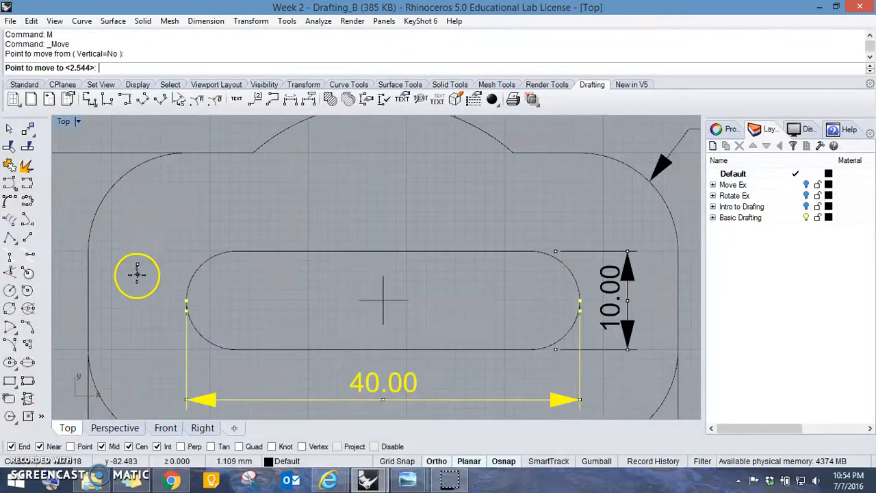
left_click(136, 287)
scroll(358, 260, "down", 4)
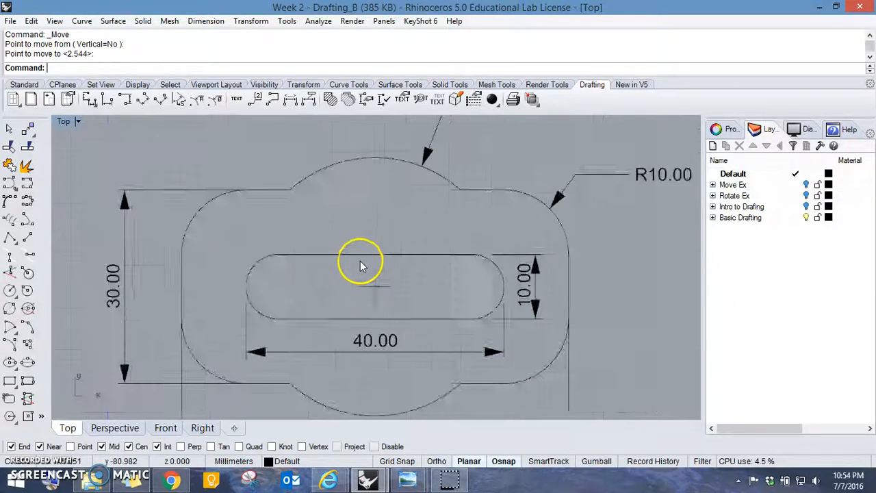
- Turn on the control points of the slotted plate's overall height and width dimensions
scroll(449, 291, "up", 1)
scroll(390, 248, "down", 3)
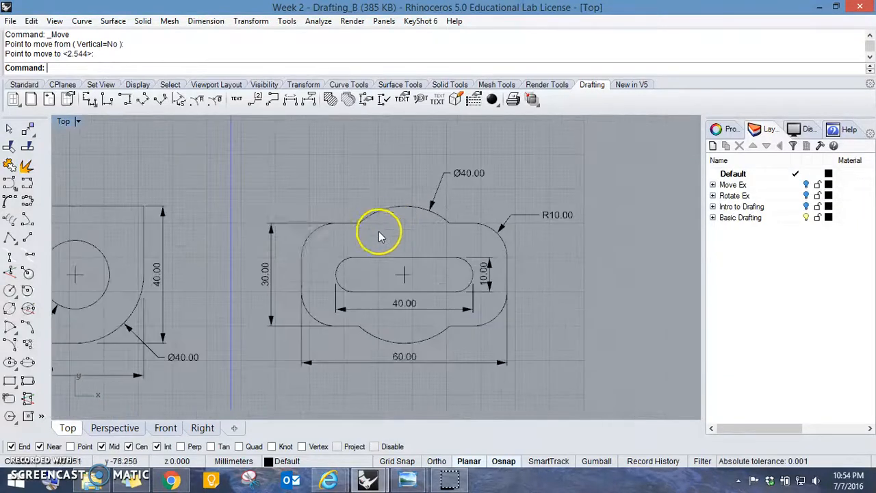
scroll(308, 252, "up", 3)
left_click(260, 281)
right_click_drag(306, 326, 281, 249)
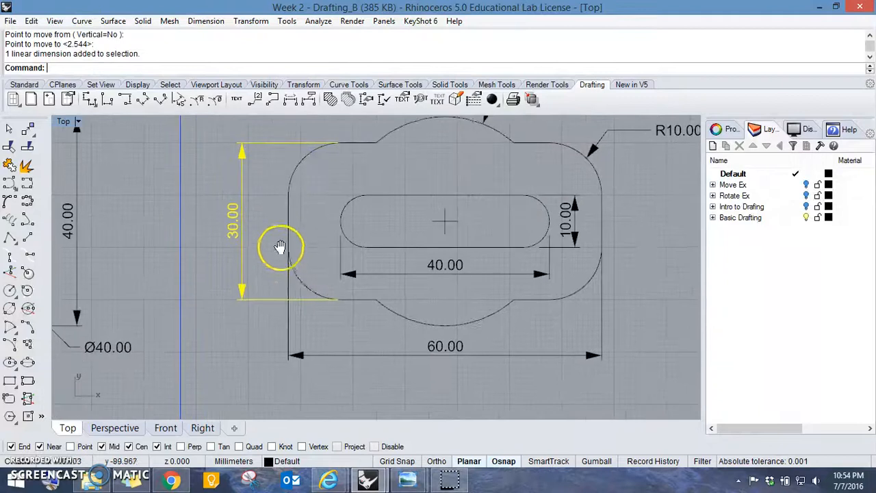
left_click(289, 316, "shift")
key("F10")
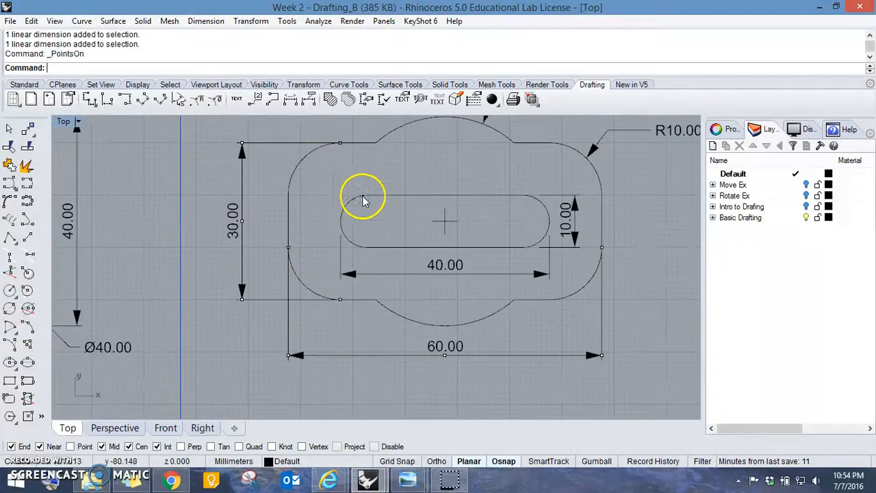
- Move the plate height dimension's two extension-line origin points about 4.5 mm to the left, away from the plate's corners
left_click(341, 144)
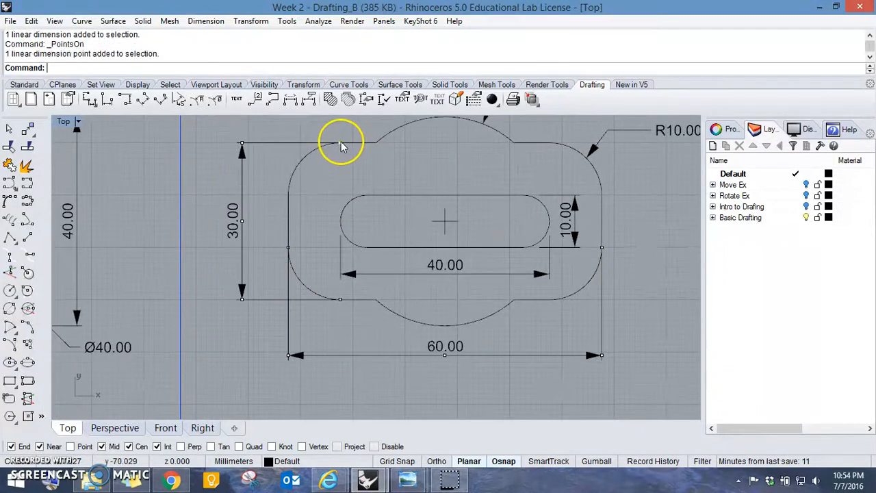
left_click(339, 300)
type("M")
key("Return")
right_click_drag(401, 148, 406, 239)
left_click(391, 178)
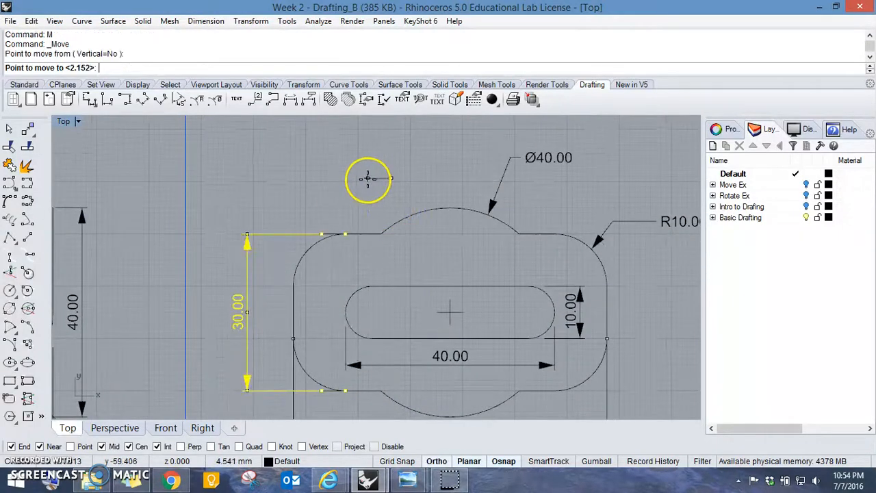
left_click(368, 178)
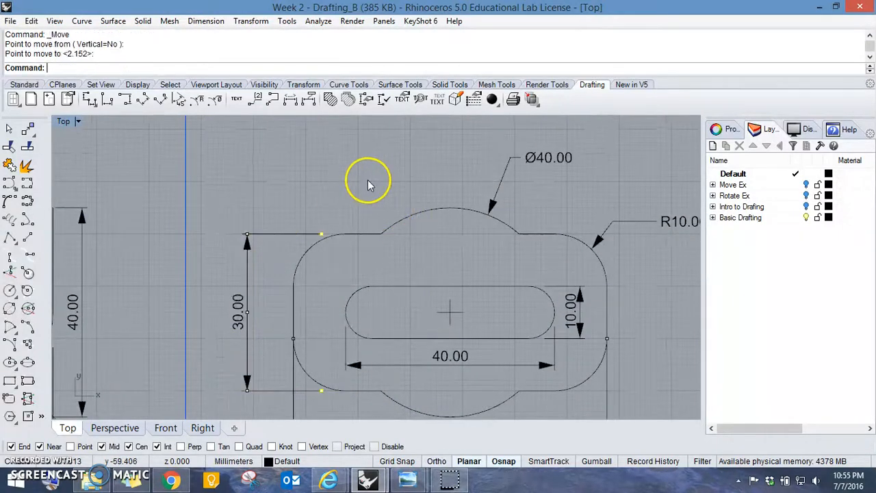
- Move the plate width dimension's two extension-line origin points straight down, clear of the outline, and hide the control points
left_click(294, 339)
left_click(363, 372)
right_click_drag(440, 353, 392, 257)
left_click(559, 248, "shift")
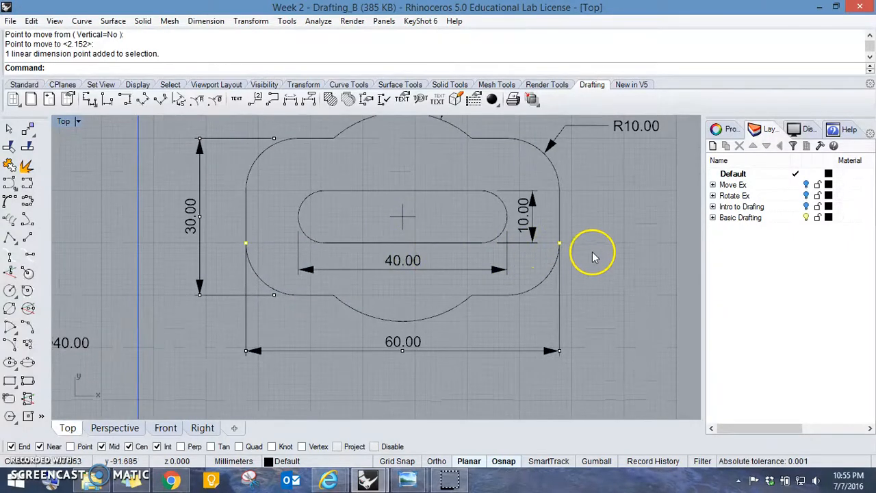
key("Return")
left_click(592, 228)
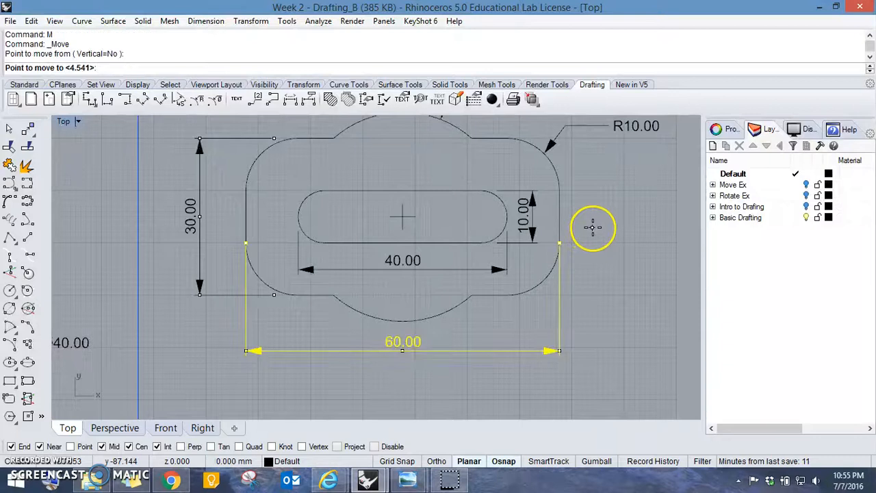
left_click(595, 254, "shift")
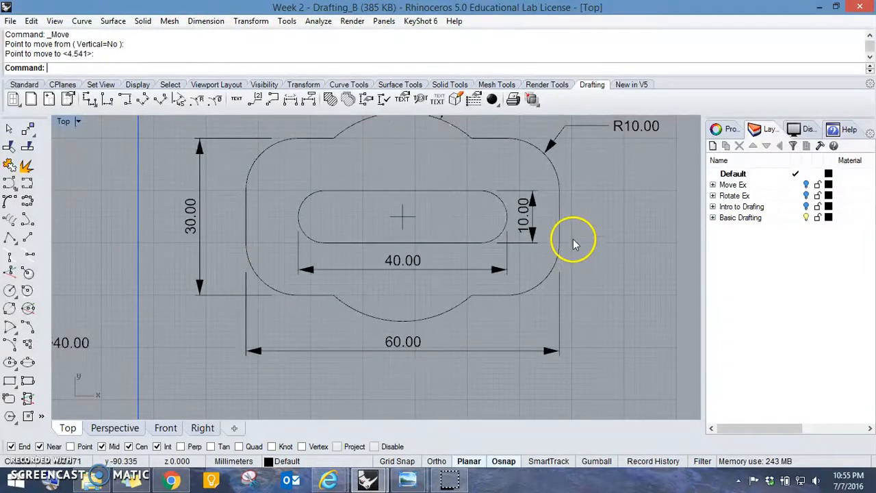
- Add a horizontal dimension across the base of the black half-ellipse, placed below its base line
scroll(308, 185, "down", 15)
right_click_drag(308, 182, 438, 276)
scroll(281, 192, "up", 8)
right_click_drag(281, 189, 289, 290)
scroll(289, 291, "up", 3)
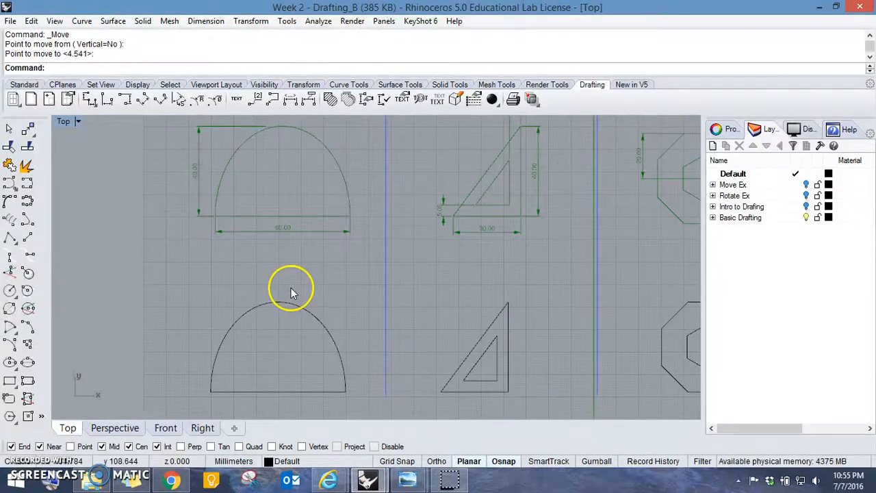
left_click(89, 101)
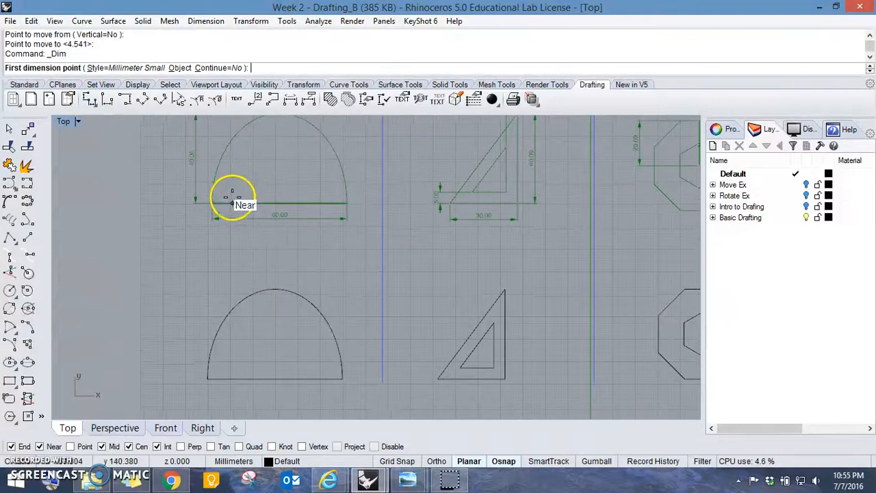
right_click_drag(300, 267, 289, 219)
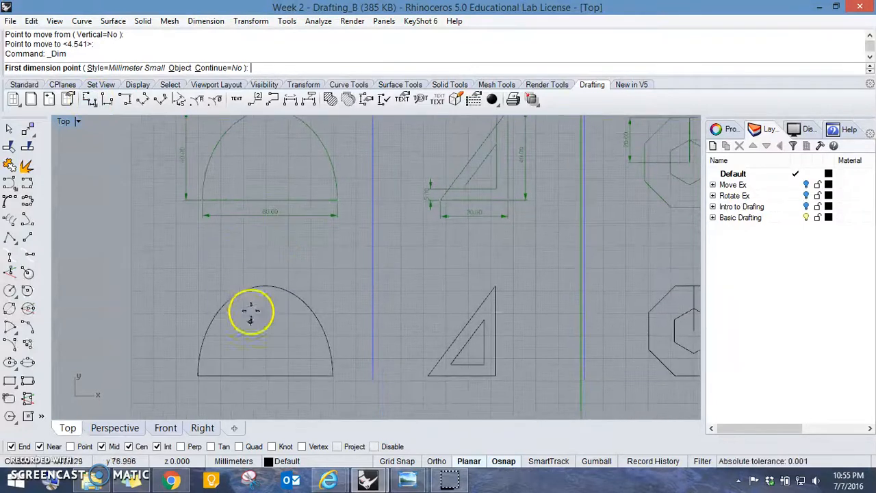
left_click(197, 376)
left_click(332, 376)
scroll(335, 357, "up", 4)
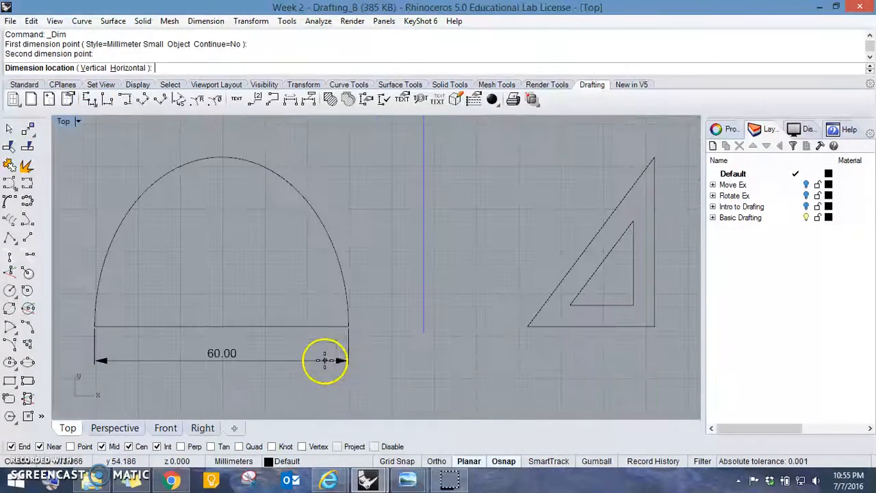
left_click(336, 353)
- Add a vertical dimension from the half-ellipse's lower-left corner to its apex, placed to the left of the shape
key("Return")
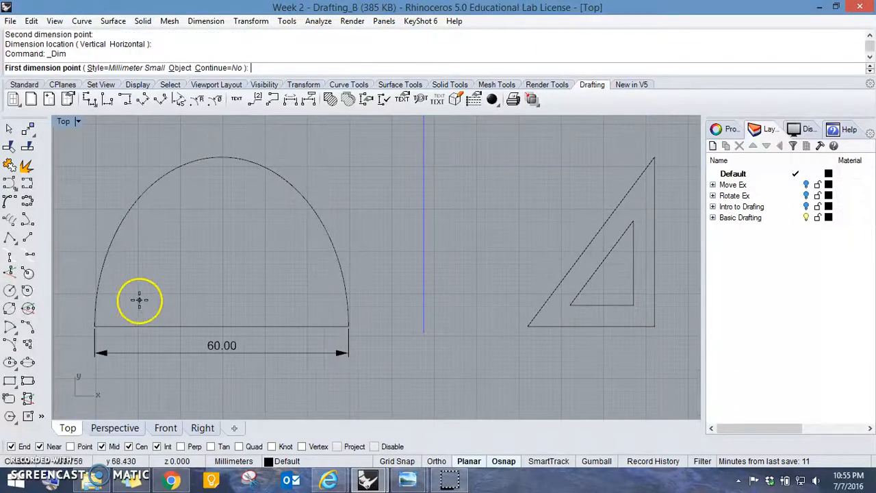
left_click(94, 326)
left_click(222, 158)
right_click_drag(83, 171, 215, 182)
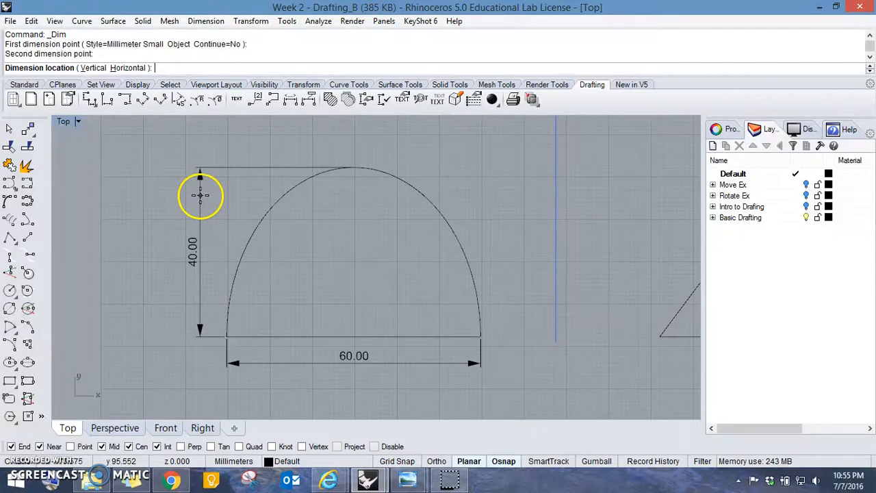
left_click(200, 195)
- Place the half-ellipse height dimension and move its apex extension-line origin point about 4.9 mm to the left, clear of the curve
scroll(231, 186, "down", 3)
scroll(242, 279, "up", 3)
right_click_drag(242, 280, 231, 265)
scroll(240, 307, "up", 2)
scroll(283, 239, "up", 3)
scroll(374, 269, "up", 2)
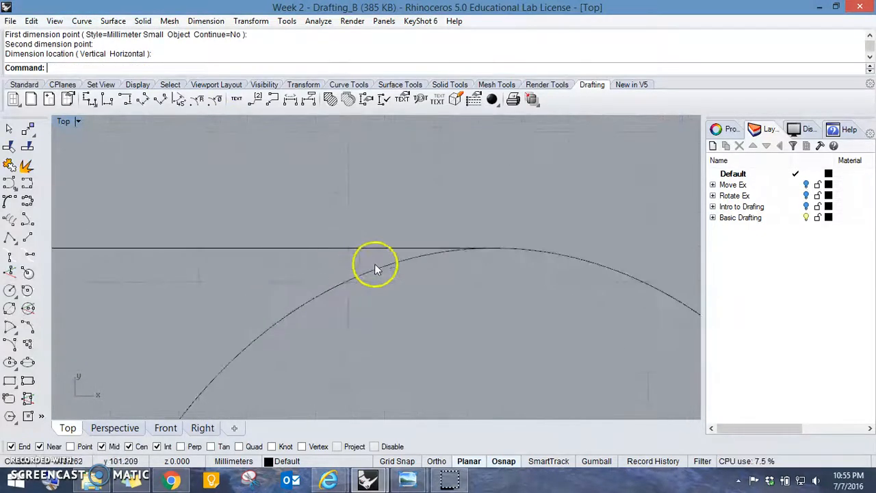
scroll(375, 268, "down", 2)
left_click(323, 212)
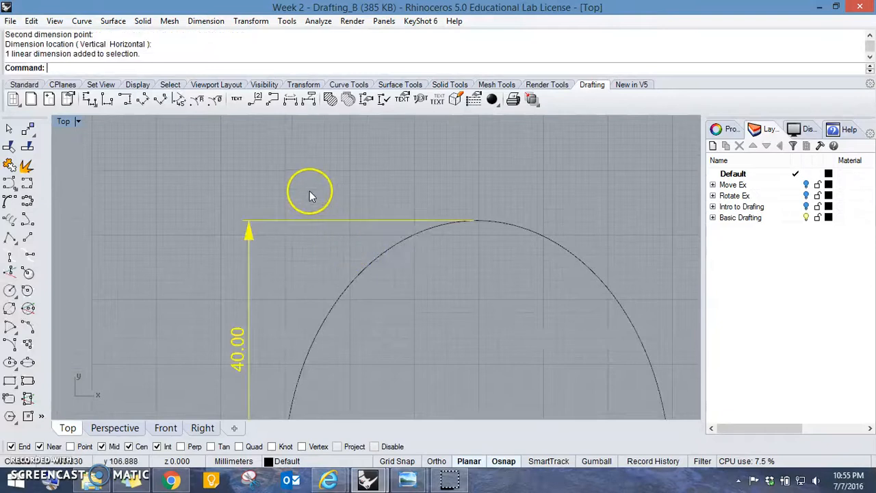
key("F10")
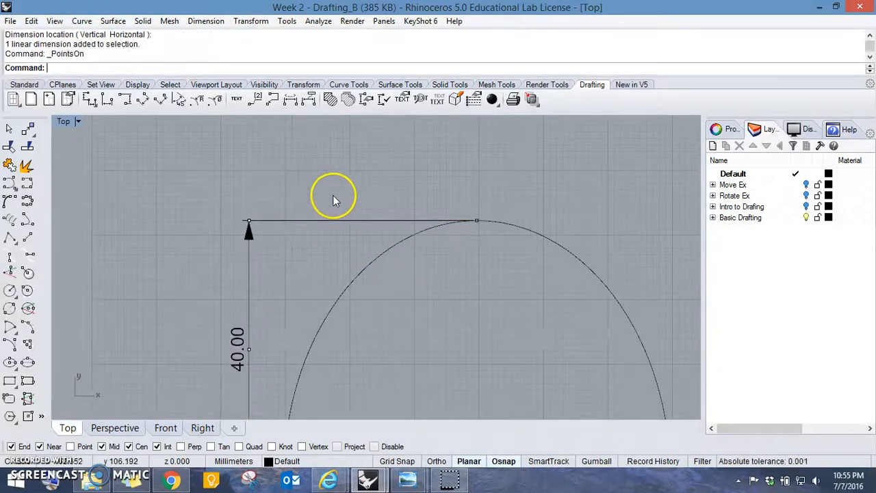
left_click(477, 220)
type("M")
key("Return")
left_click(505, 190)
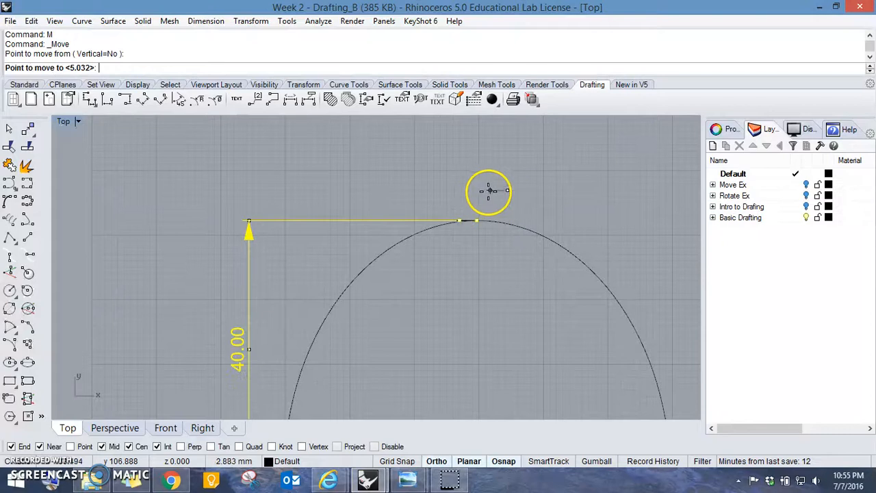
left_click(476, 193, "shift")
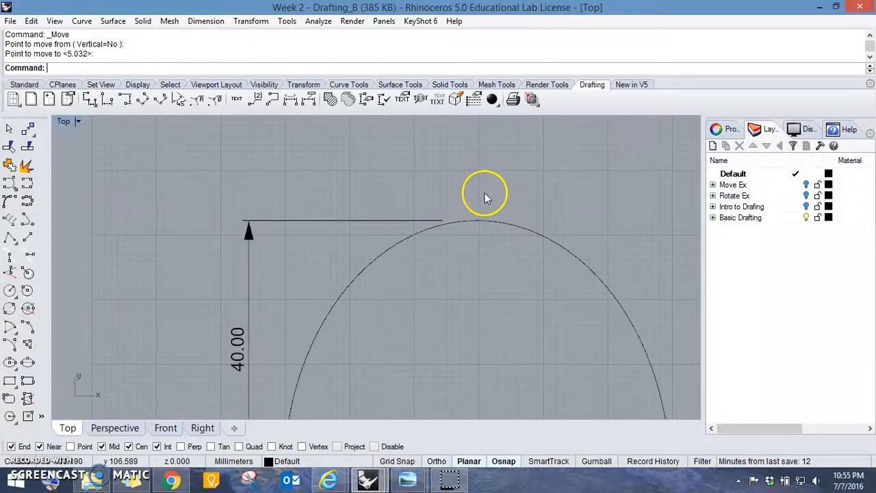
- Add a vertical dimension along the black outer triangle's upright side, placed to the right of the shape
scroll(500, 203, "down", 10)
right_click_drag(529, 214, 250, 214)
right_click_drag(399, 204, 399, 272)
mouse_move(457, 276)
right_mouse_down()
mouse_move(441, 314)
mouse_move(414, 317)
mouse_move(403, 286)
right_mouse_up()
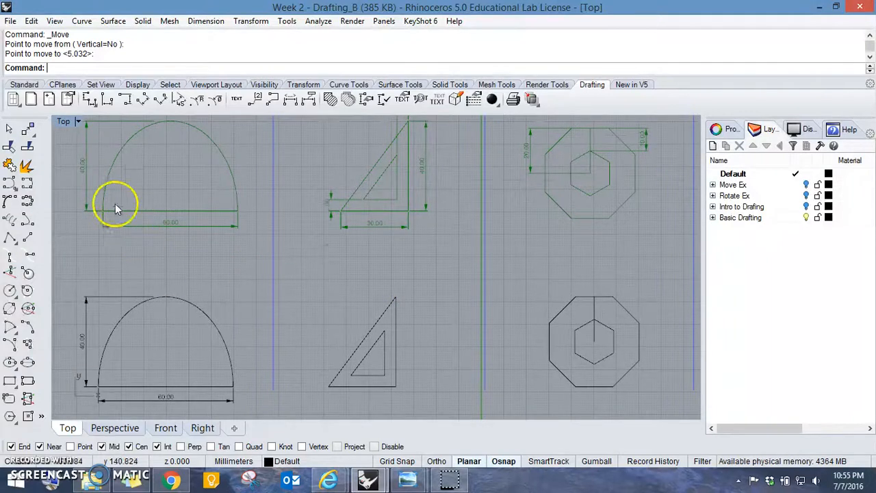
left_click(89, 100)
left_click(413, 291)
scroll(411, 332, "up", 5)
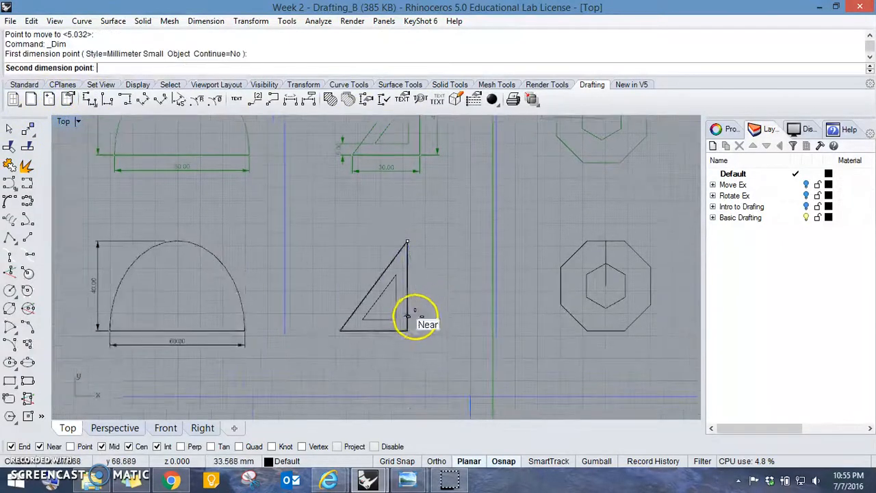
left_click(398, 351)
left_click(426, 345)
- Add a horizontal dimension across the black outer triangle's base, placed below it
right_click(397, 352)
left_click(397, 350)
left_click(241, 352)
right_click_drag(248, 349, 264, 294)
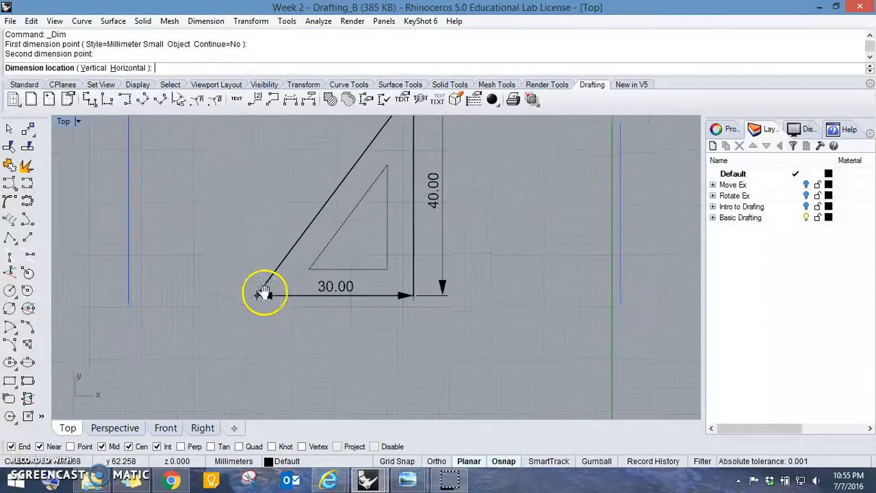
left_click(265, 324)
- Add a vertical dimension between the lower-left corners of the outer and inner triangles, placed to the left of the shape
scroll(372, 199, "down", 4)
scroll(428, 247, "up", 5)
mouse_move(354, 262)
right_mouse_down()
mouse_move(383, 193)
mouse_move(364, 164)
mouse_move(397, 159)
right_mouse_up()
right_click_drag(368, 293, 392, 235)
right_click(383, 252)
left_click(357, 277)
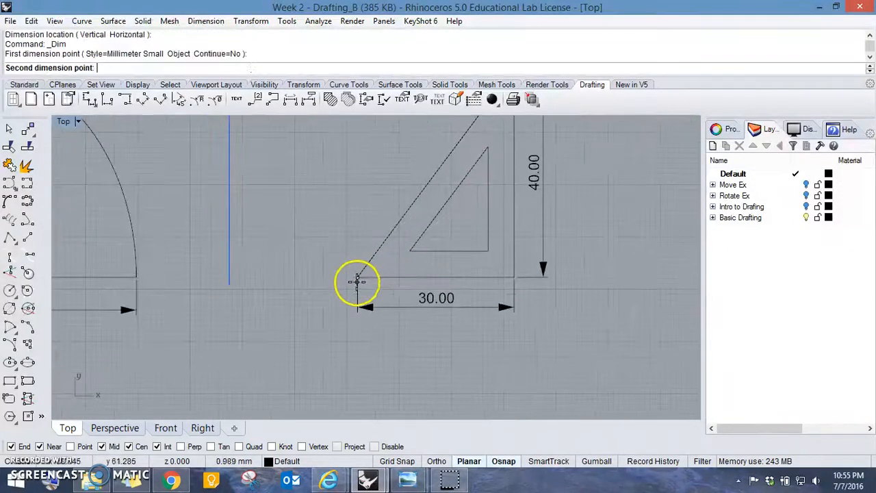
left_click(410, 252)
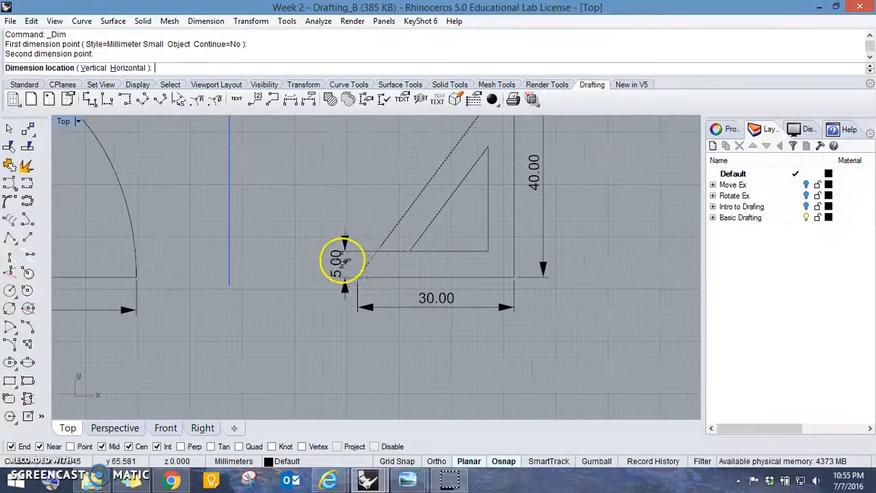
left_click(334, 255)
- Add a horizontal dimension between the top corners of the outer and inner triangles, placed above the shape
scroll(407, 239, "down", 2)
right_click(404, 246)
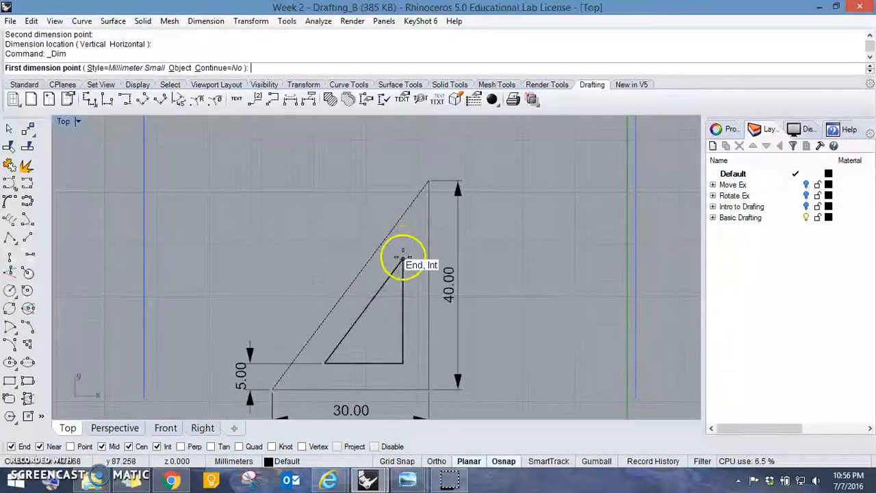
scroll(387, 167, "down", 5)
scroll(399, 276, "up", 4)
scroll(391, 160, "down", 2)
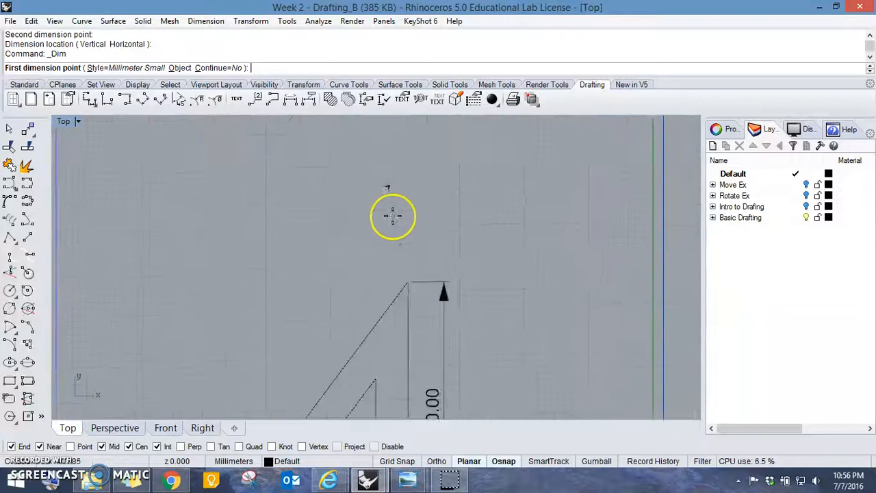
left_click(403, 267)
left_click(382, 332)
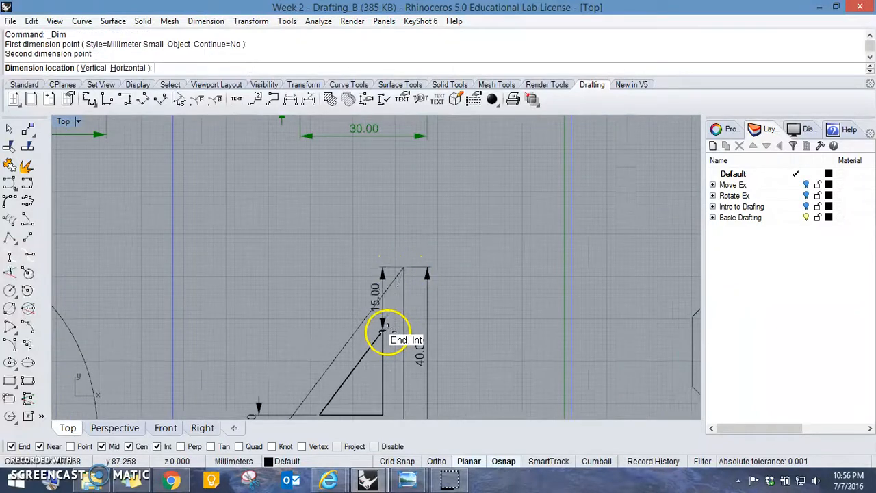
left_click(380, 258)
- Add a vertical dimension from the midpoint of the black octagon's top edge to its centre, placed to the left of the shape
scroll(380, 259, "down", 2)
scroll(351, 276, "up", 4)
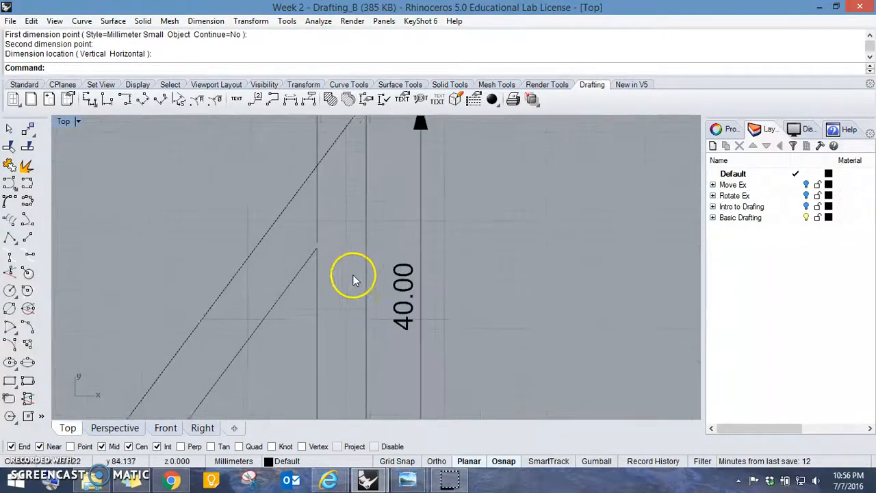
scroll(424, 260, "down", 3)
scroll(336, 267, "up", 4)
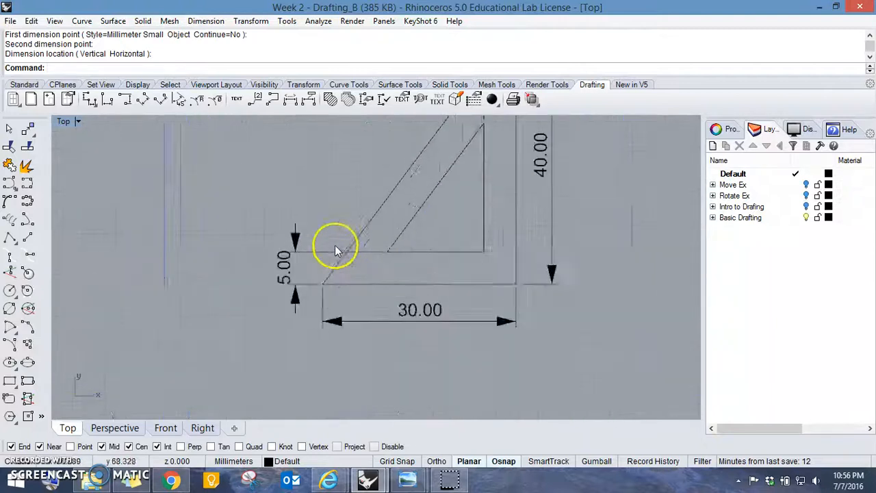
scroll(507, 219, "down", 3)
scroll(541, 204, "down", 7)
right_click_drag(575, 190, 391, 187)
right_click_drag(536, 141, 349, 325)
scroll(302, 294, "up", 6)
scroll(348, 325, "down", 4)
mouse_move(352, 295)
right_mouse_down()
mouse_move(350, 306)
mouse_move(352, 279)
mouse_move(361, 300)
right_mouse_up()
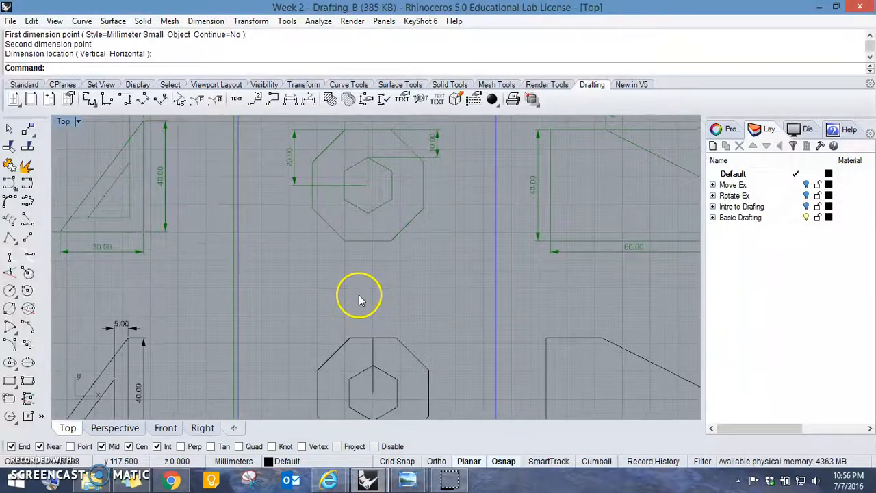
right_click(375, 337)
left_click(373, 337)
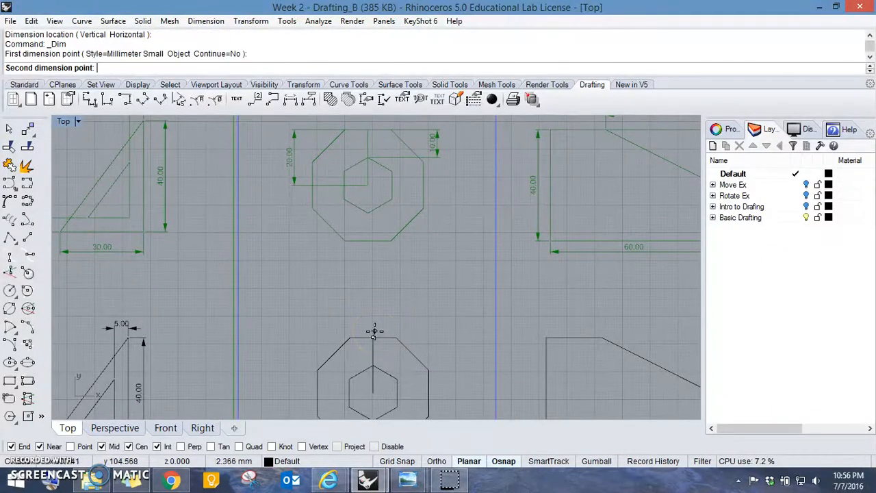
left_click(373, 393)
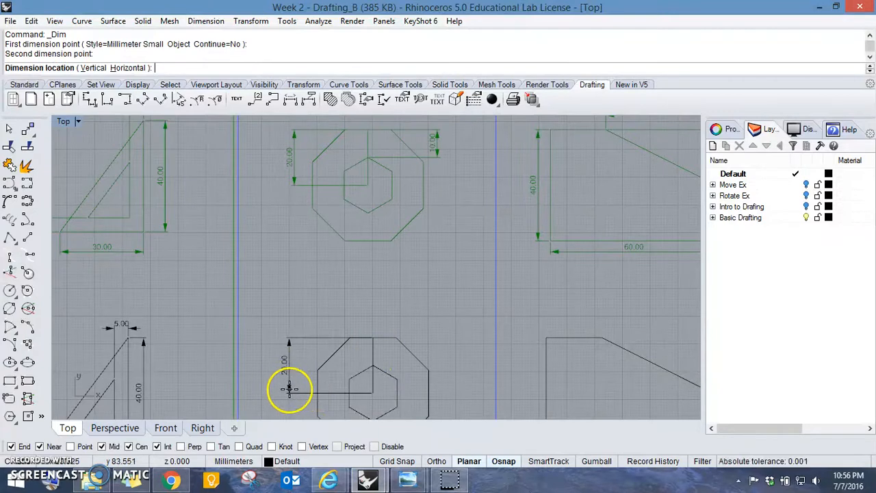
left_click(292, 389)
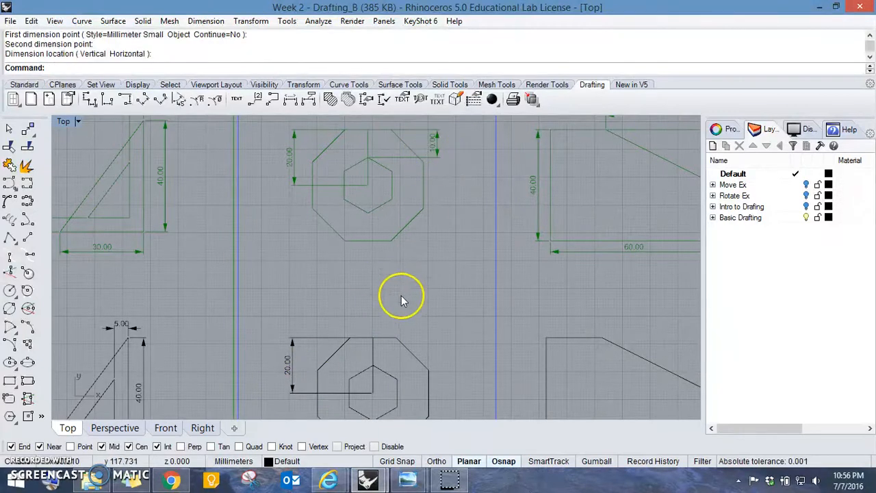
- Add a vertical dimension from the inner hexagon's top corner to the octagon's top edge, placed to the right of the shape
right_click(377, 354)
left_click(373, 366)
left_click(374, 336)
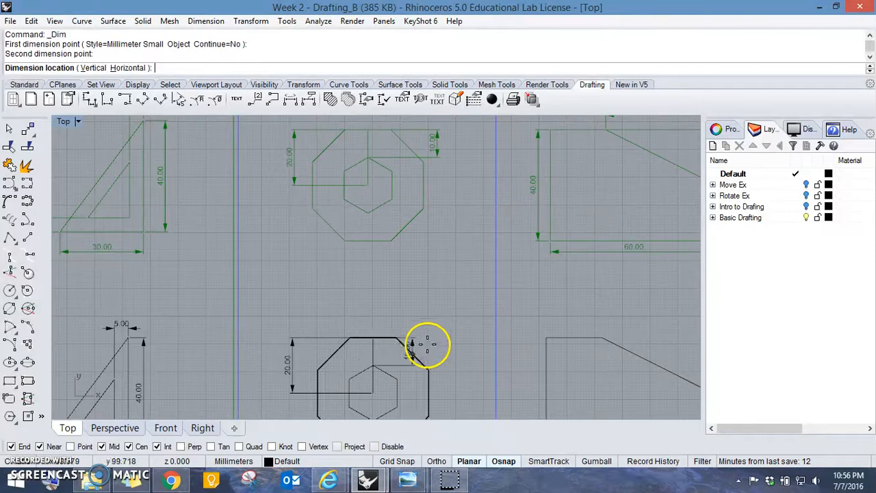
left_click(449, 343)
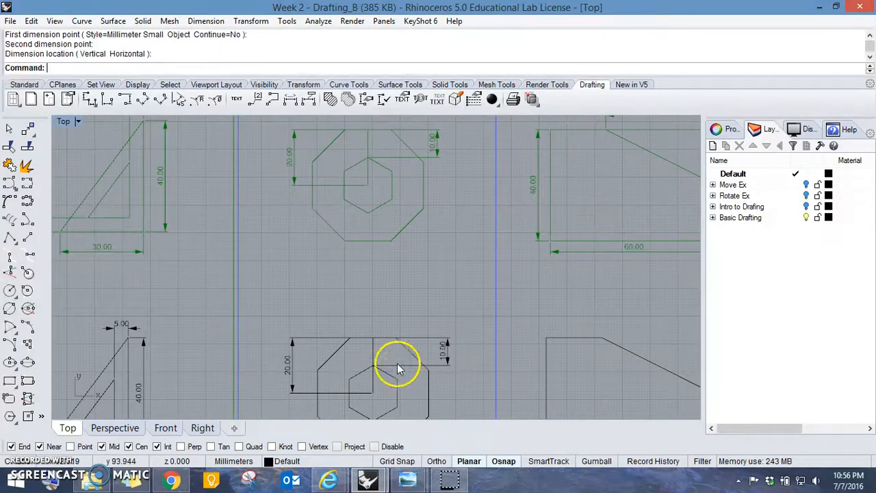
- Turn on the control points of both black octagon dimensions
scroll(370, 365, "up", 10)
scroll(379, 357, "down", 10)
right_click_drag(386, 351, 387, 336)
scroll(388, 336, "up", 8)
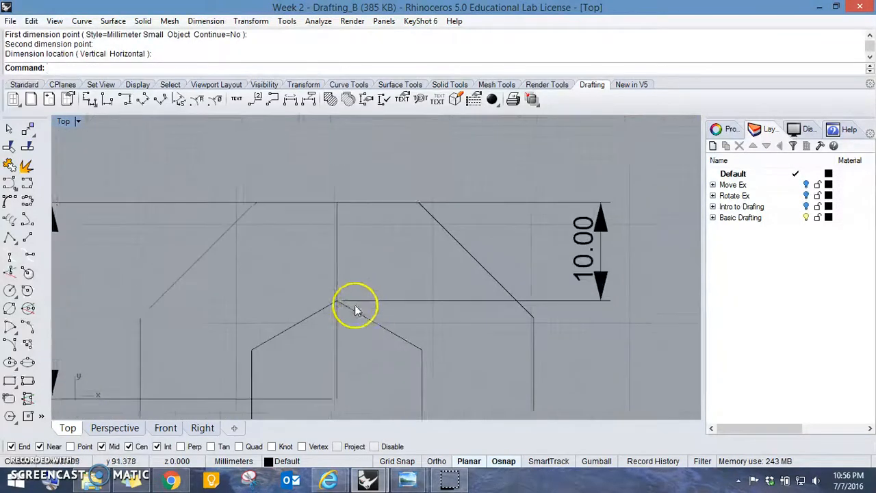
right_click_drag(351, 307, 435, 313)
right_click_drag(391, 235, 348, 225)
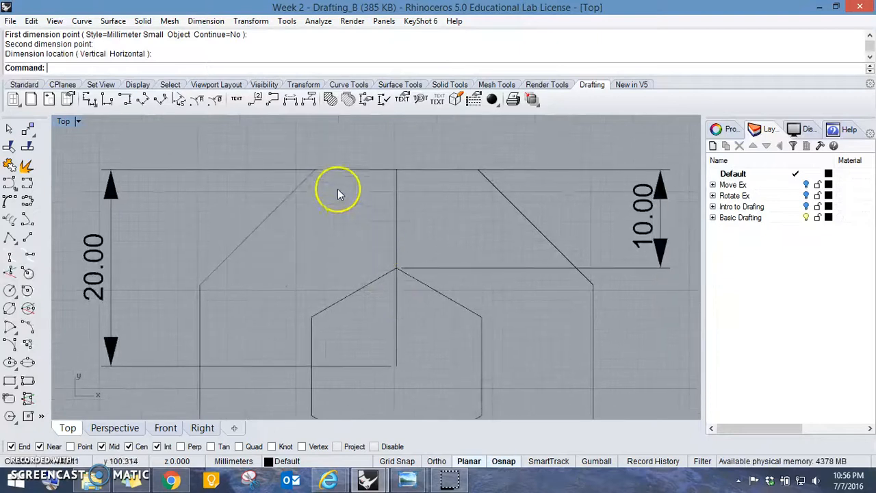
left_click(578, 168)
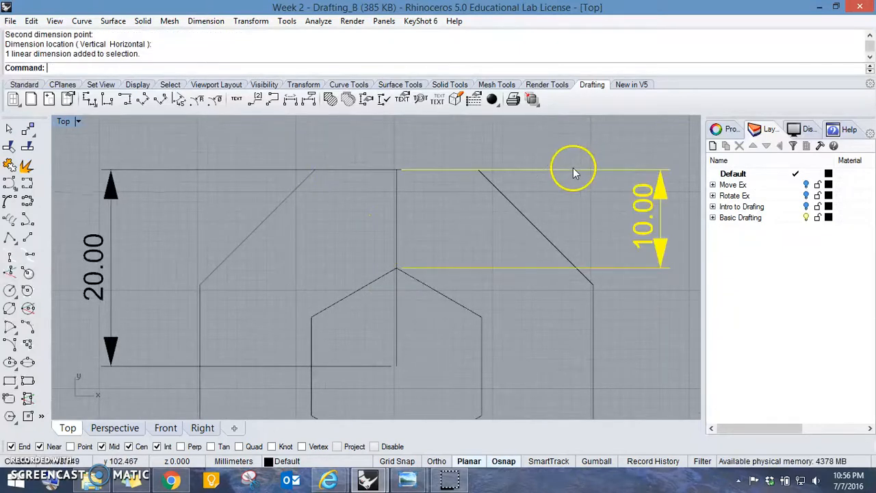
left_click(277, 170, "shift")
key("F10")
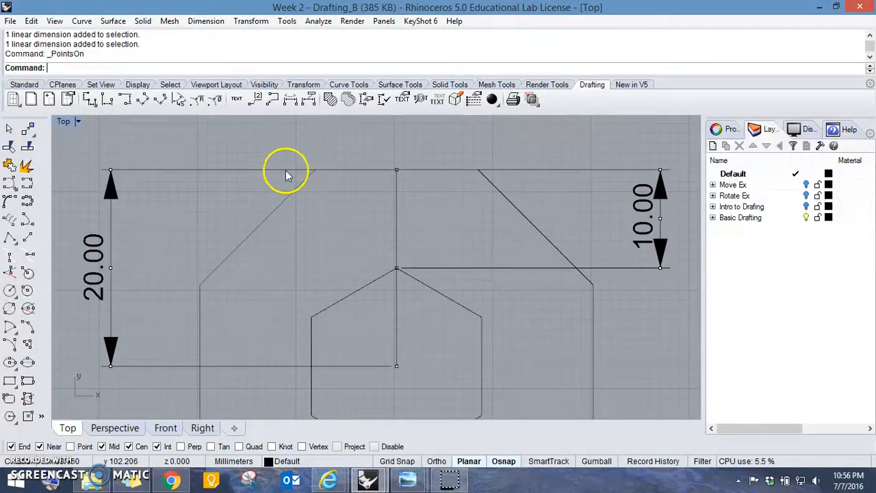
- Move the upper extension-line origin point of the octagon's centre dimension about 9.7 mm straight left, clear of the outline
left_click(398, 170)
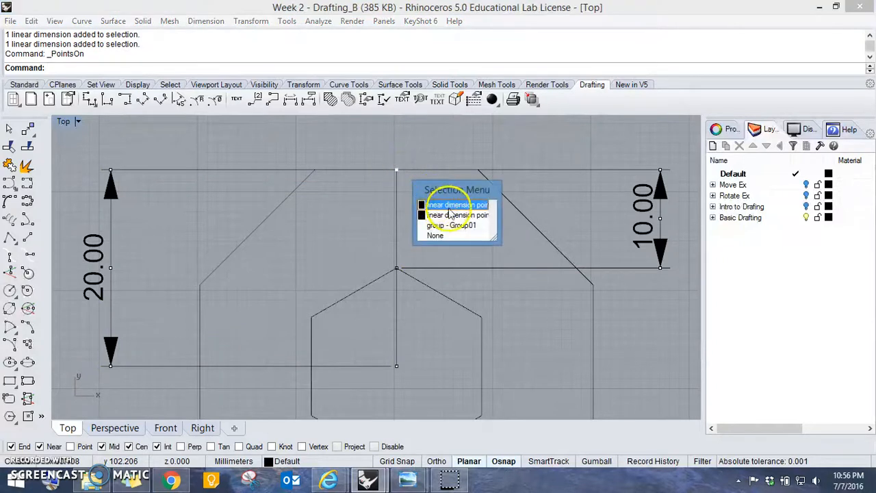
left_click(446, 206)
type("M")
key("Return")
left_click(440, 150)
key("F8")
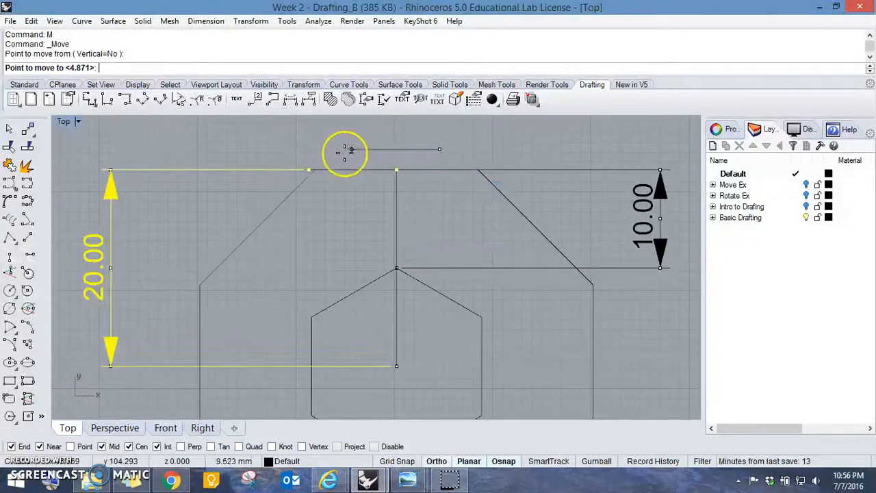
left_click(344, 155)
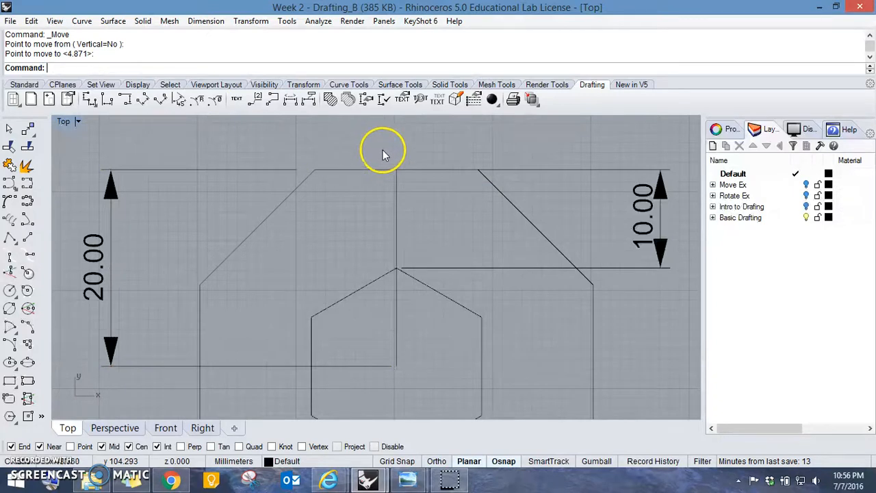
- Move the upper extension-line origin point of the octagon-to-hexagon dimension about 10 mm straight right, clear of the octagon's top edge
left_click(546, 173)
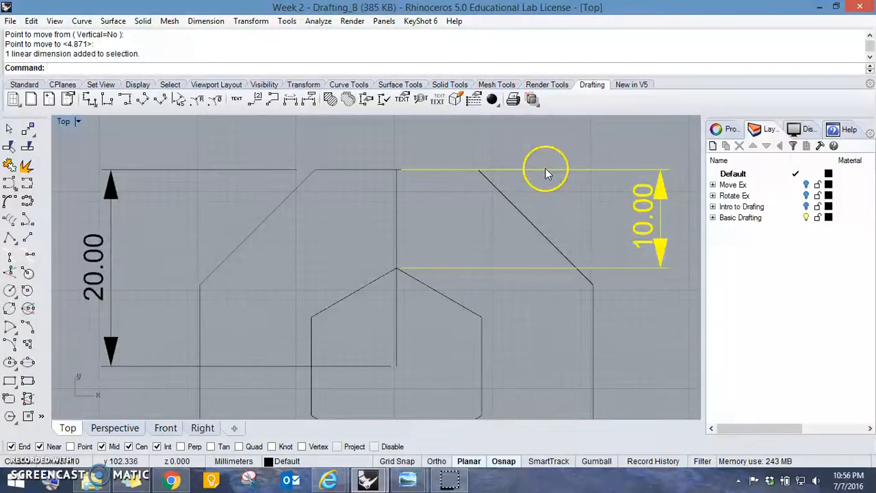
key("F10")
left_click(397, 169)
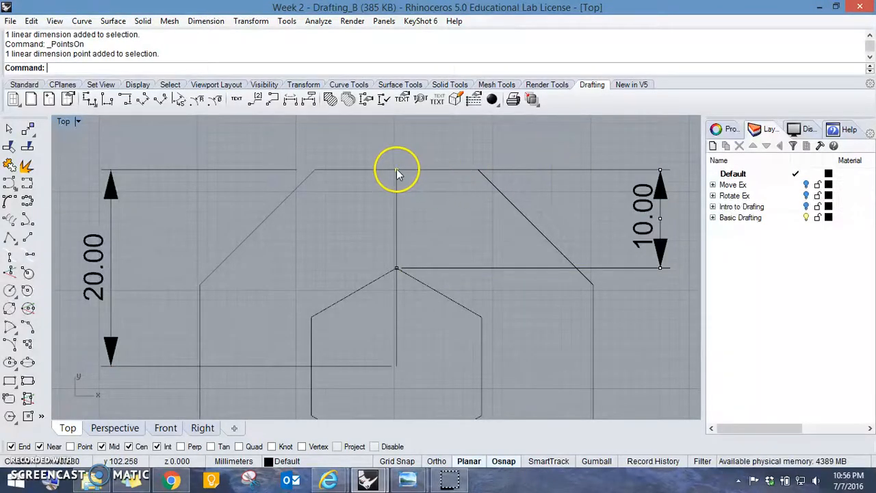
type("M")
key("Return")
left_click(399, 169)
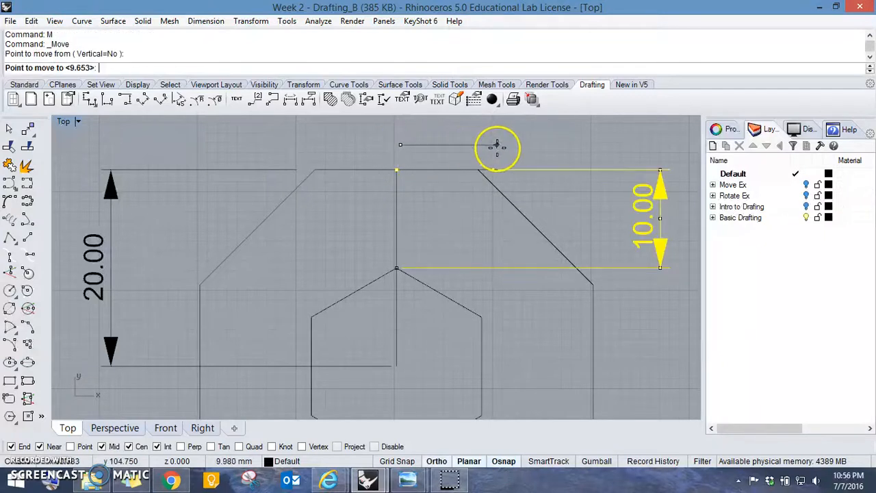
left_click(495, 158)
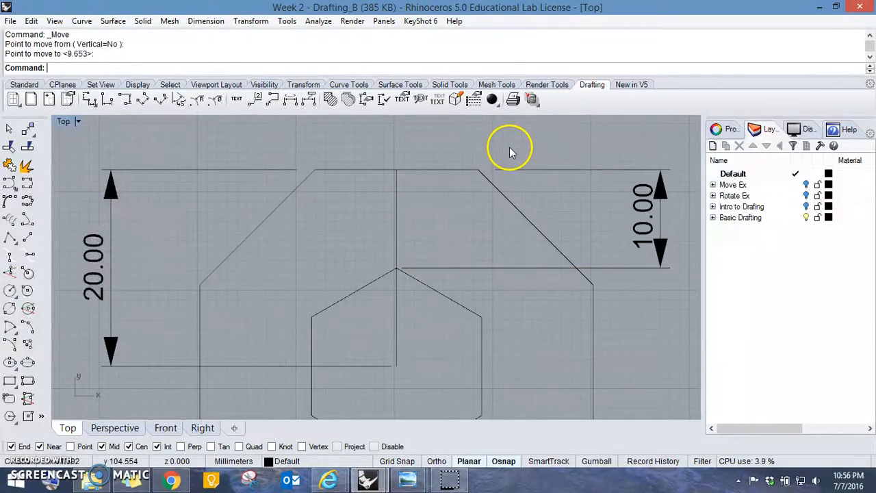
- Add a horizontal dimension along the bottom edge of the black sloped-corner shape, placed just below the outline
scroll(508, 152, "down", 8)
right_click_drag(522, 213, 417, 246)
scroll(419, 243, "down", 6)
right_click_drag(586, 200, 393, 306)
left_click(406, 328)
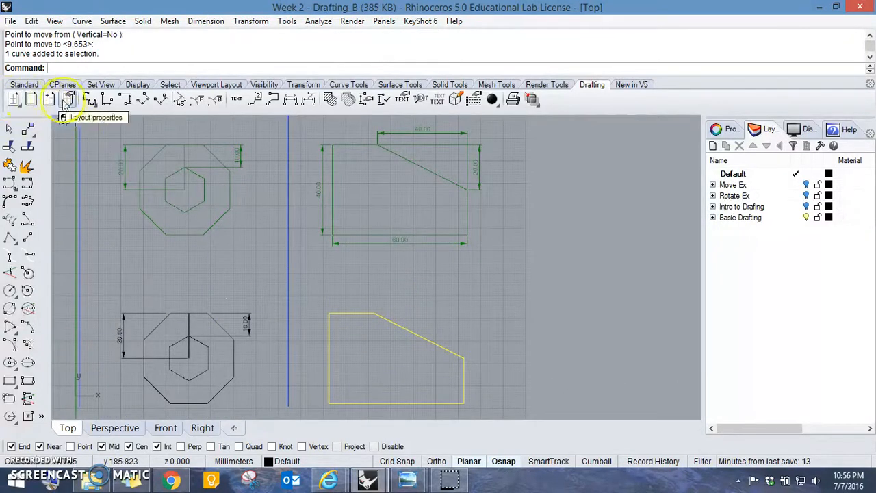
left_click(90, 100)
right_click_drag(466, 350, 499, 264)
scroll(499, 265, "up", 1)
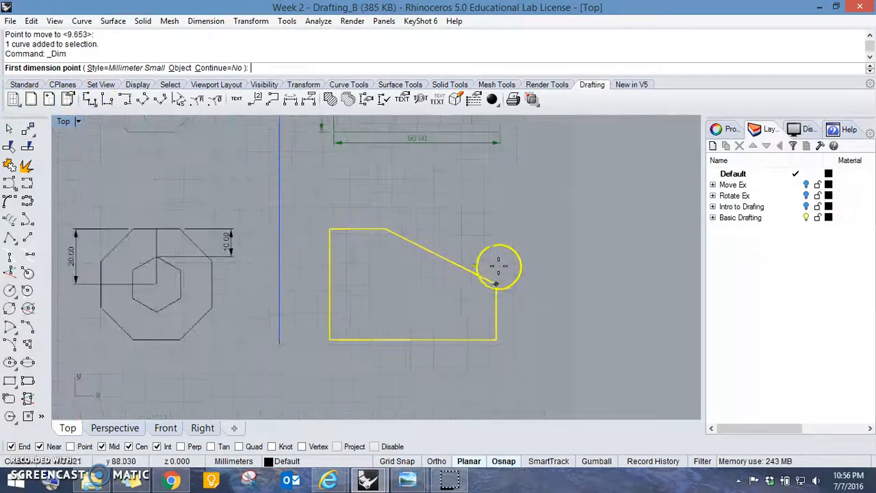
left_click(328, 339)
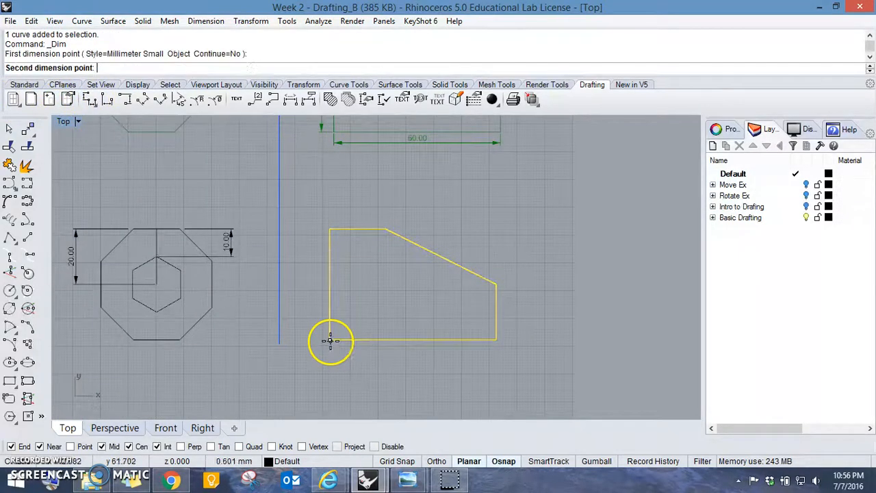
left_click(497, 338)
left_click(498, 357)
- Try a vertical dimension on the left edge of the black sloped-corner shape and undo it
right_click(343, 333)
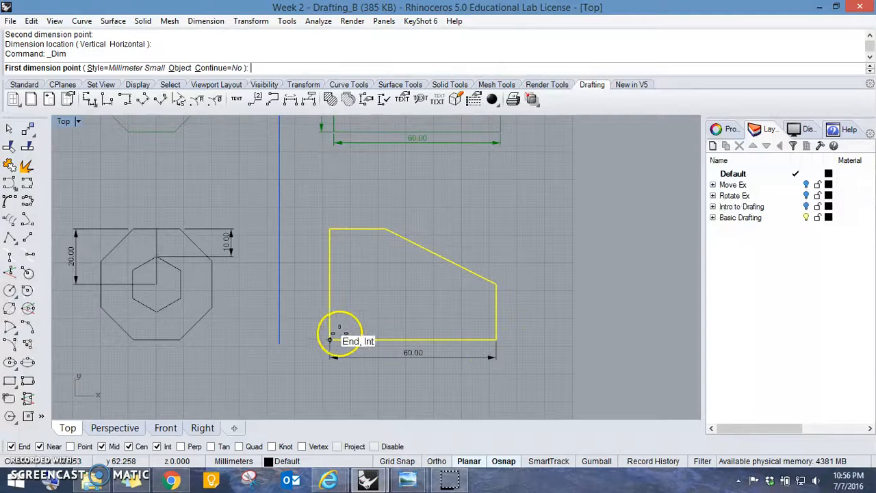
left_click(330, 339)
left_click(329, 229)
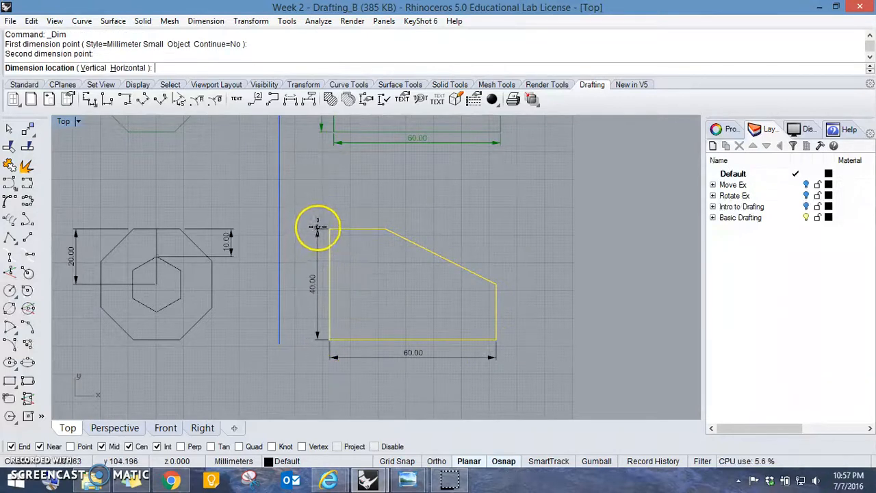
left_click(321, 131)
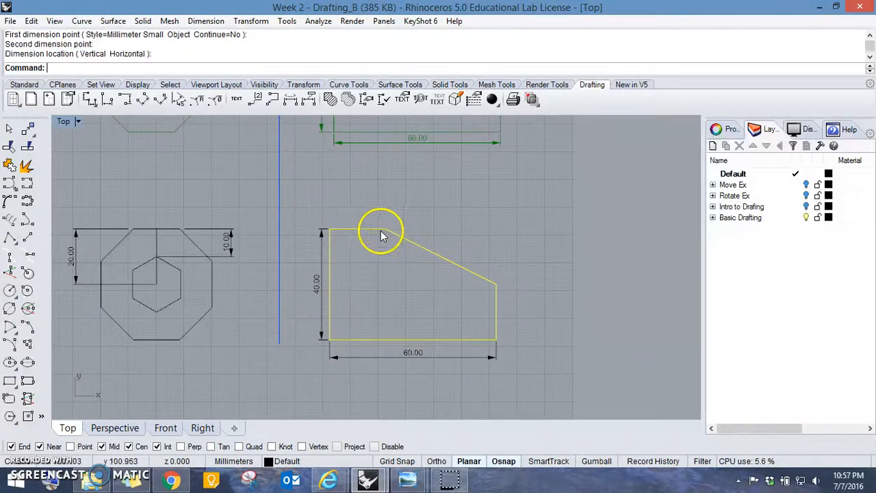
key("ctrl+z")
- Add a vertical dimension along the full left edge of the black sloped-corner shape, placed just left of the outline
right_click(333, 281)
left_click(329, 340)
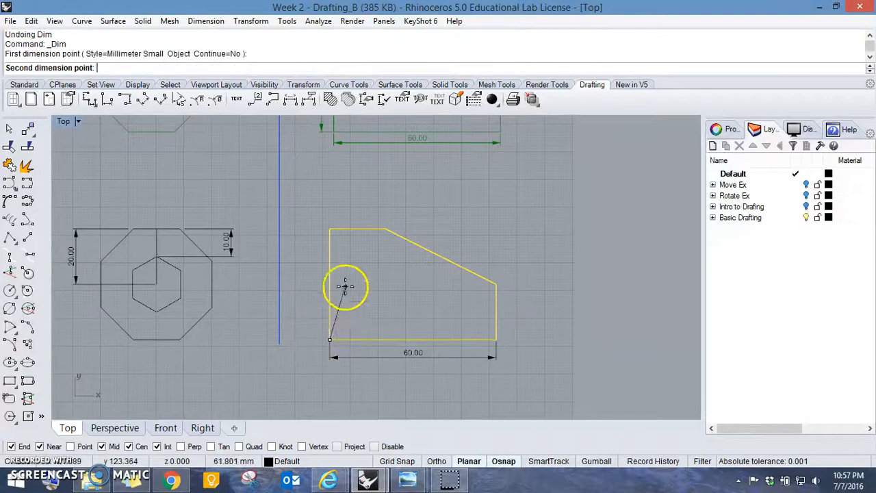
left_click(330, 229)
scroll(324, 226, "up", 3)
left_click(322, 228)
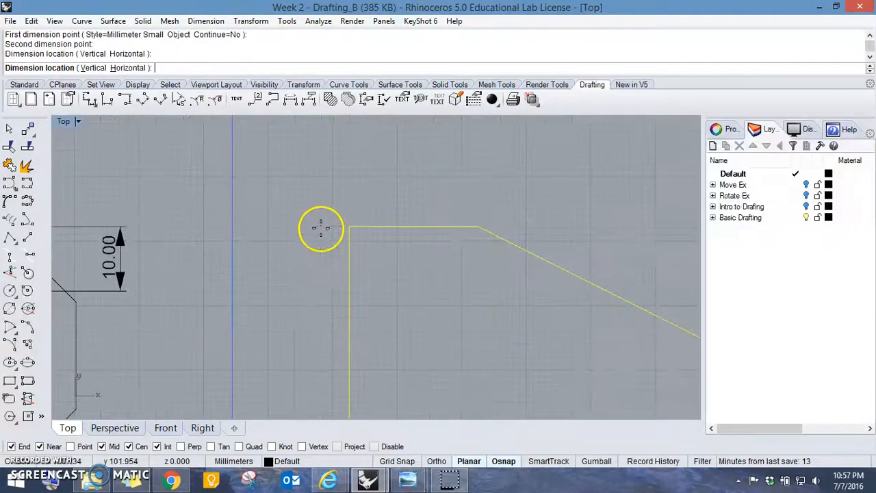
- Add a vertical dimension between the upper and lower ends of the sloped edge, placed to the right of the shape
scroll(448, 217, "down", 10)
right_click_drag(442, 225, 390, 260)
scroll(415, 307, "up", 5)
right_click(390, 260)
left_click(311, 263)
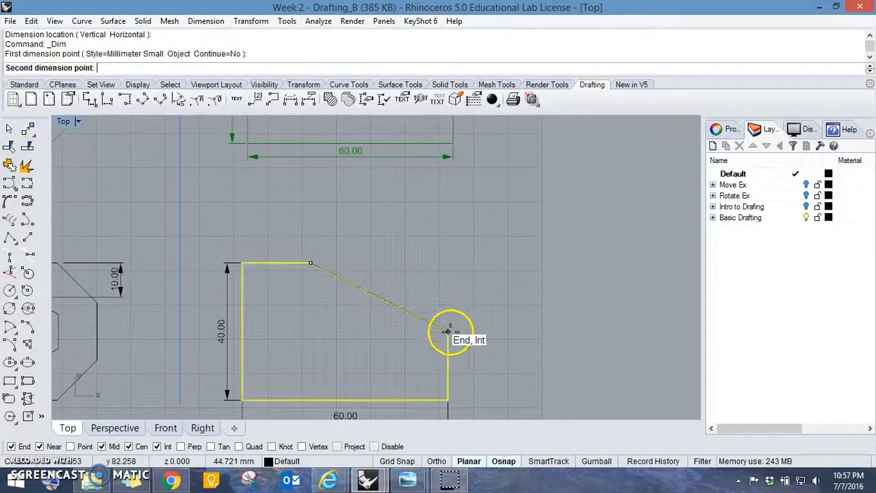
left_click(451, 329)
left_click(467, 307)
- Add a horizontal dimension between the lower and upper ends of the sloped edge, placed above the shape
right_click(459, 315)
left_click(450, 330)
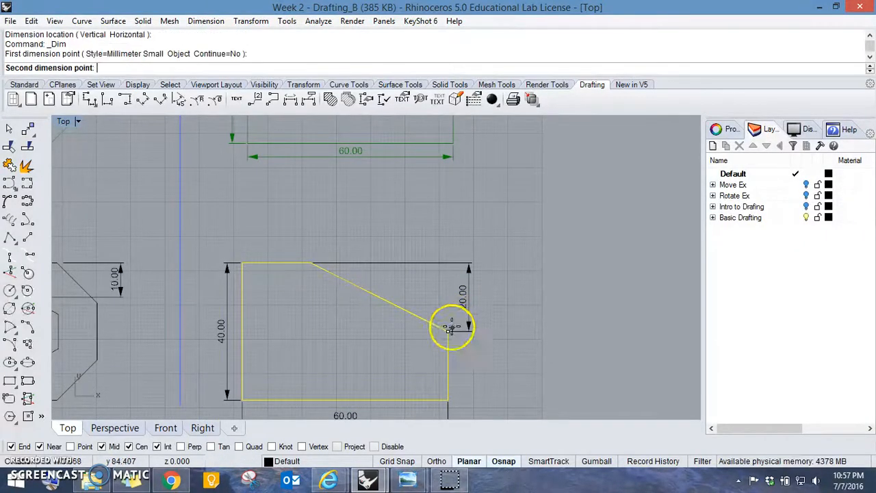
left_click(311, 263)
left_click(327, 244)
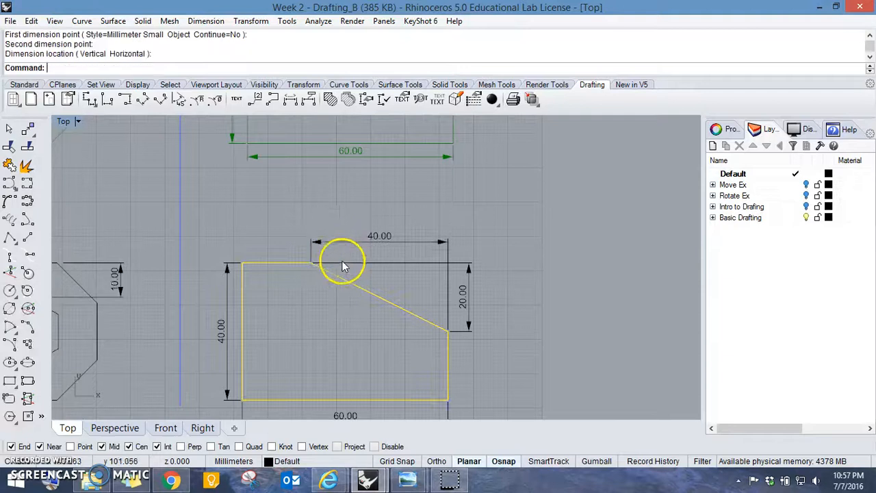
- Review the dimensioned black shapes against their green references across the whole Basic Drafting sheet
scroll(339, 259, "up", 5)
scroll(384, 267, "down", 8)
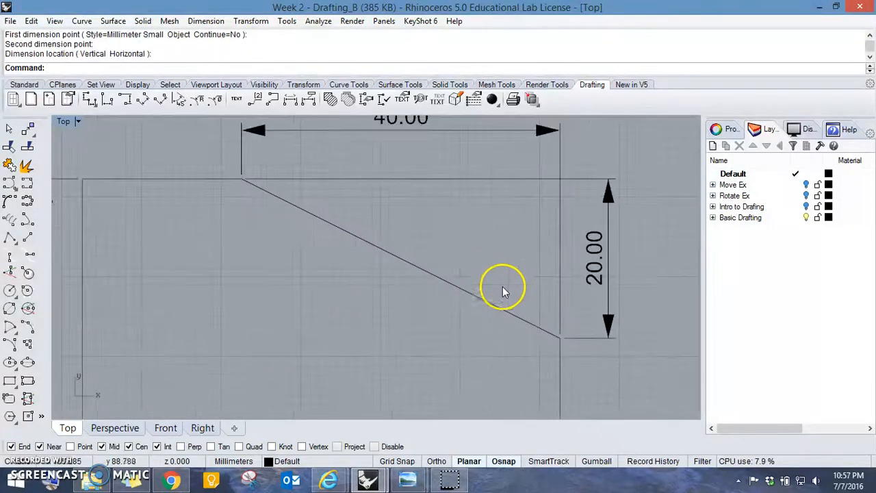
right_click_drag(480, 286, 526, 272)
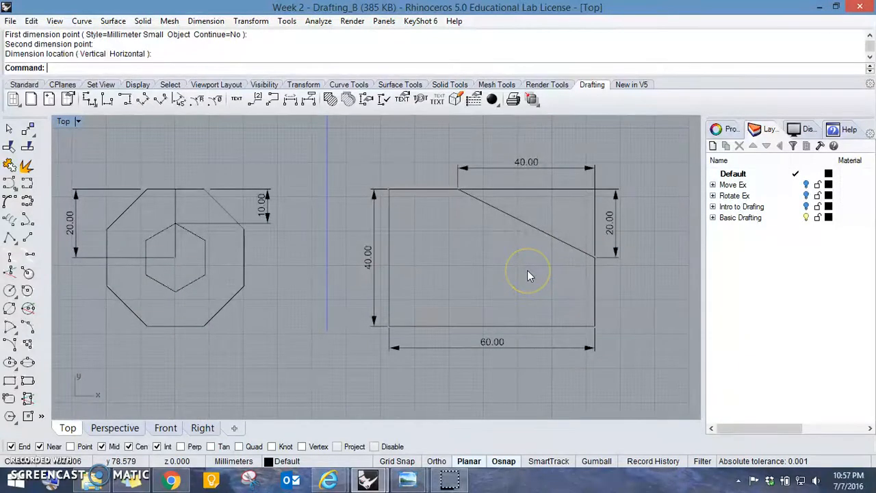
right_click_drag(527, 275, 432, 244)
right_click_drag(117, 229, 323, 249)
scroll(308, 199, "down", 4)
right_click_drag(309, 198, 274, 266)
scroll(479, 267, "down", 4)
right_click_drag(479, 267, 374, 237)
scroll(449, 177, "down", 4)
right_click_drag(449, 176, 411, 146)
right_click_drag(492, 371, 472, 256)
scroll(287, 284, "up", 2)
scroll(287, 285, "up", 10)
scroll(276, 281, "down", 2)
right_click_drag(280, 274, 442, 280)
scroll(442, 280, "down", 4)
scroll(406, 260, "down", 3)
right_click_drag(462, 245, 453, 250)
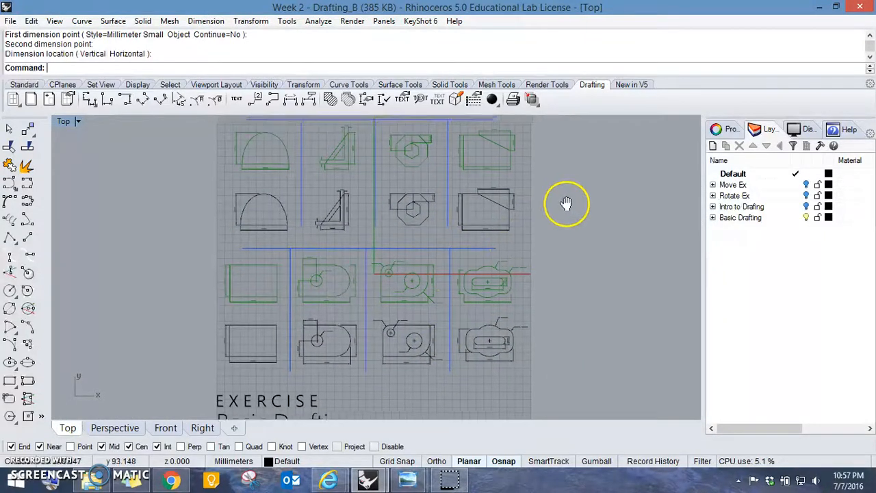
right_click_drag(567, 204, 532, 217)
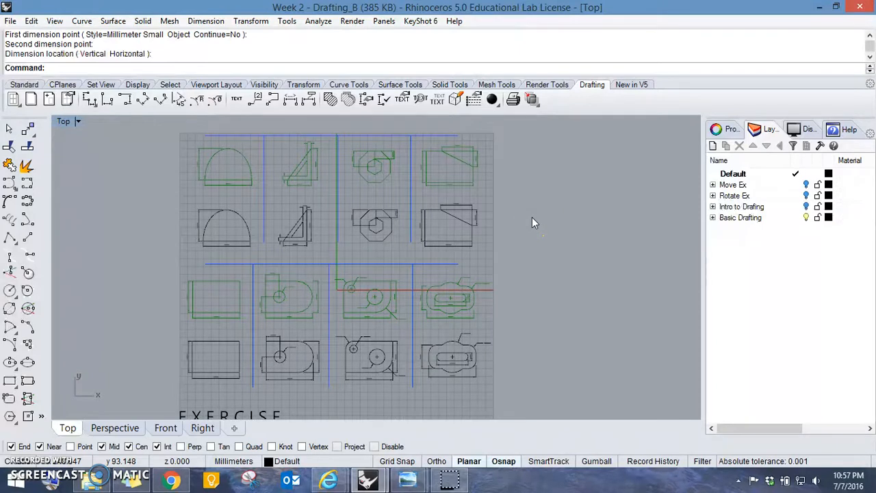